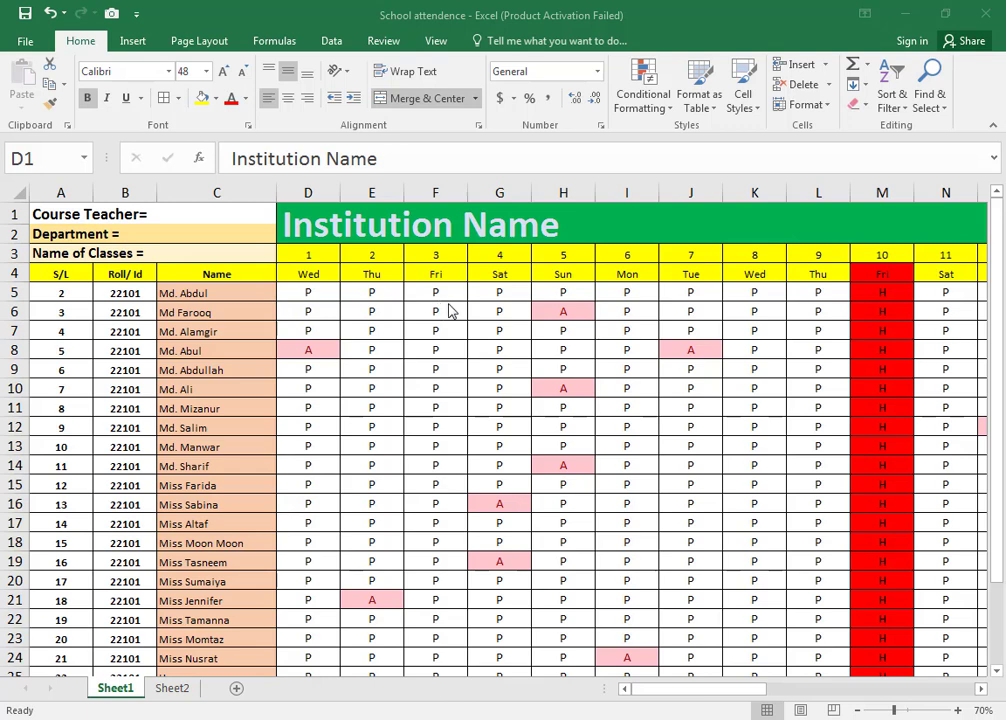
# Step: Align the Institution Name title to the left and bottom of its merged cell D1
pyautogui.click(460, 227)
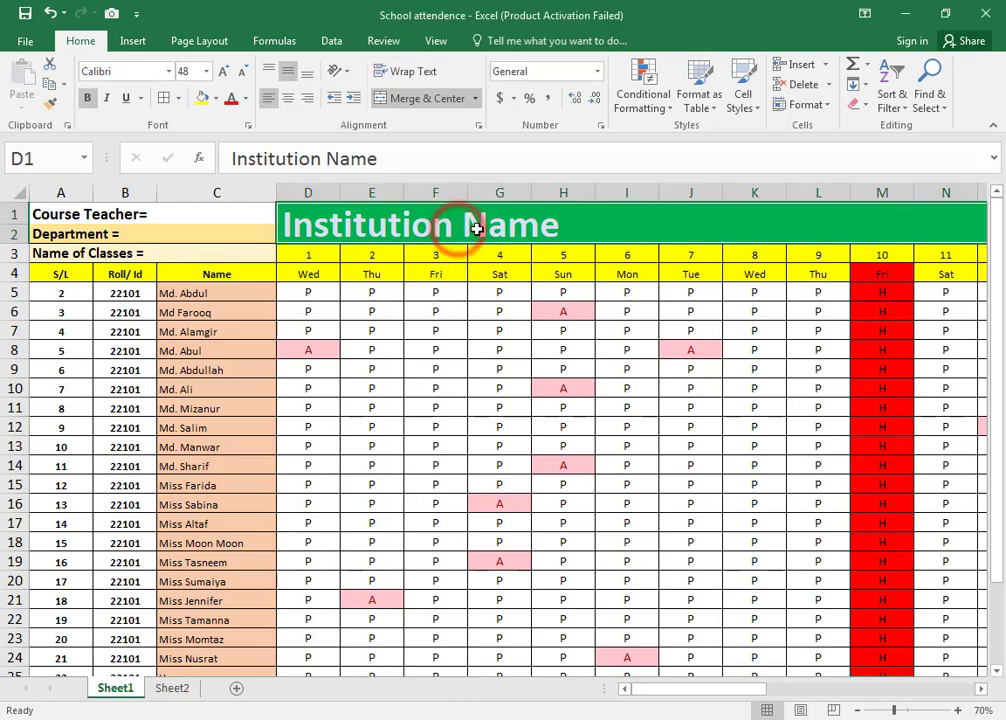
pyautogui.click(290, 96)
pyautogui.click(285, 74)
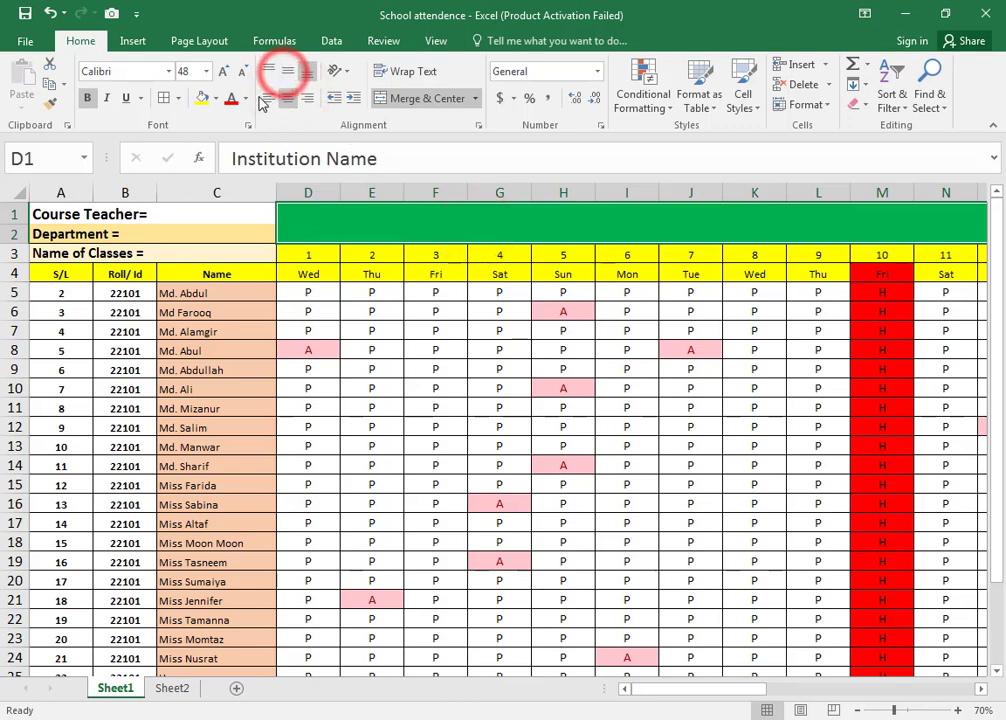
pyautogui.click(258, 98)
pyautogui.click(417, 222)
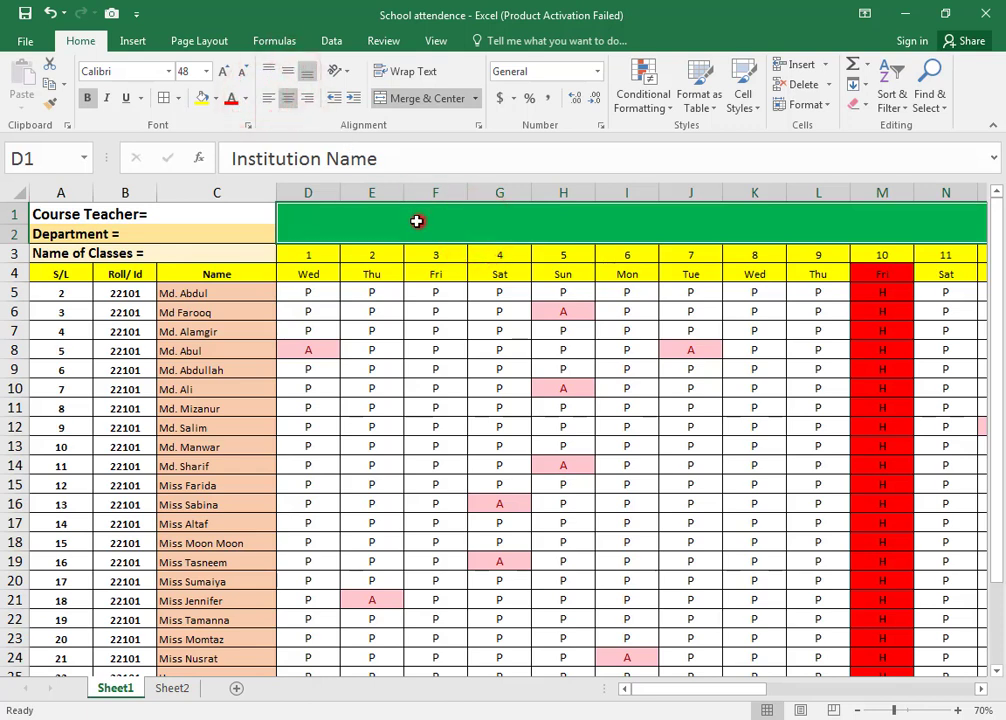
pyautogui.click(268, 97)
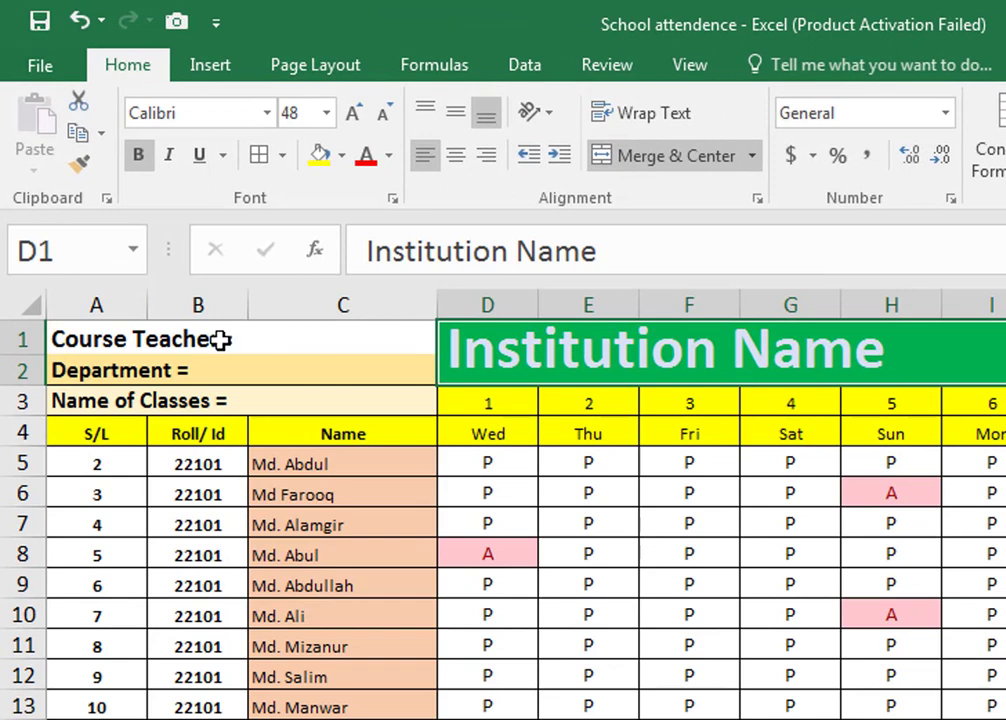
# Step: Apply borders to the Course Teacher, Department and Name of Classes cells in A1:C3
pyautogui.moveTo(220, 340); pyautogui.dragTo(267, 398)
pyautogui.click(258, 155)
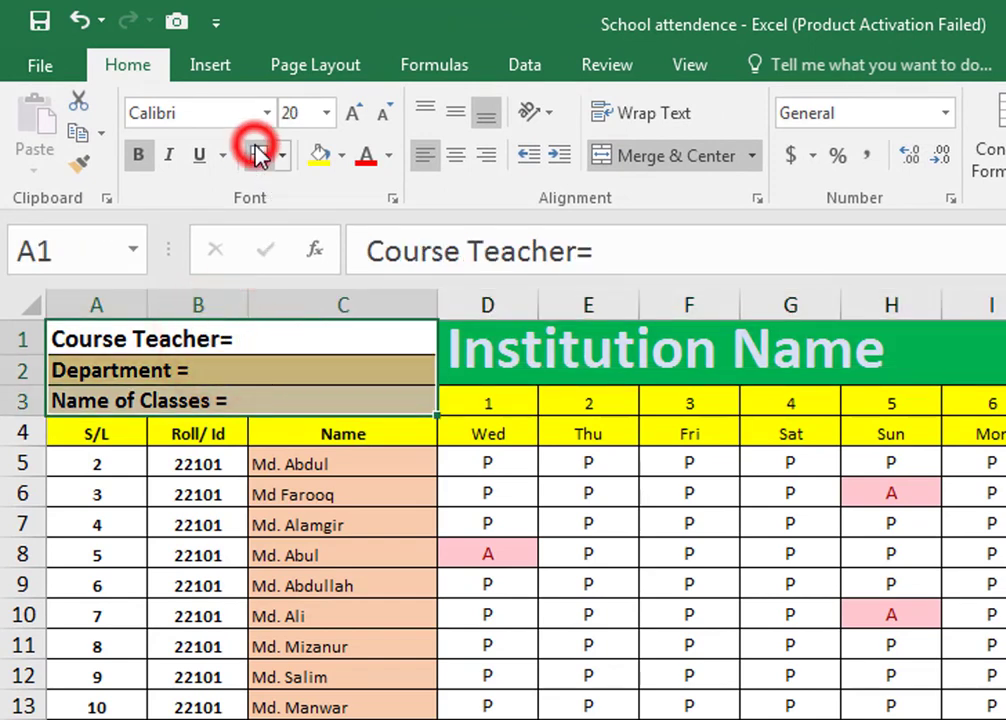
pyautogui.click(505, 455)
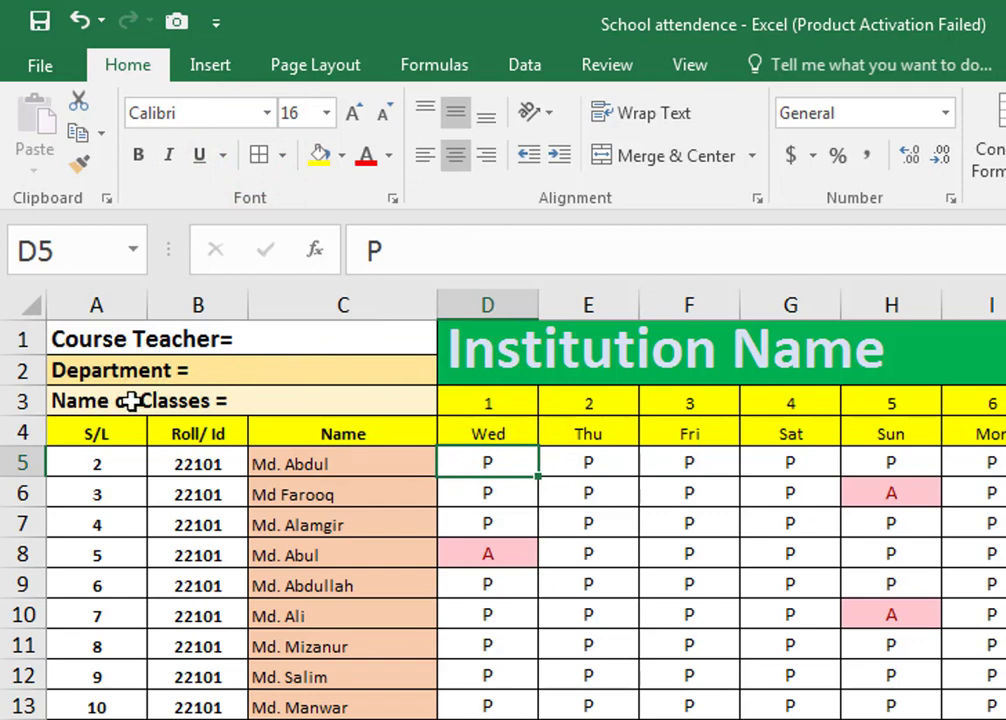
pyautogui.click(278, 400)
pyautogui.click(290, 370)
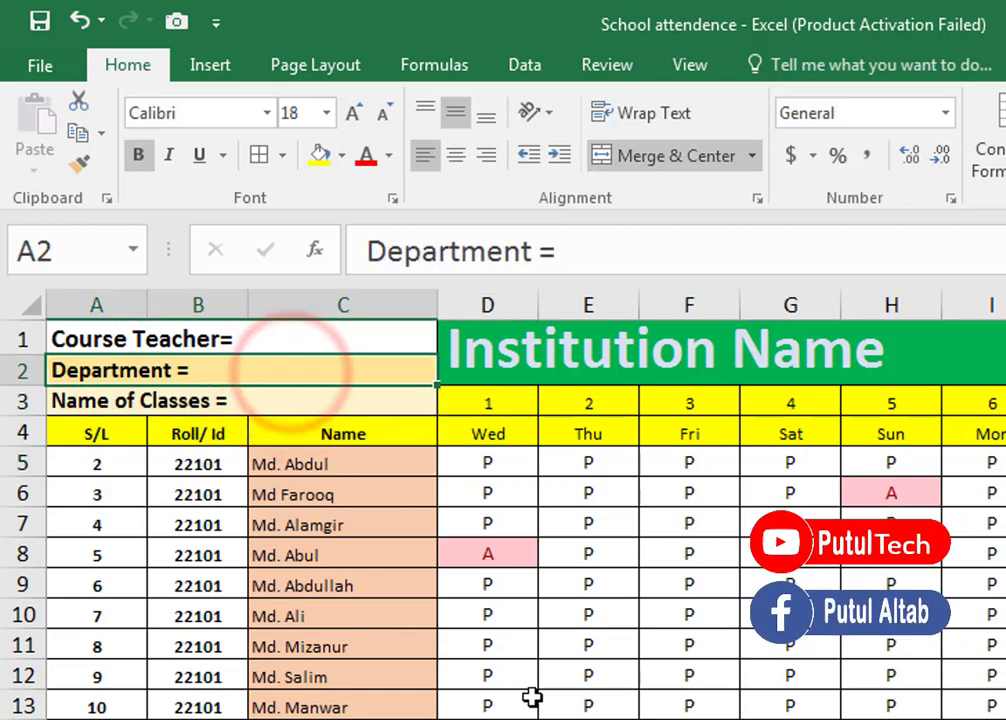
pyautogui.scroll(-2, 532, 697)
pyautogui.scroll(2, 534, 693)
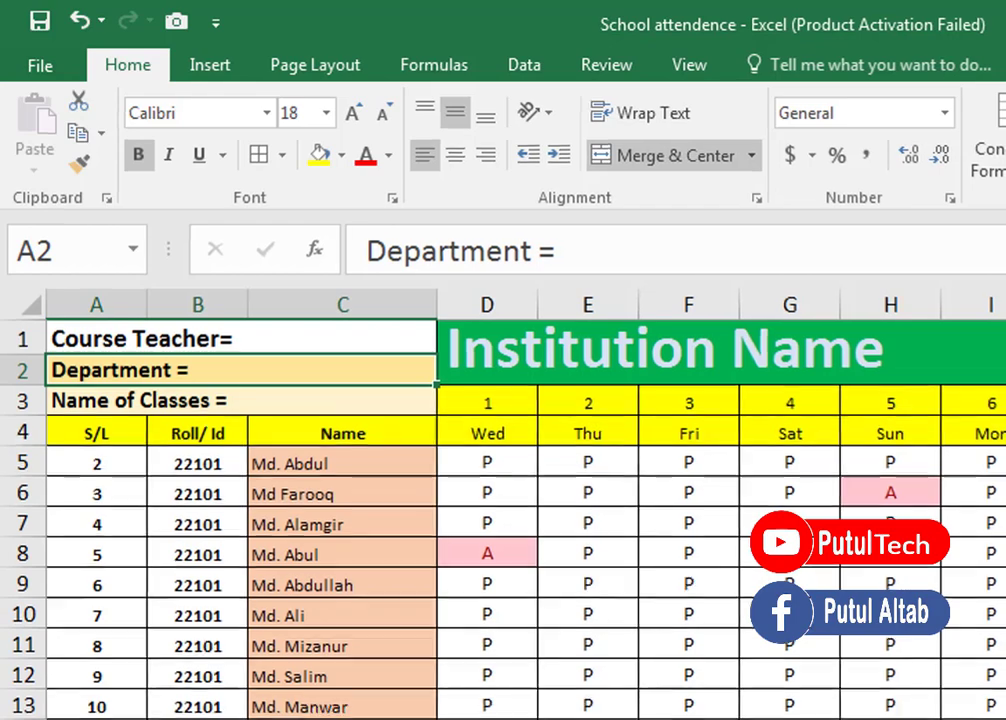
pyautogui.scroll(-1, 511, 712)
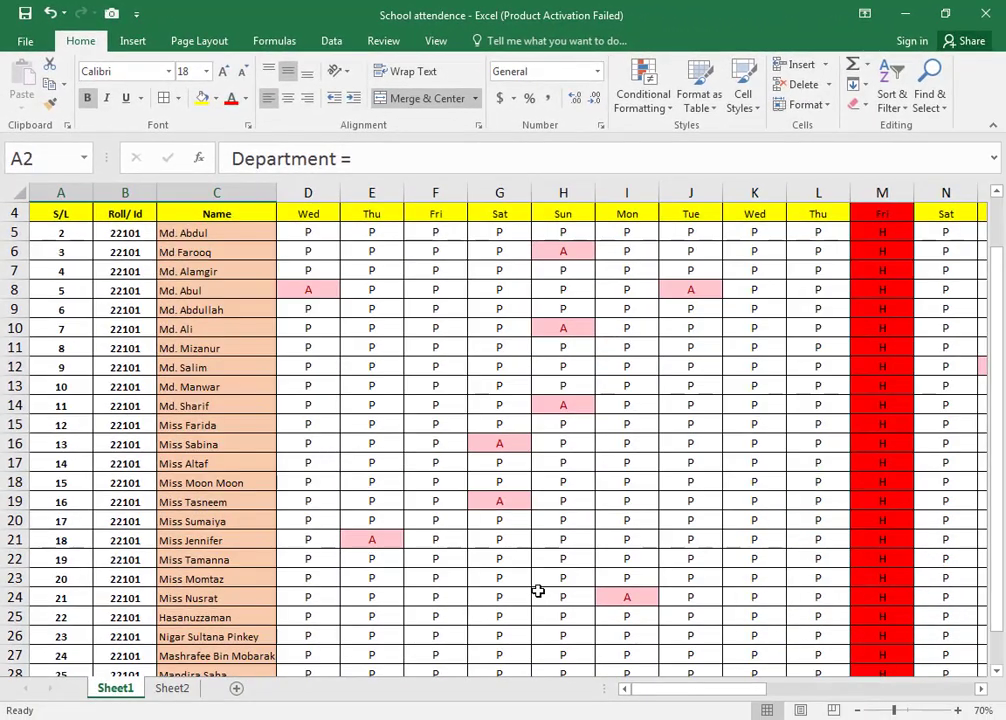
pyautogui.scroll(1, 306, 483)
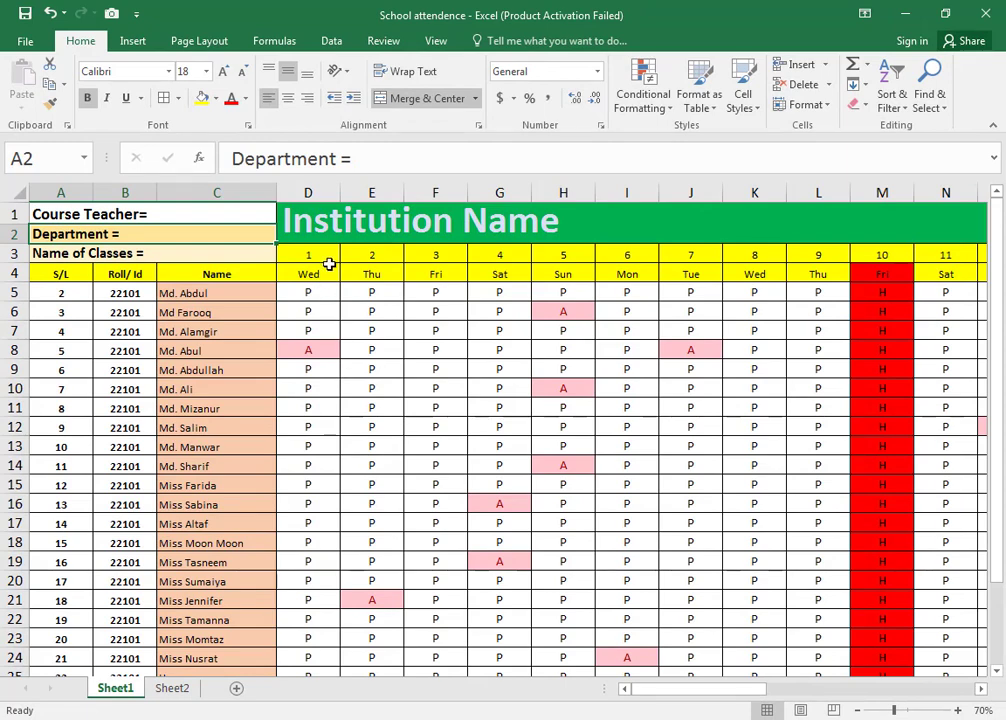
# Step: On Sheet2, apply all borders to the range A1:C17
pyautogui.click(180, 692)
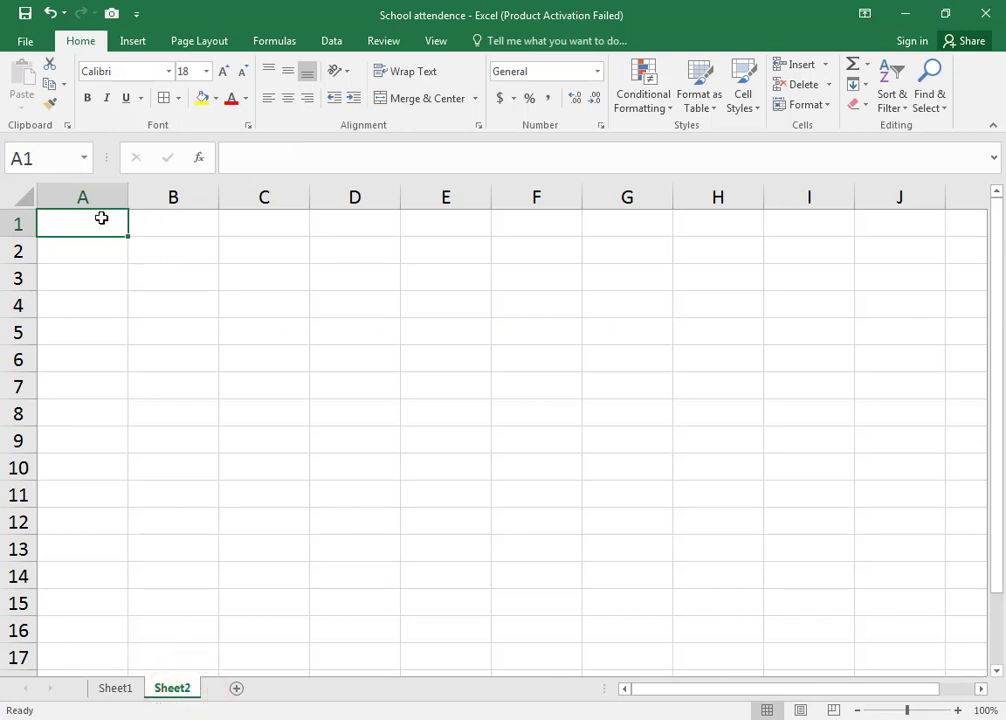
pyautogui.moveTo(101, 218); pyautogui.dragTo(256, 652)
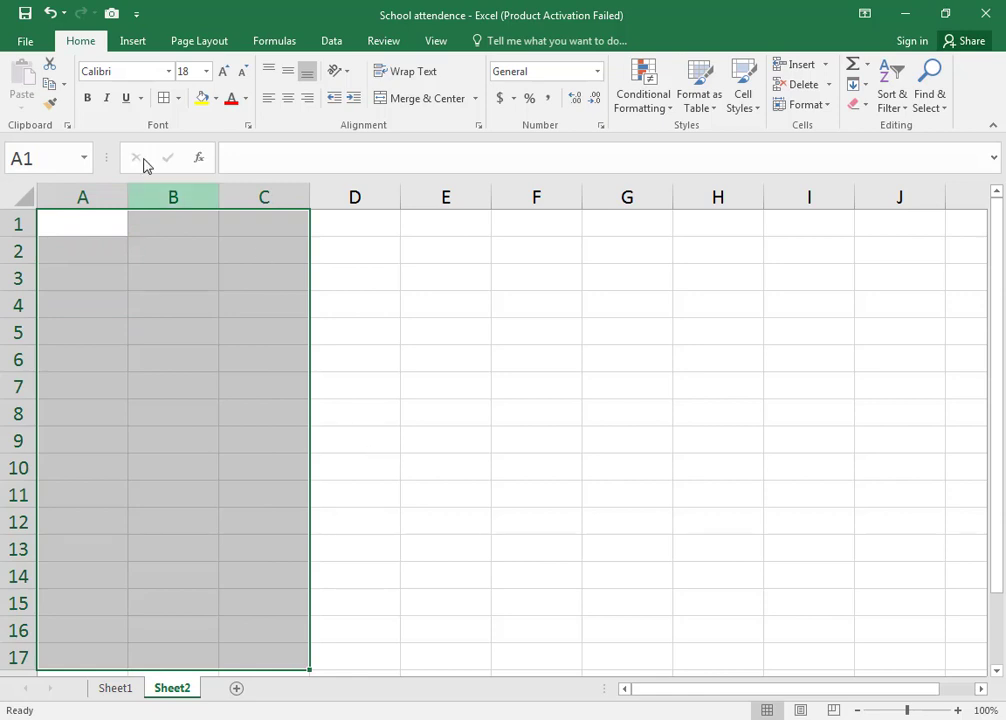
pyautogui.click(162, 99)
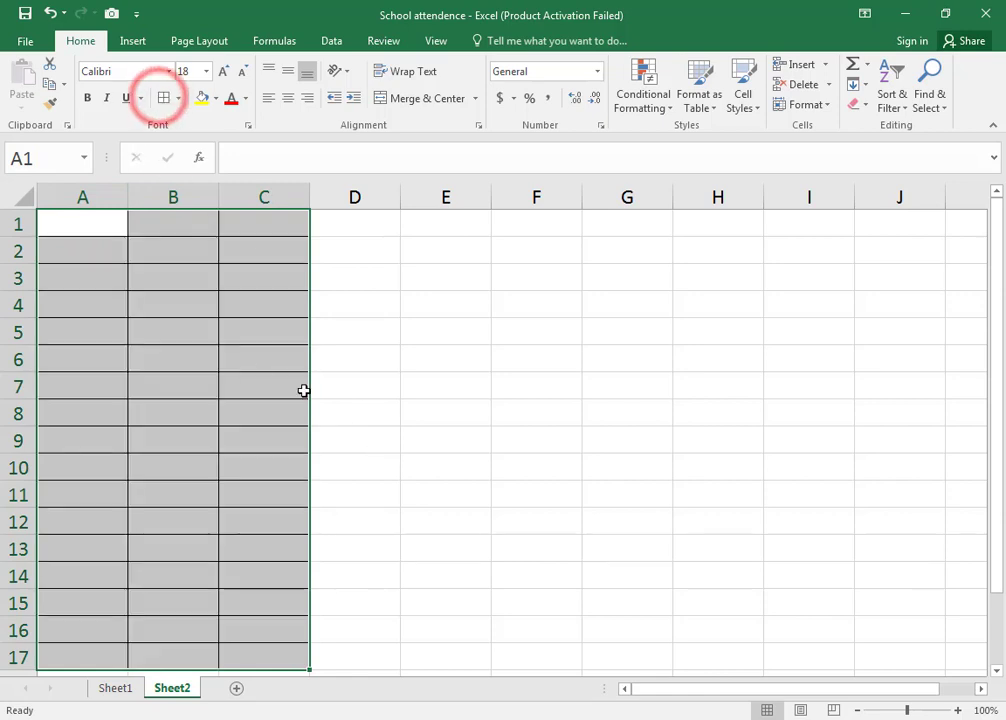
pyautogui.click(372, 361)
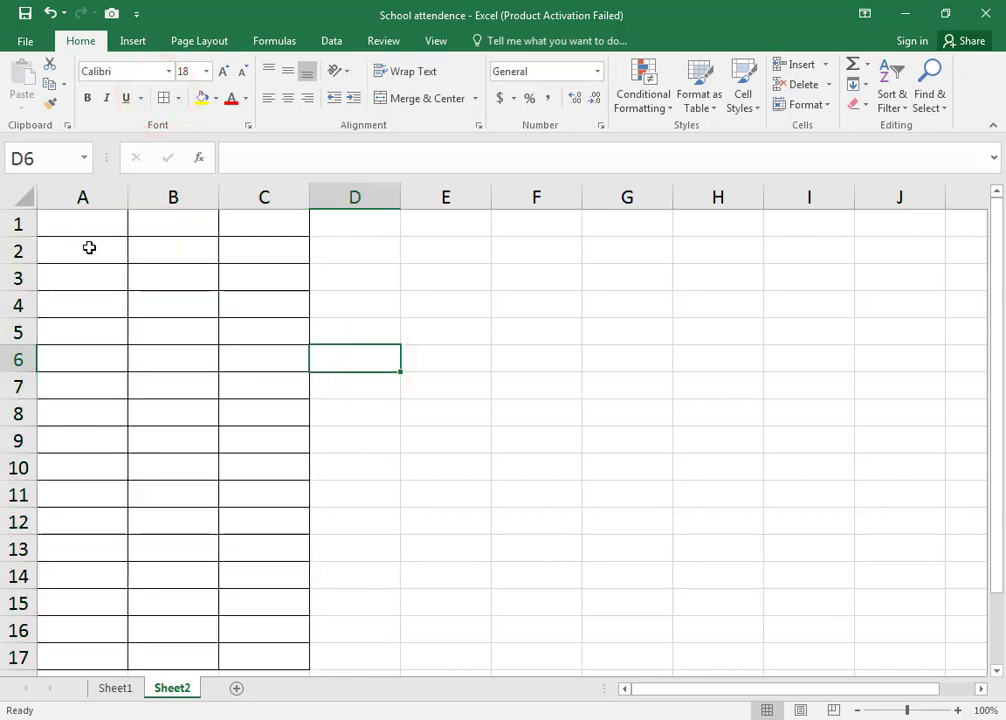
# Step: Copy the S/L, Roll/ Id and Name headings from Sheet1 A4:C4 into A4:C4 of Sheet2
pyautogui.click(115, 688)
pyautogui.moveTo(62, 275); pyautogui.dragTo(182, 279)
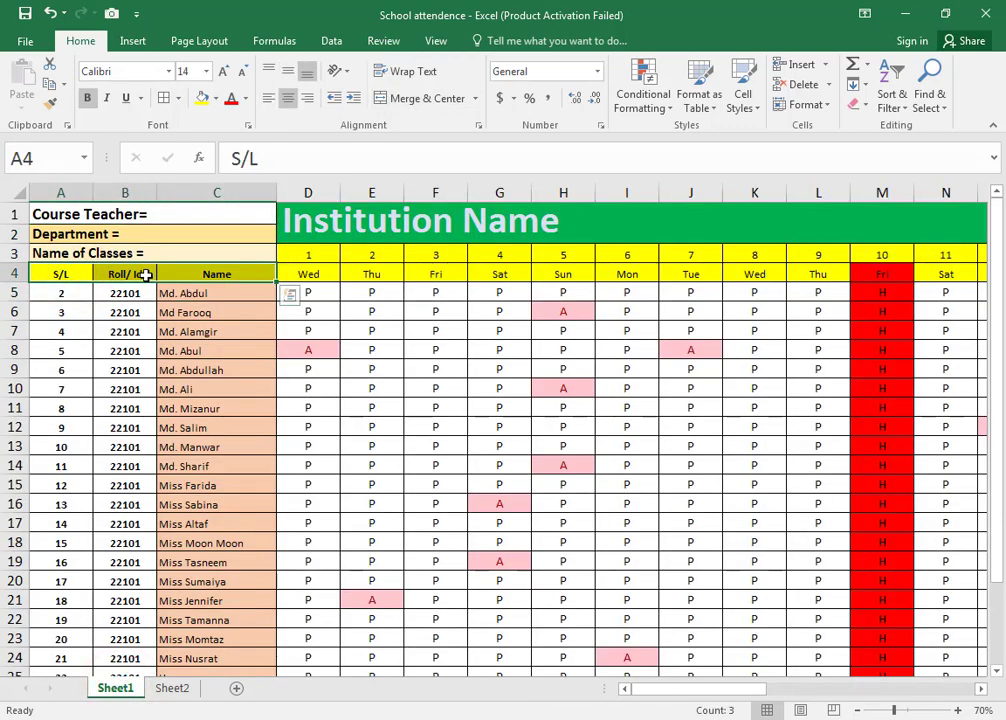
pyautogui.hotkey('ctrl', 'c')
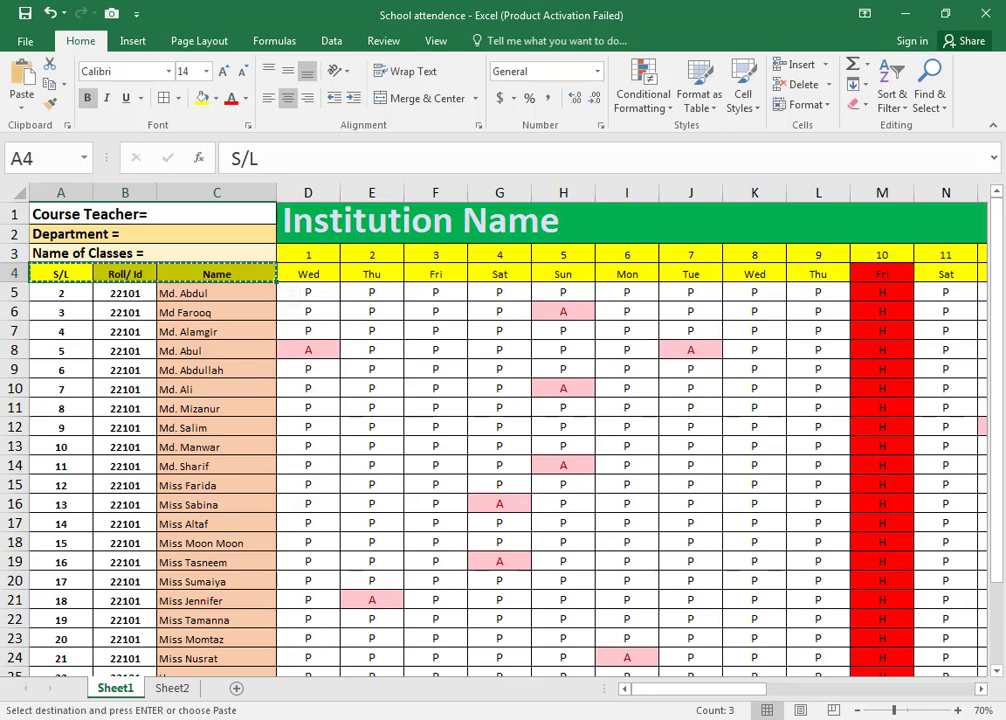
pyautogui.click(172, 688)
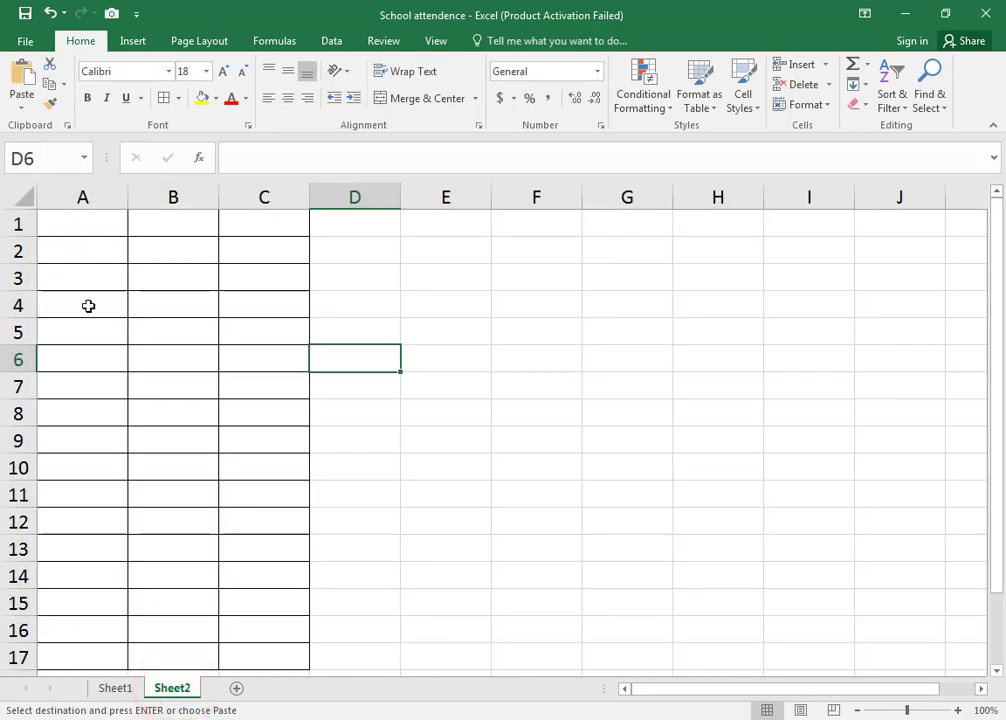
pyautogui.moveTo(87, 304); pyautogui.dragTo(256, 310)
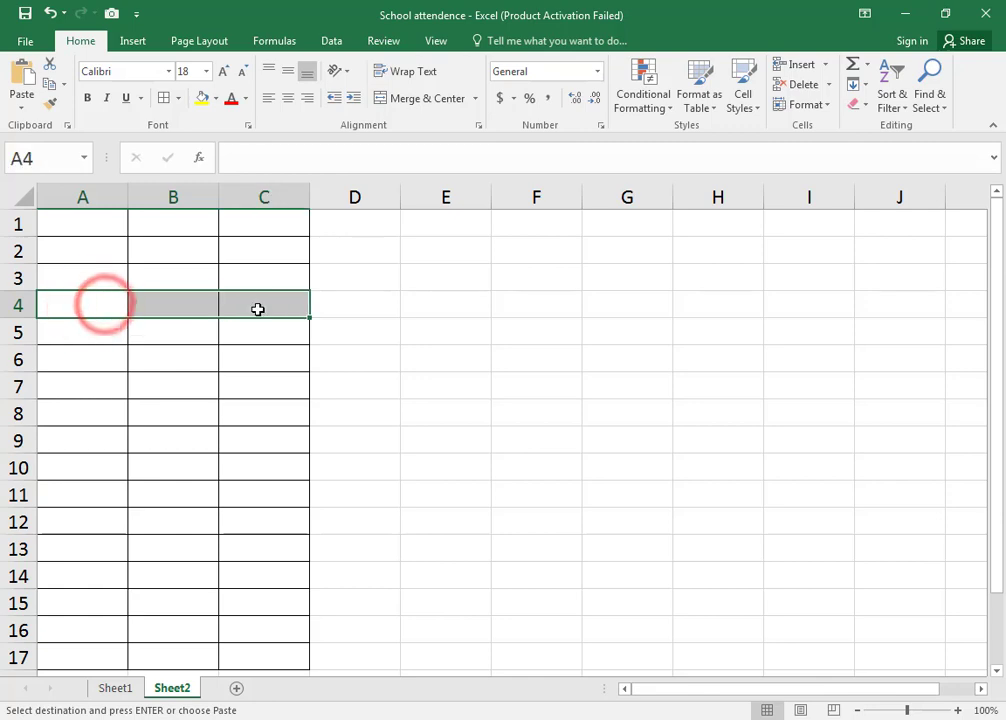
pyautogui.hotkey('ctrl', 'v')
pyautogui.click(388, 303)
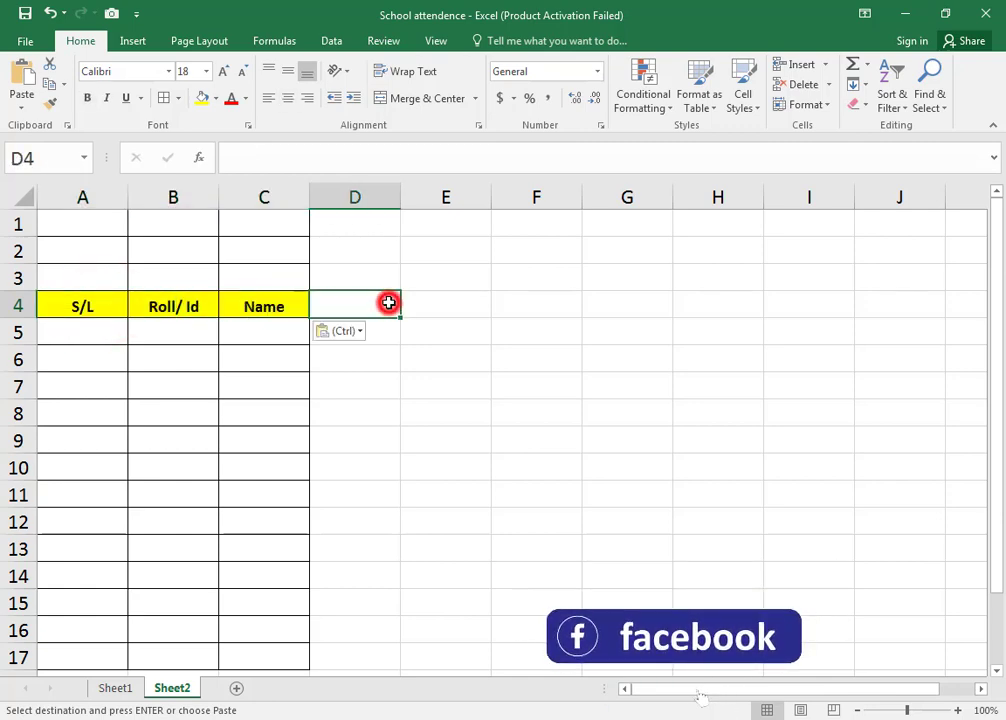
# Step: Enter 1 and 2 in A5 and A6 and fill the serial numbers down to 13 in A17
pyautogui.click(101, 337)
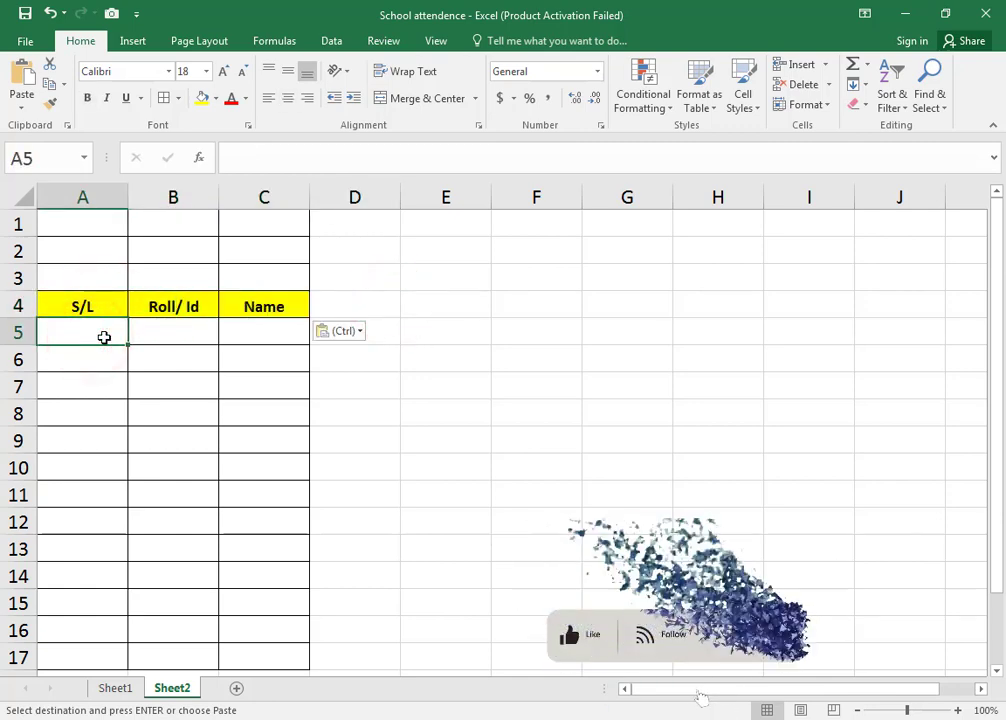
pyautogui.write('1')
pyautogui.press('Return')
pyautogui.write('2')
pyautogui.press('Return')
pyautogui.moveTo(104, 337); pyautogui.dragTo(102, 356)
pyautogui.click(128, 373)
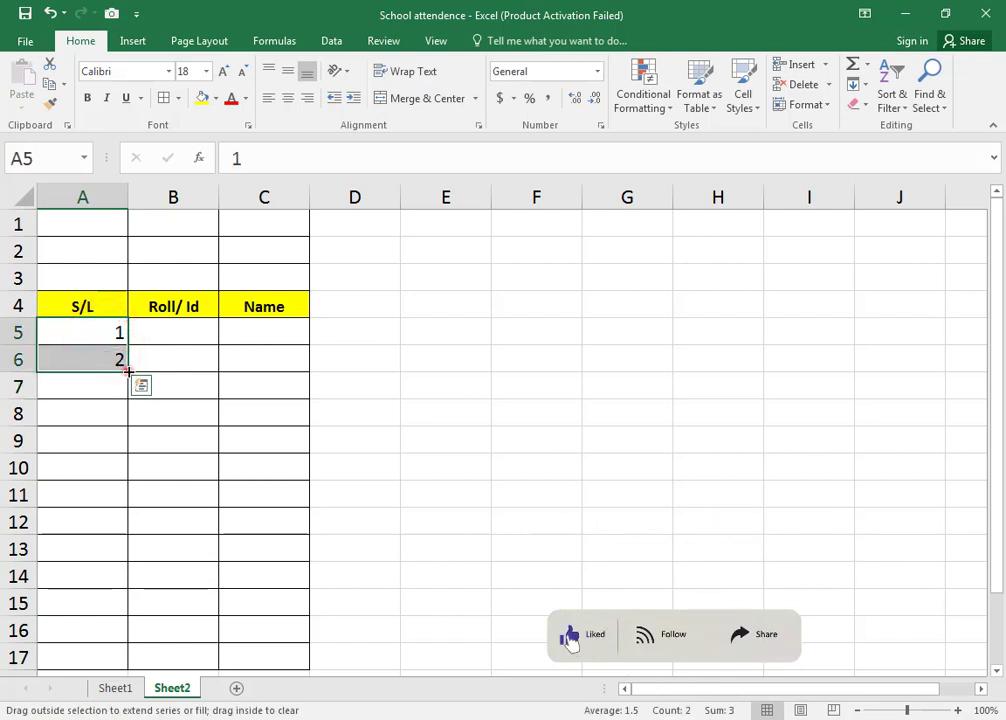
pyautogui.moveTo(128, 373); pyautogui.dragTo(128, 548)
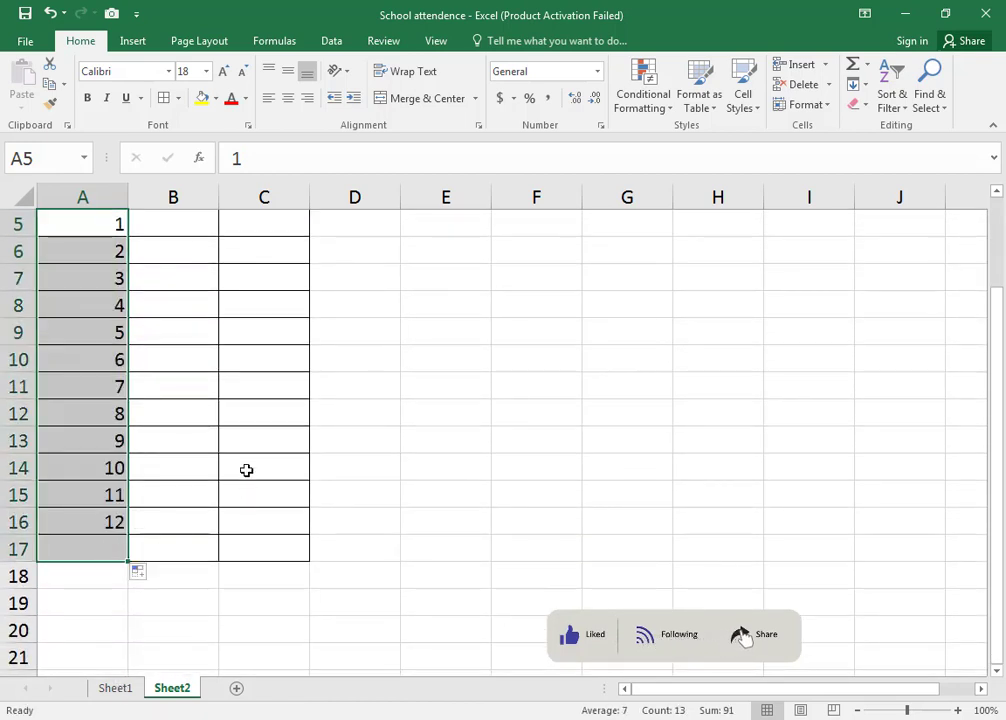
pyautogui.scroll(2, 254, 470)
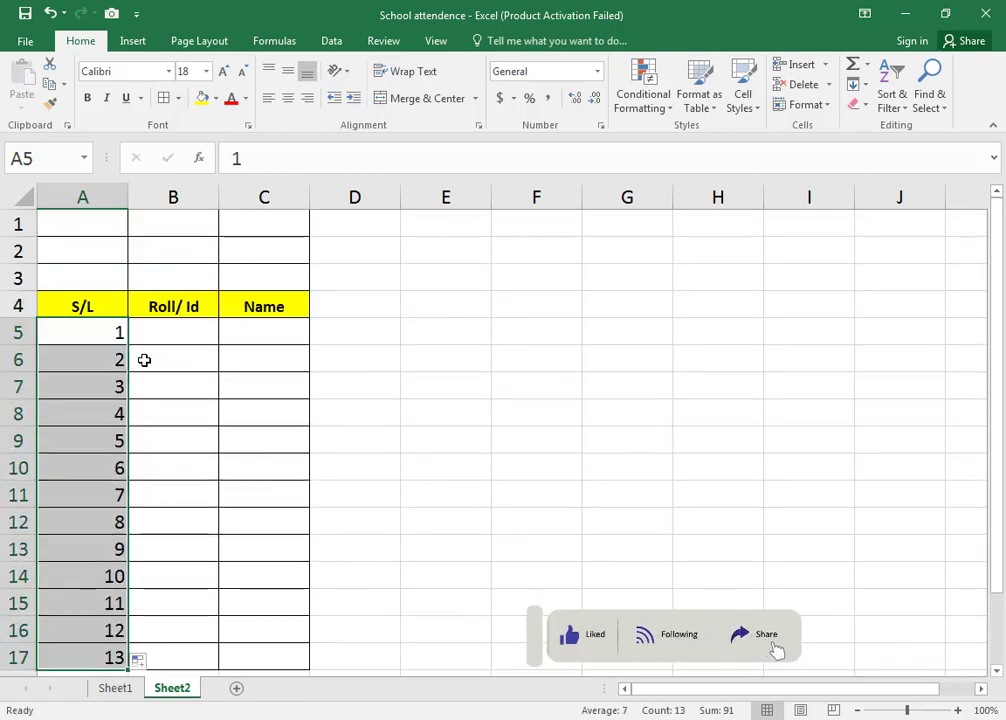
# Step: Center the contents of columns A to C horizontally
pyautogui.moveTo(105, 193); pyautogui.dragTo(259, 198)
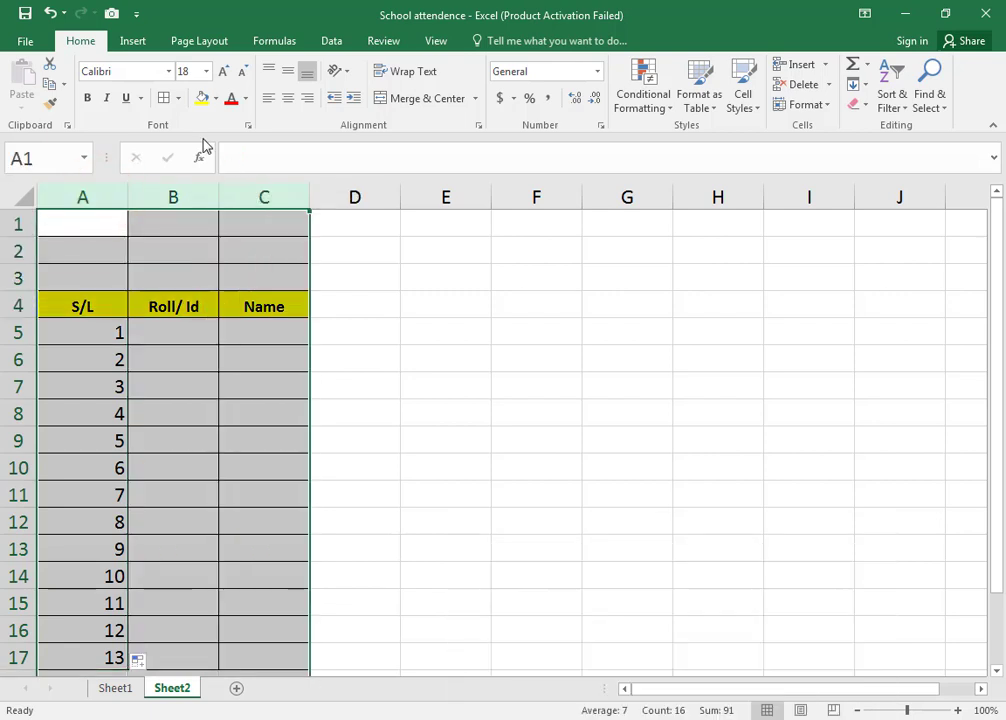
pyautogui.click(289, 99)
pyautogui.click(229, 385)
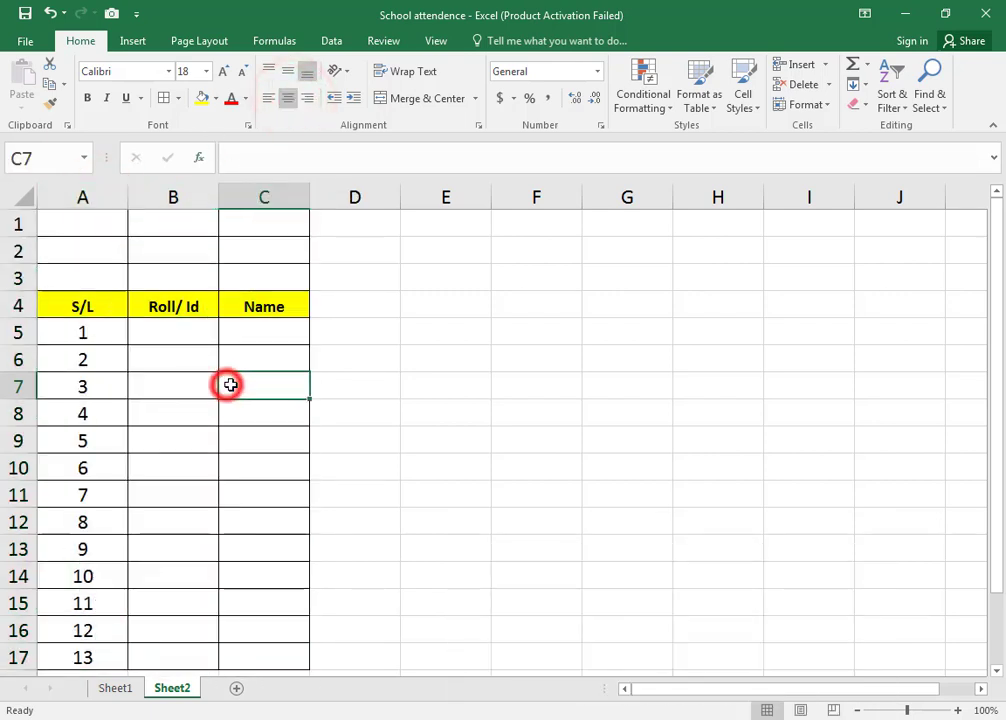
# Step: Enter the first roll ID number in B5 and fill it as an increasing series down to B17
pyautogui.click(178, 344)
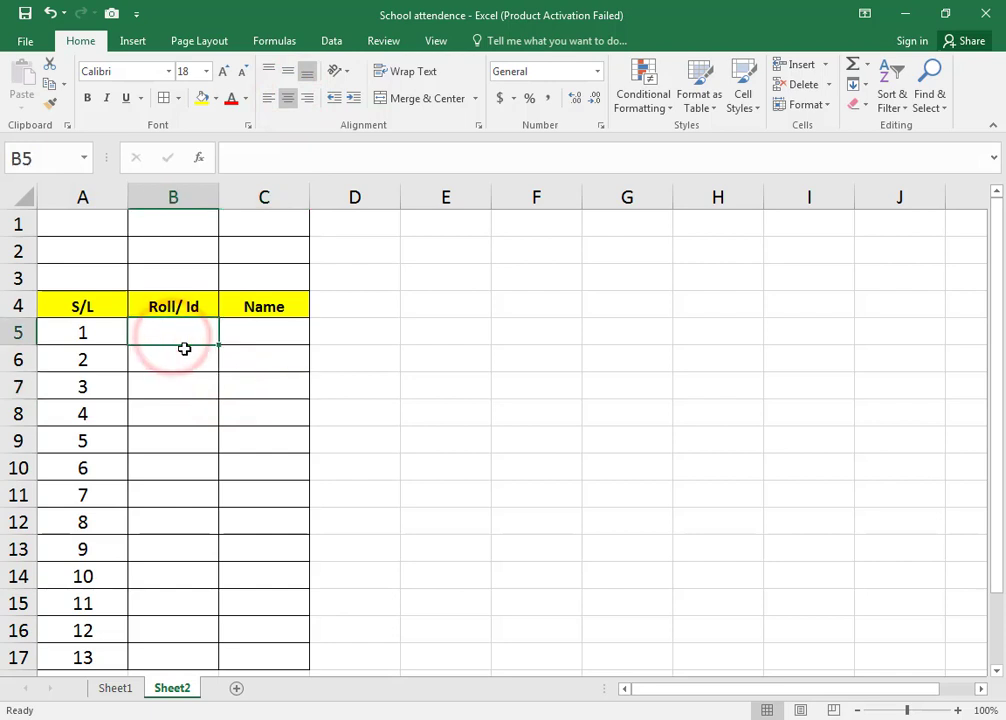
pyautogui.write('21001')
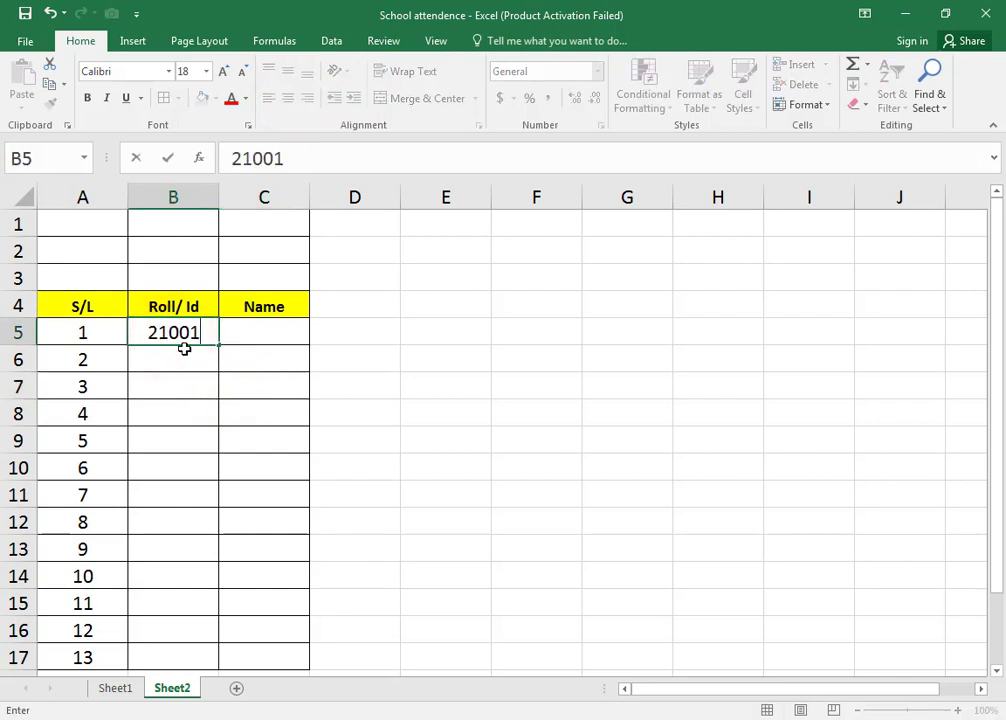
pyautogui.click(184, 348)
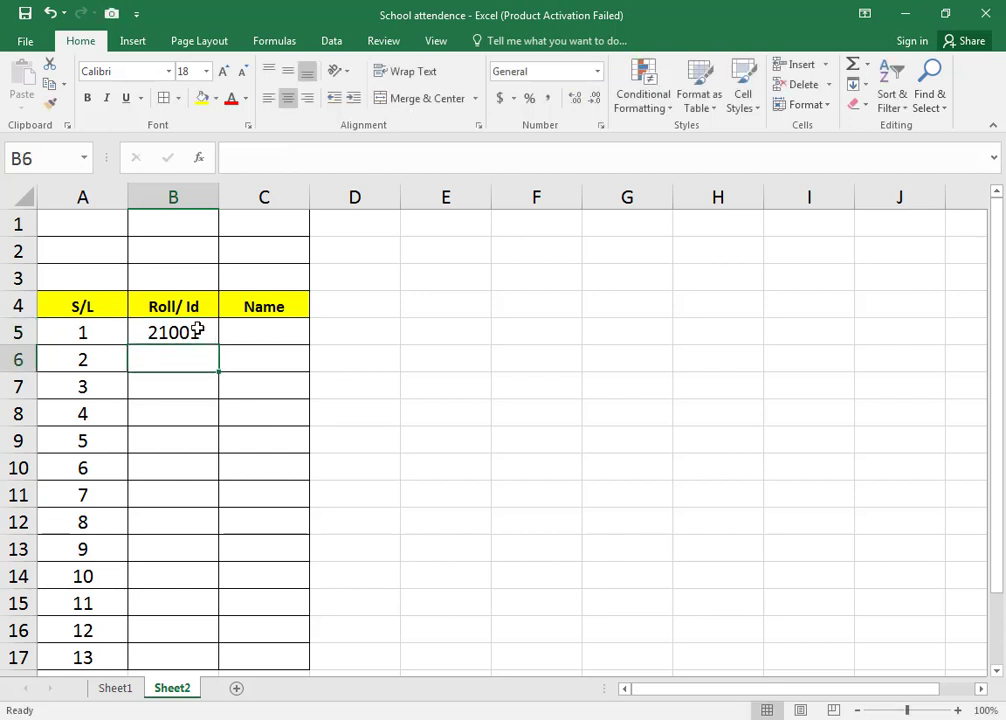
pyautogui.click(198, 330)
pyautogui.moveTo(217, 344); pyautogui.dragTo(202, 666)
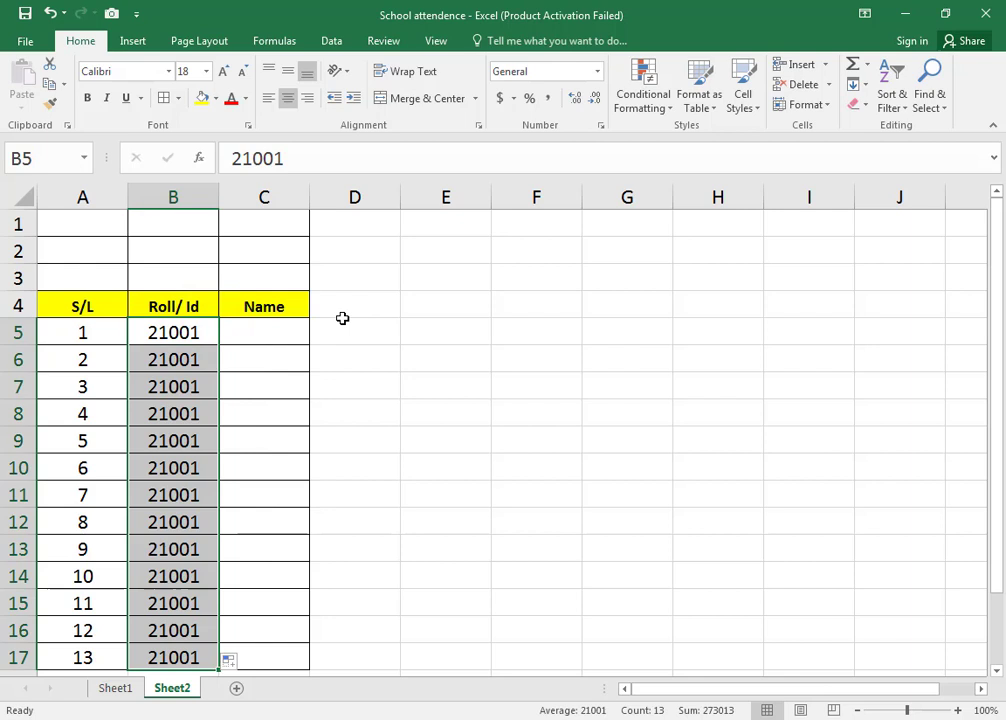
pyautogui.click(229, 662)
pyautogui.click(278, 585)
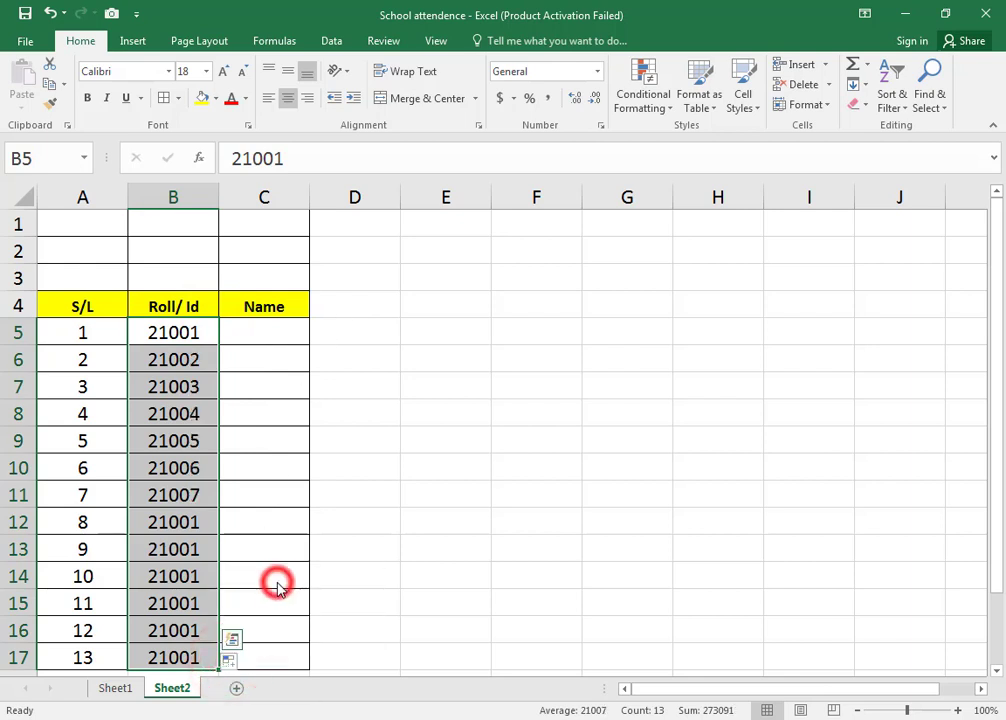
# Step: Copy the student names in C5:C20 of Sheet1 to Sheet2 starting at C5, and autofit column C to them
pyautogui.click(253, 336)
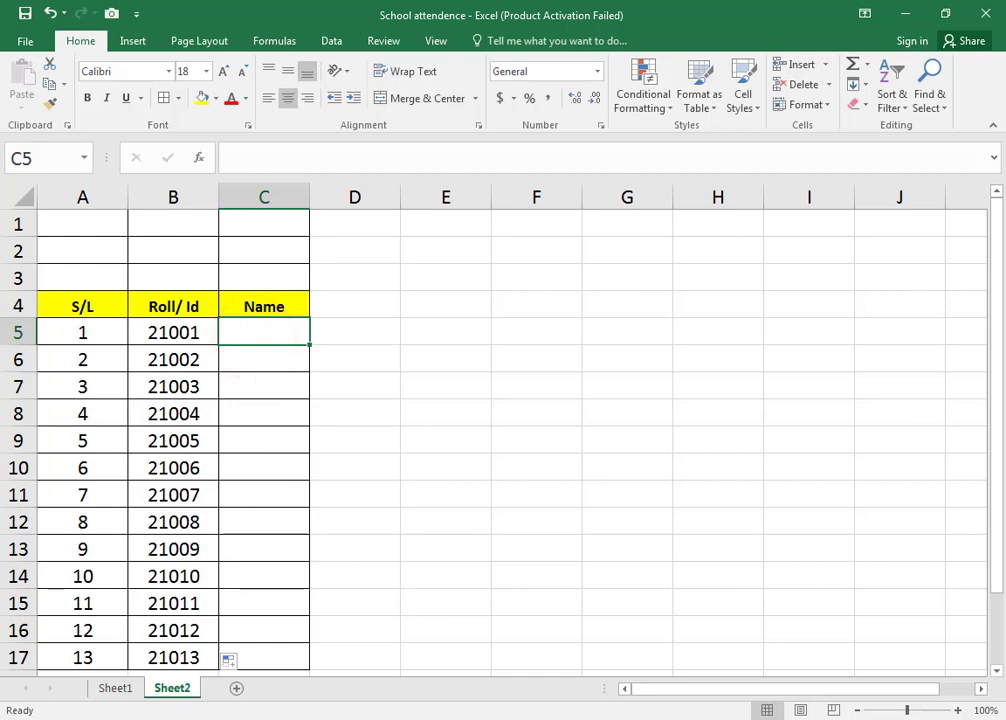
pyautogui.click(115, 688)
pyautogui.moveTo(213, 292); pyautogui.dragTo(247, 579)
pyautogui.hotkey('ctrl', 'c')
pyautogui.click(172, 688)
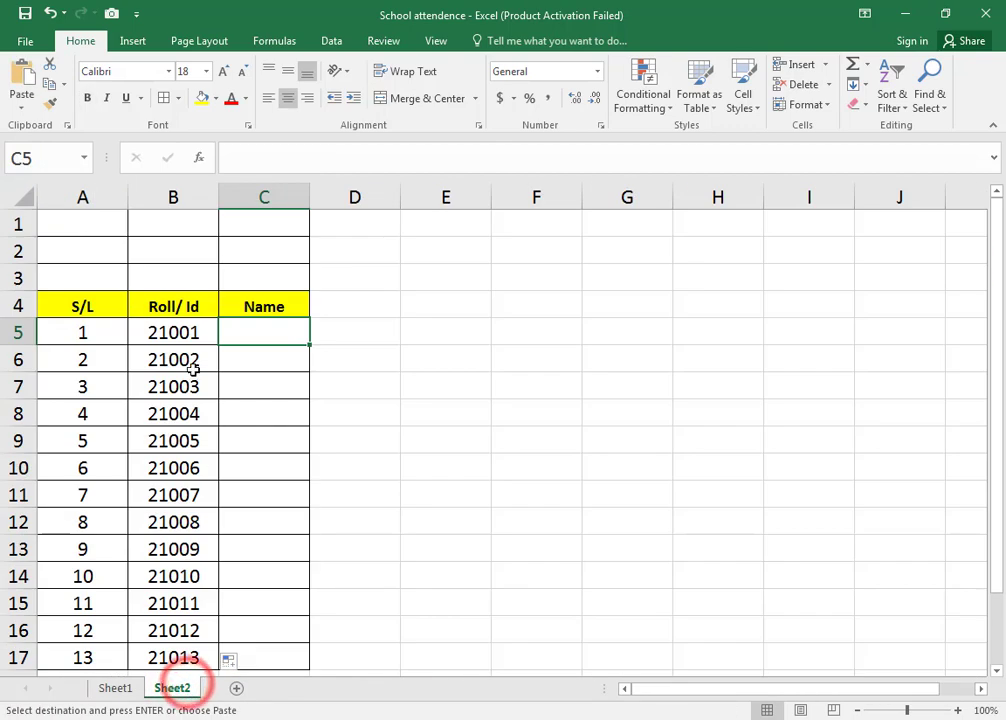
pyautogui.hotkey('ctrl', 'v')
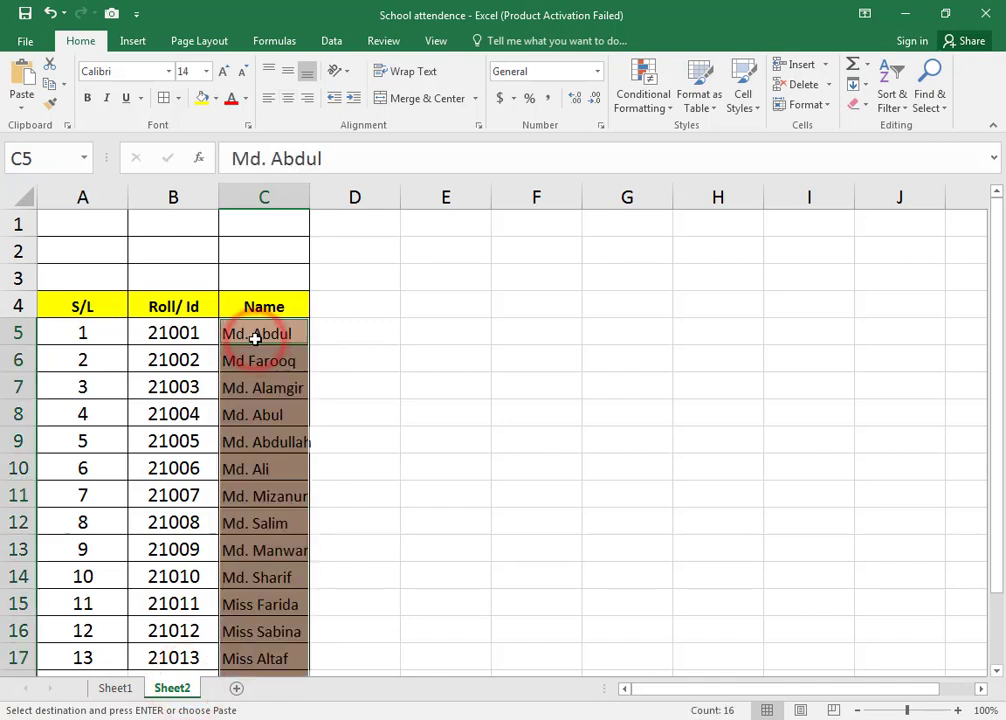
pyautogui.doubleClick(309, 198)
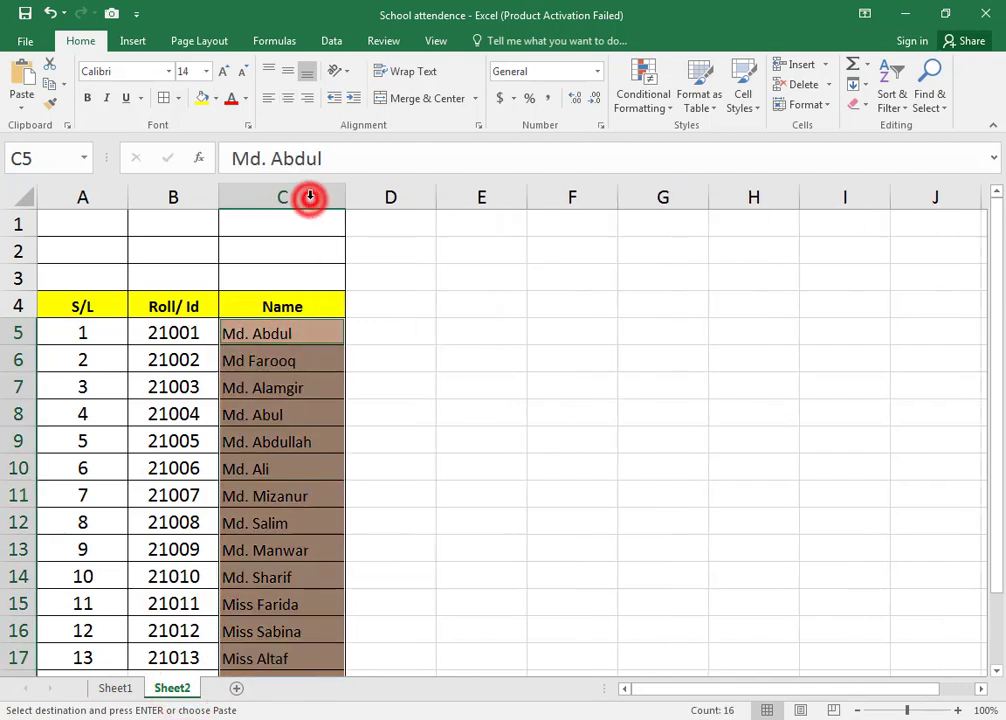
pyautogui.click(450, 385)
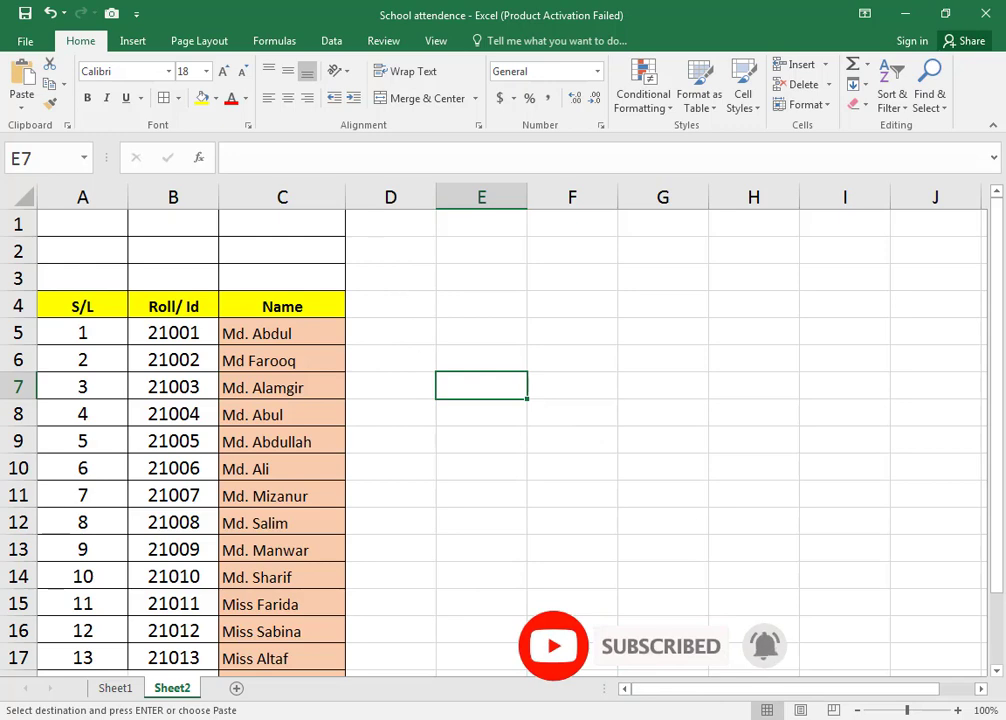
# Step: Examine the day-number and weekday header rows on Sheet1, starting at D3 and D4, and return to Sheet2
pyautogui.click(115, 688)
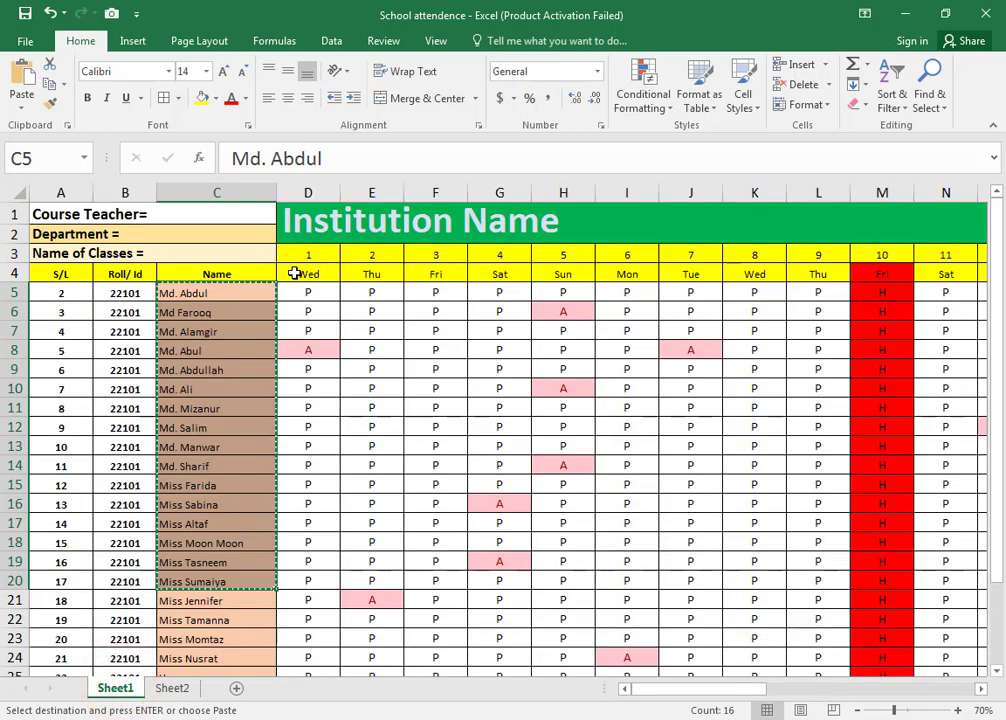
pyautogui.moveTo(300, 273); pyautogui.dragTo(955, 277)
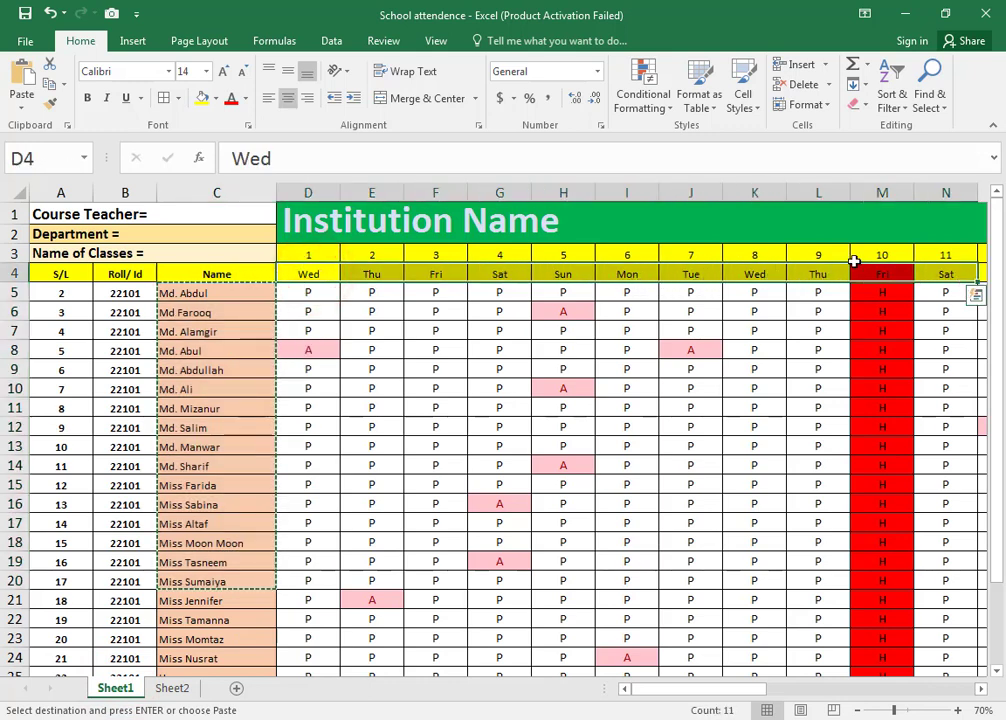
pyautogui.click(313, 257)
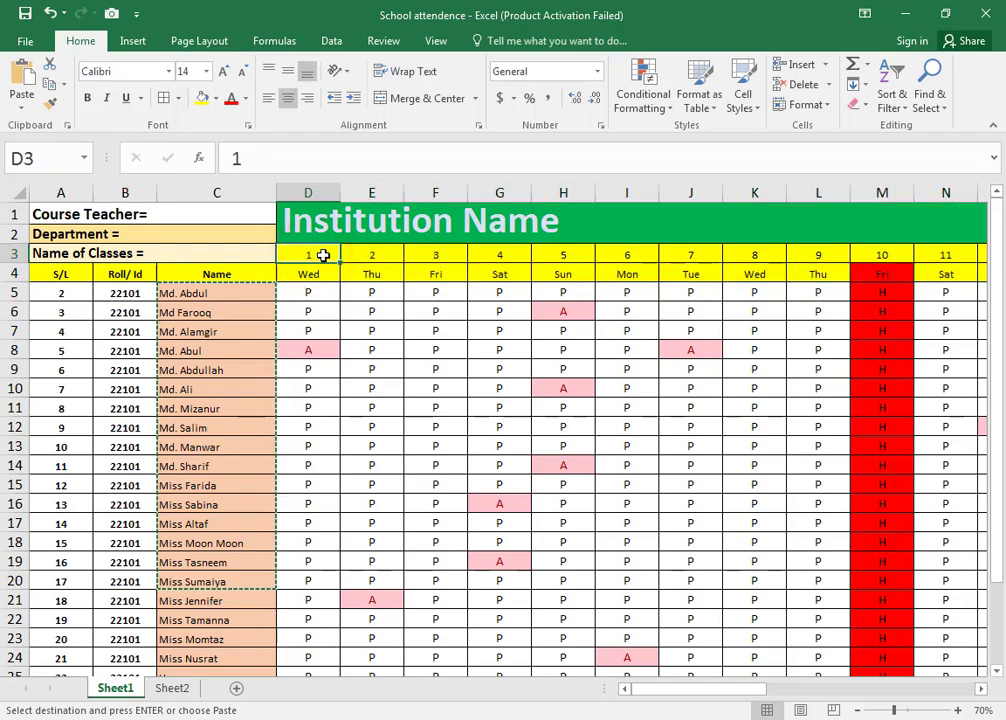
pyautogui.click(171, 688)
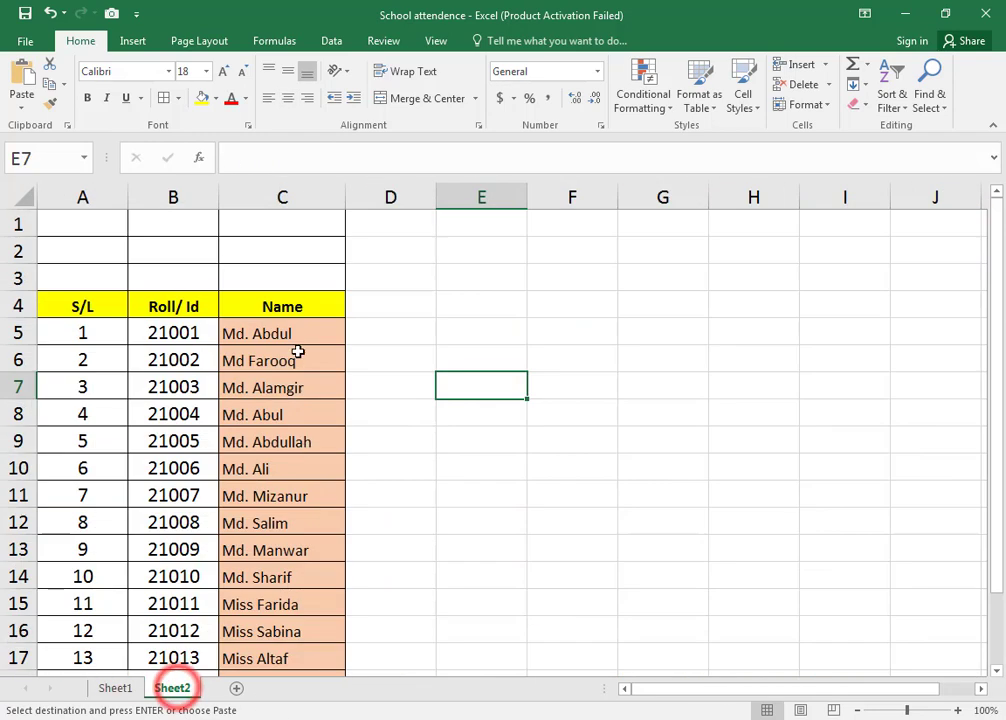
pyautogui.click(384, 279)
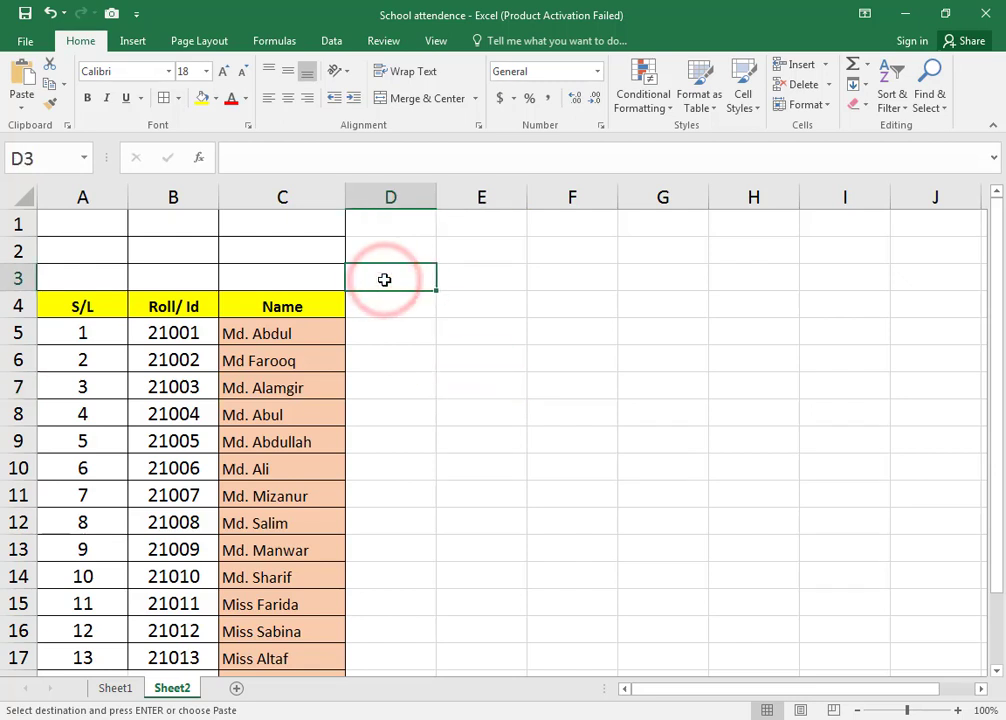
pyautogui.write('1')
pyautogui.press('Tab')
pyautogui.write('2')
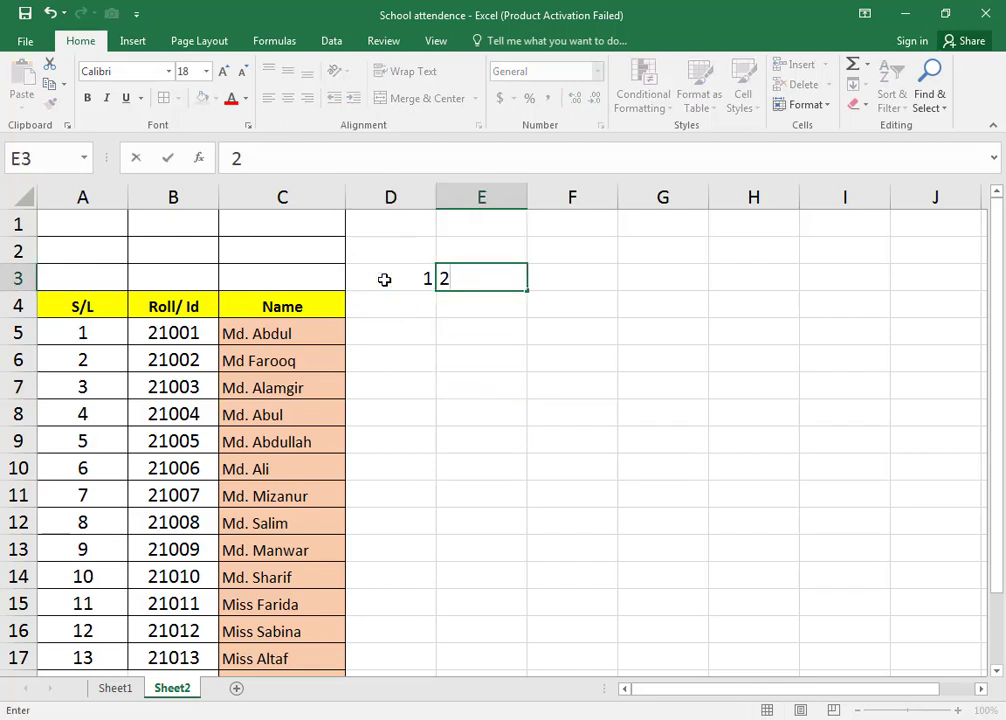
pyautogui.click(456, 328)
pyautogui.moveTo(406, 272); pyautogui.dragTo(537, 275)
pyautogui.click(516, 276)
pyautogui.moveTo(418, 277); pyautogui.dragTo(509, 278)
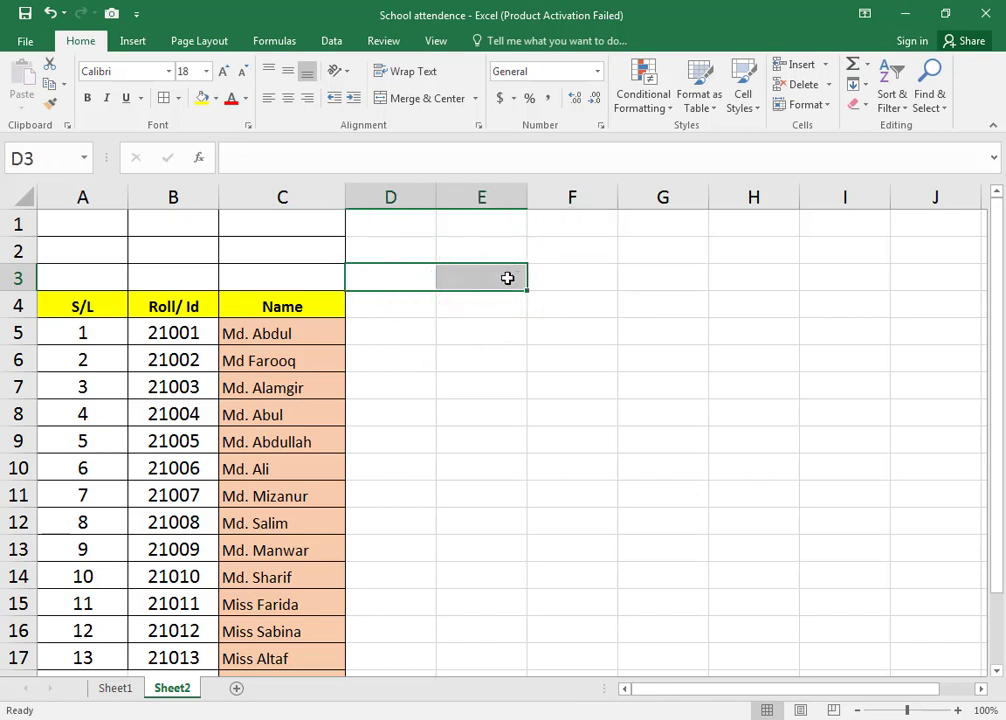
pyautogui.click(501, 332)
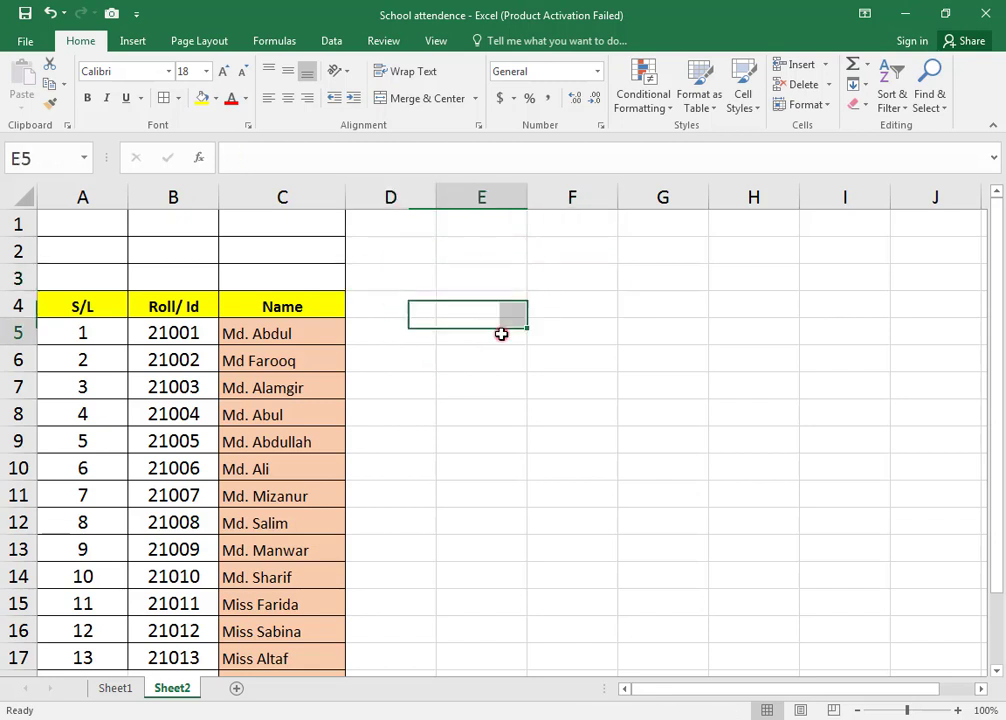
# Step: Enter 1 in D3 and fill a linear series along the row with step value 1 and stop value 30
pyautogui.click(398, 278)
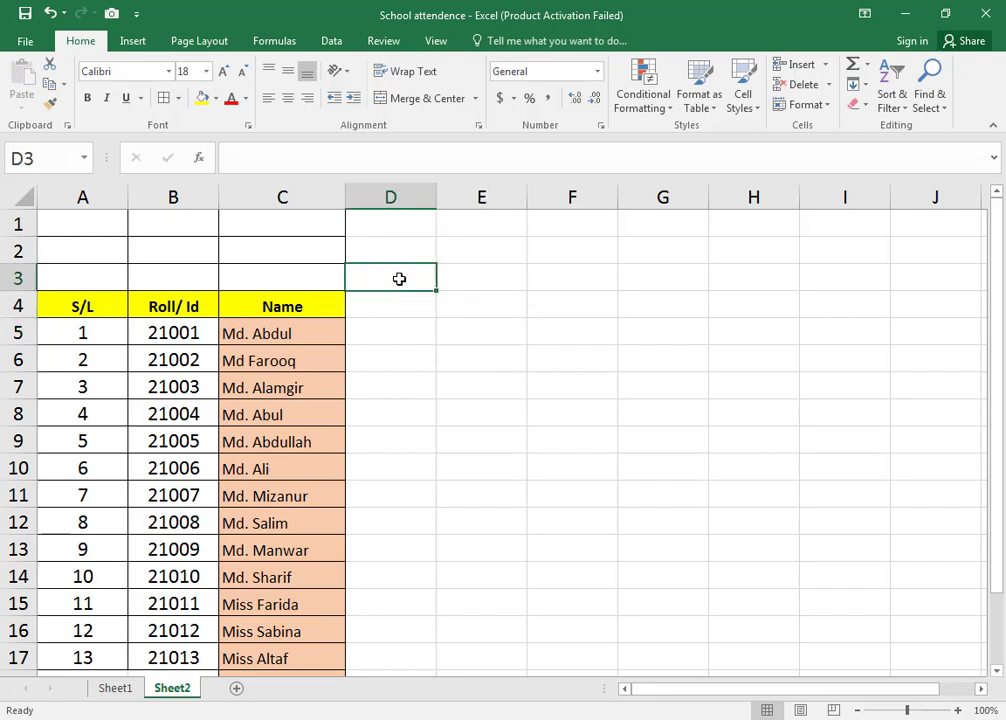
pyautogui.write('1')
pyautogui.click(446, 306)
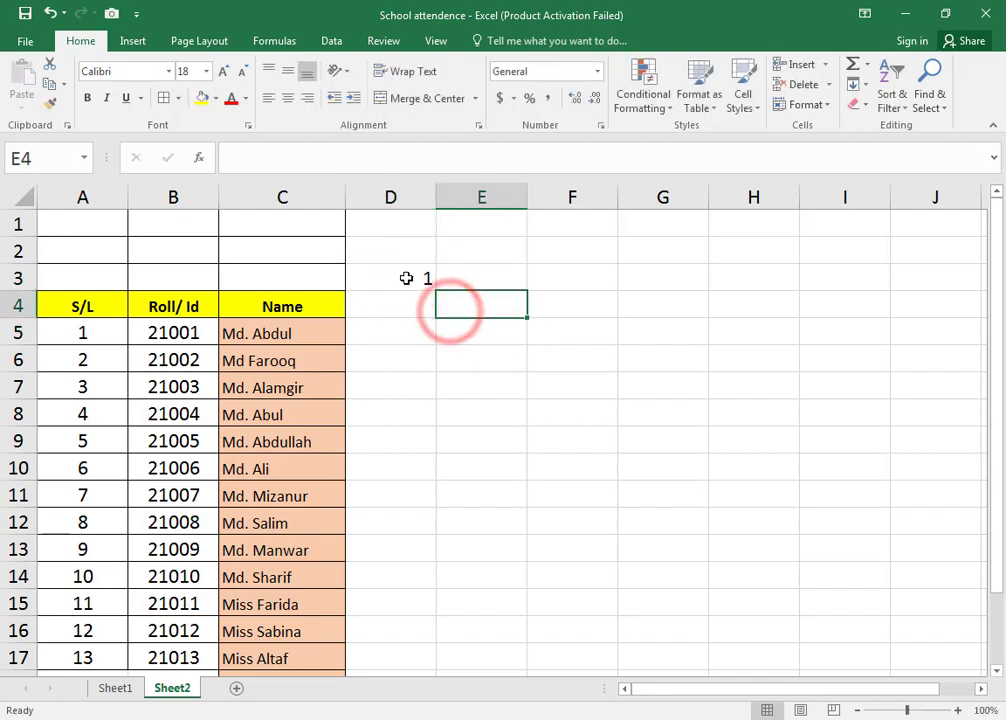
pyautogui.moveTo(405, 277)
pyautogui.mouseDown()
pyautogui.moveTo(456, 278)
pyautogui.moveTo(413, 283)
pyautogui.mouseUp()
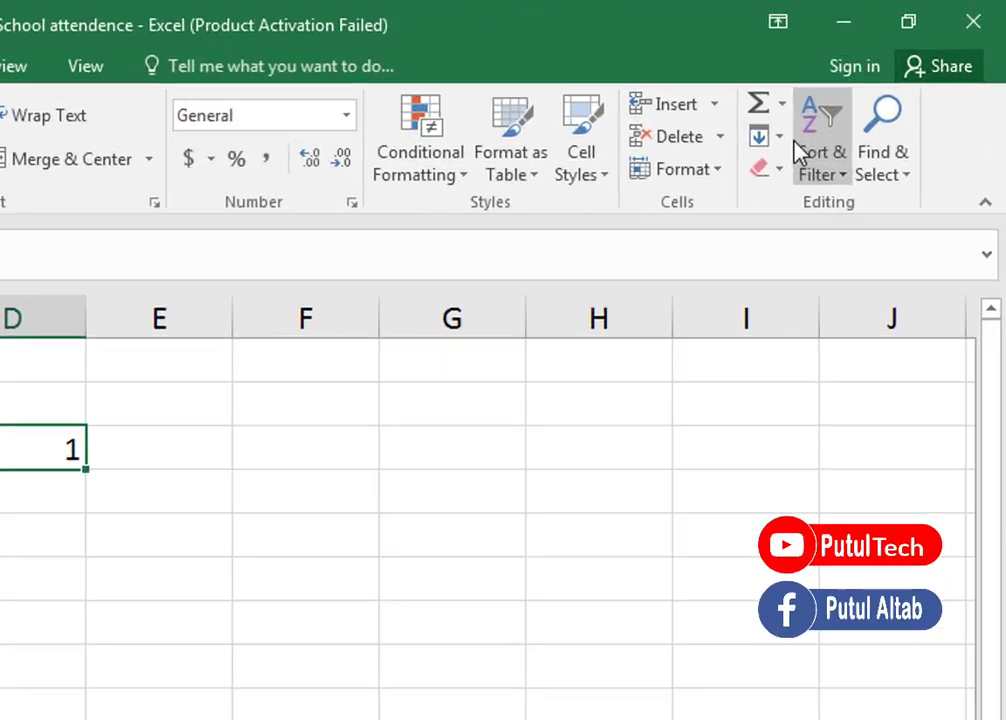
pyautogui.click(855, 85)
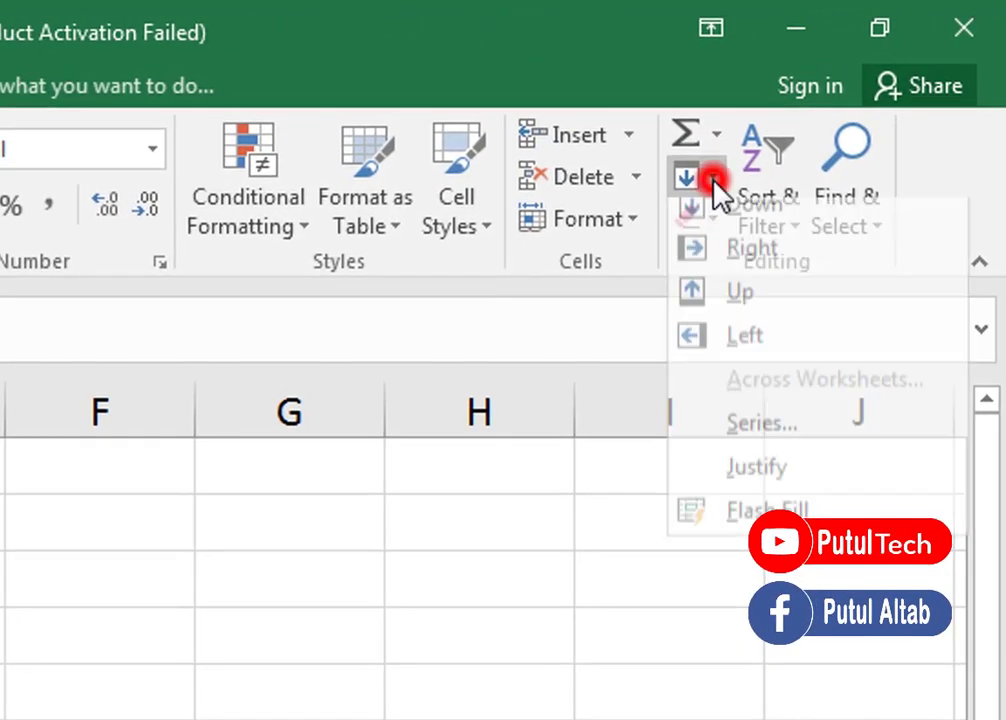
pyautogui.click(796, 441)
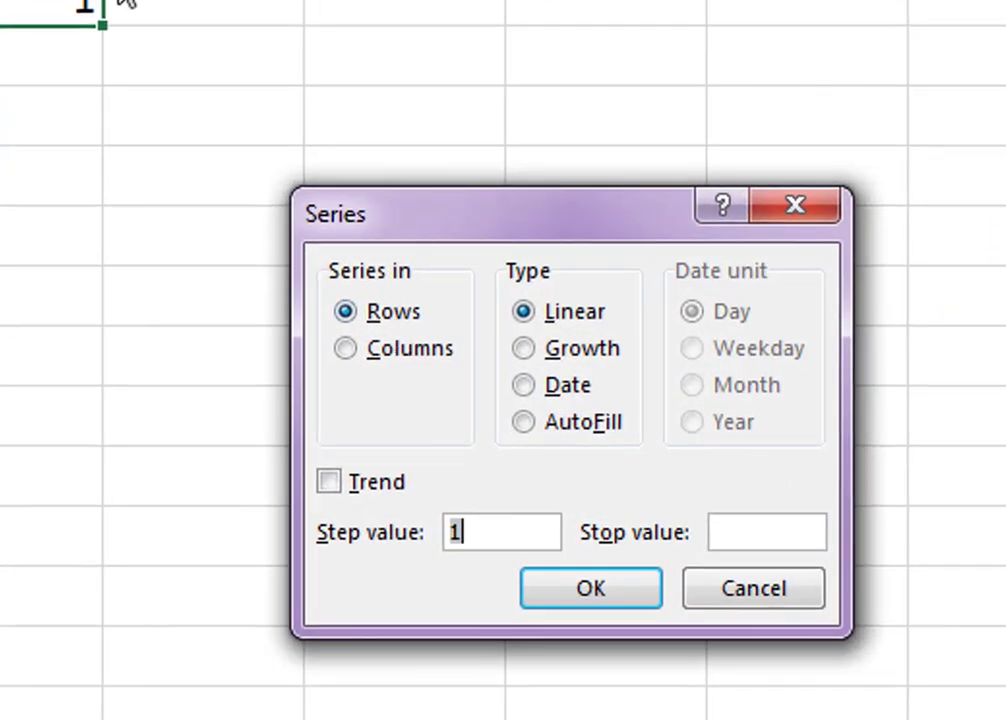
pyautogui.click(749, 535)
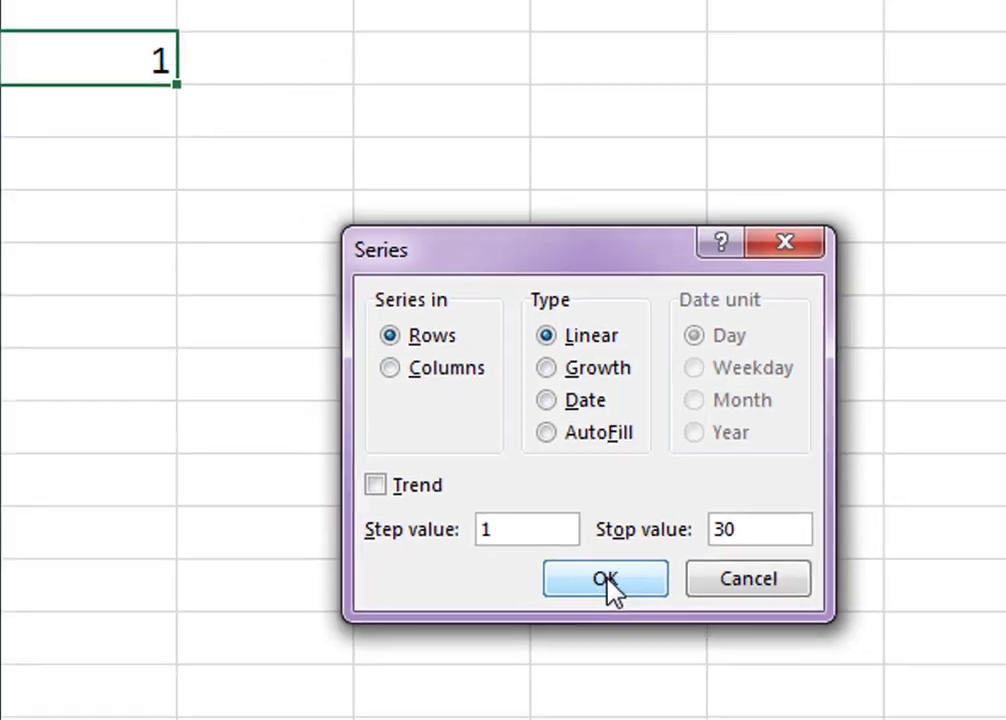
pyautogui.click(597, 588)
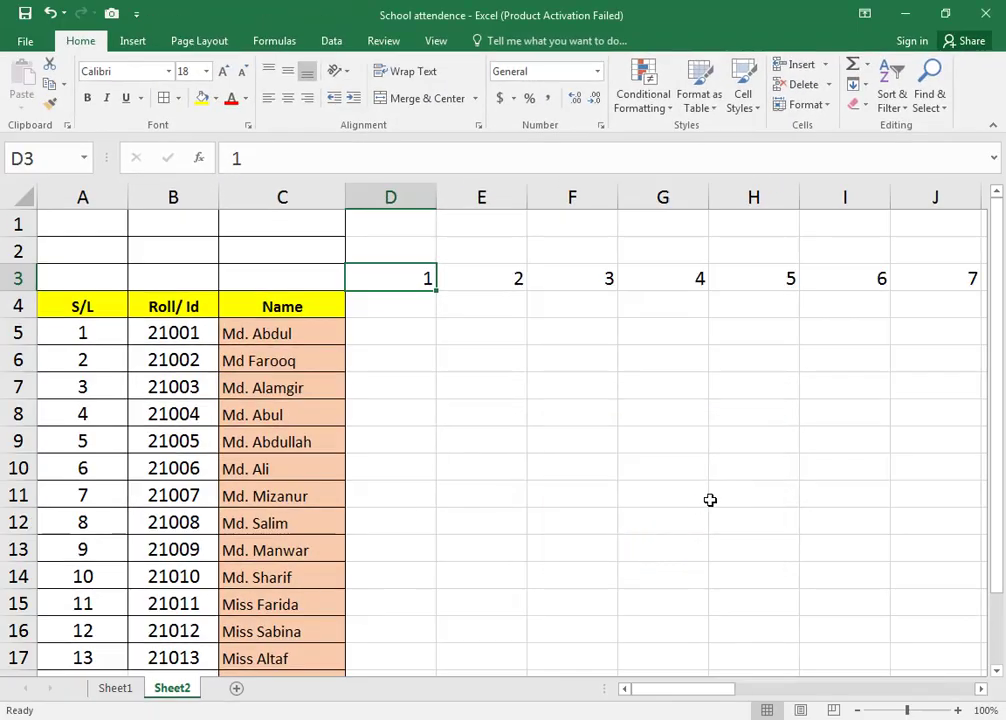
# Step: Fill the day numbers in D3:AG3 with yellow and autofit their column widths
pyautogui.moveTo(707, 692); pyautogui.dragTo(650, 705)
pyautogui.moveTo(404, 278); pyautogui.dragTo(943, 280)
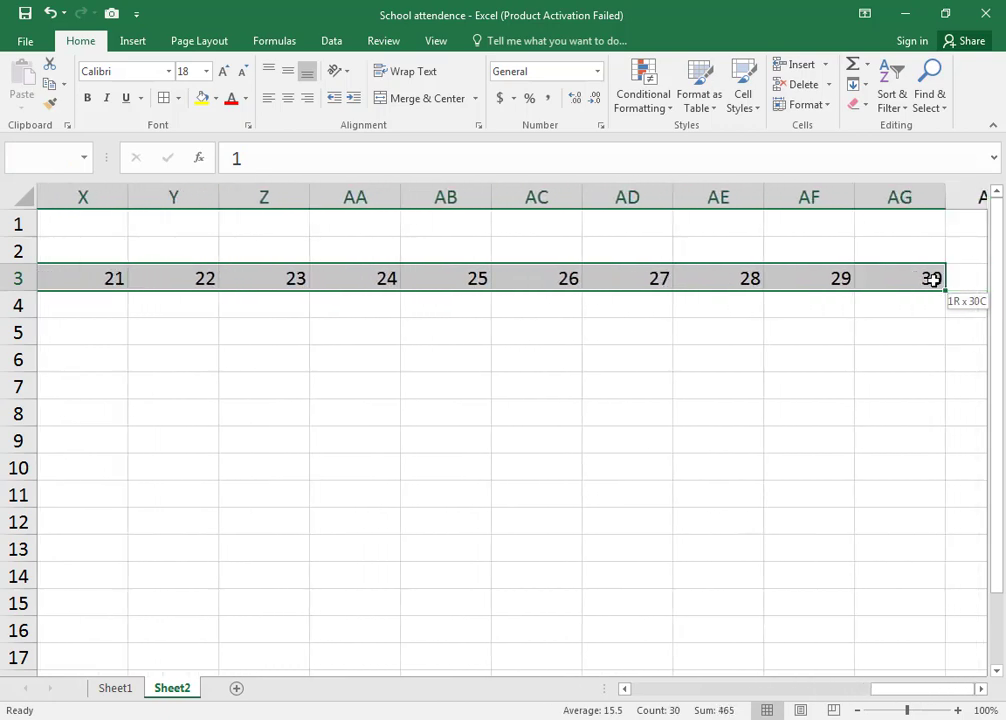
pyautogui.click(207, 101)
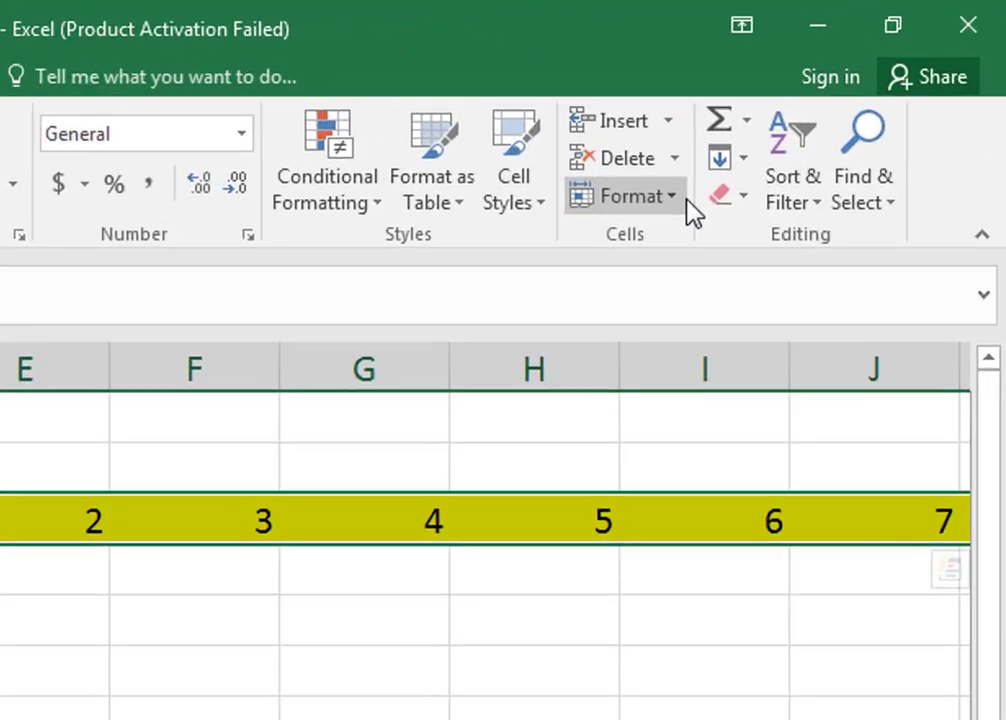
pyautogui.click(831, 106)
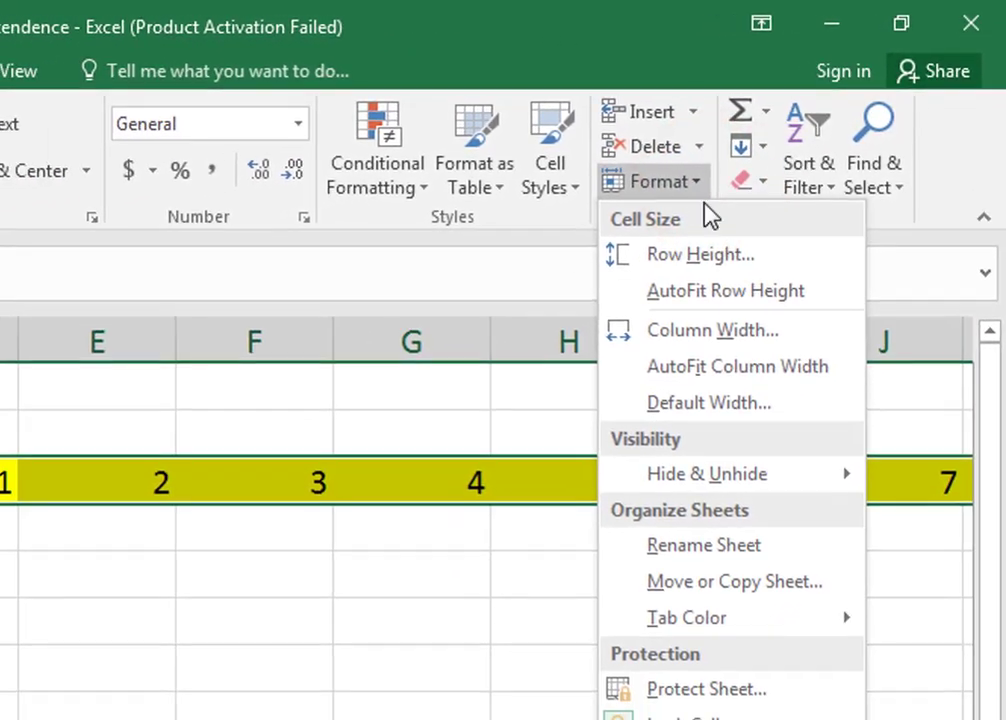
pyautogui.click(622, 224)
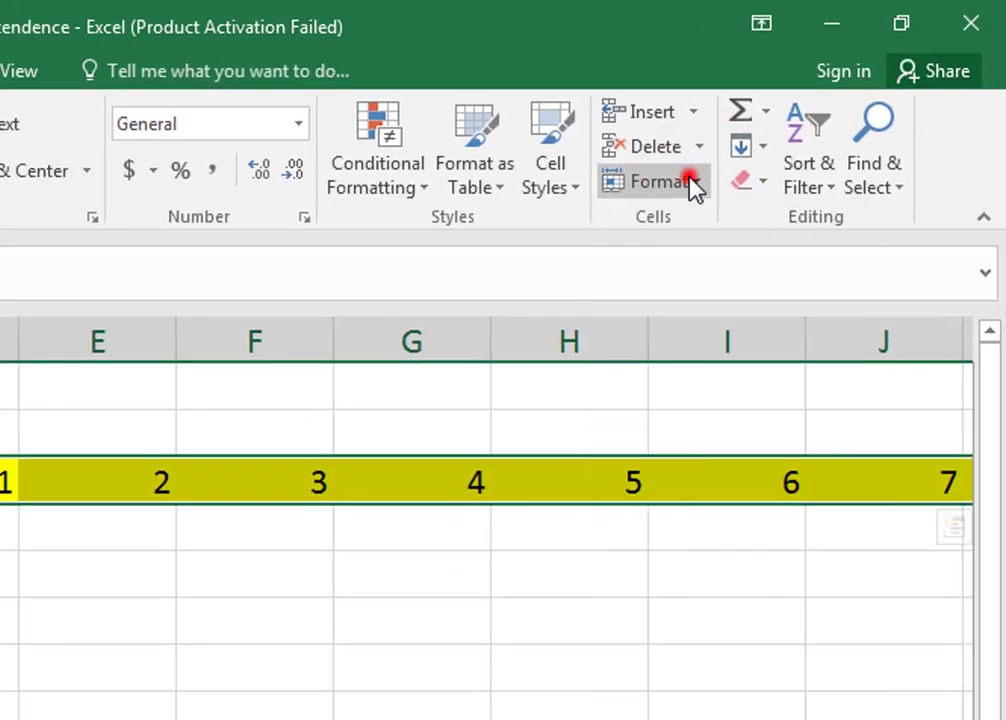
pyautogui.click(622, 224)
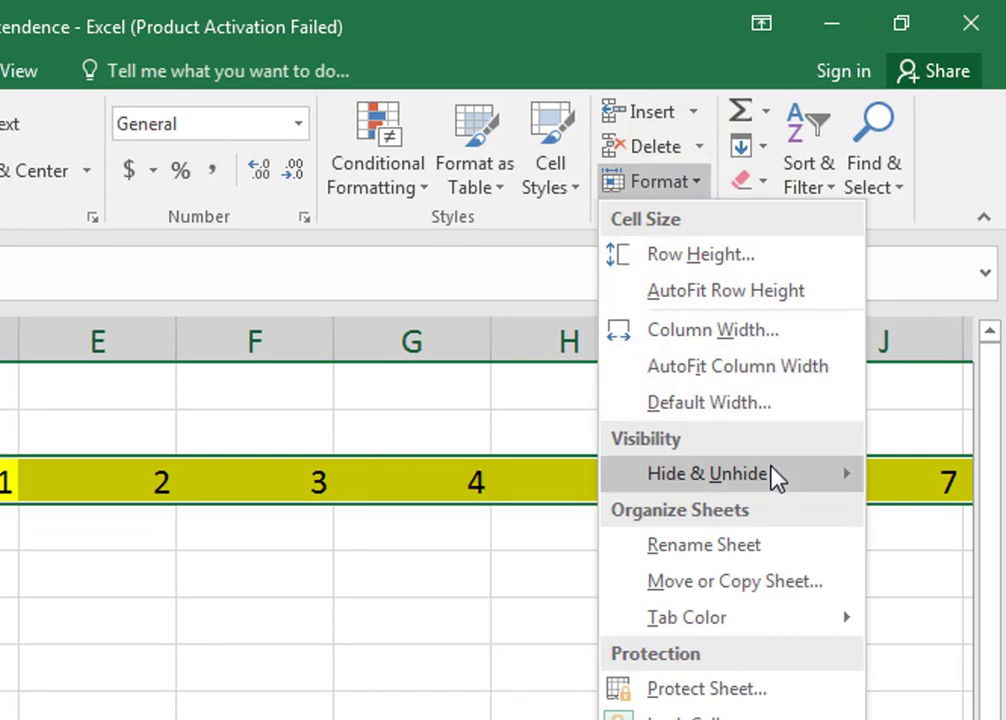
pyautogui.click(775, 373)
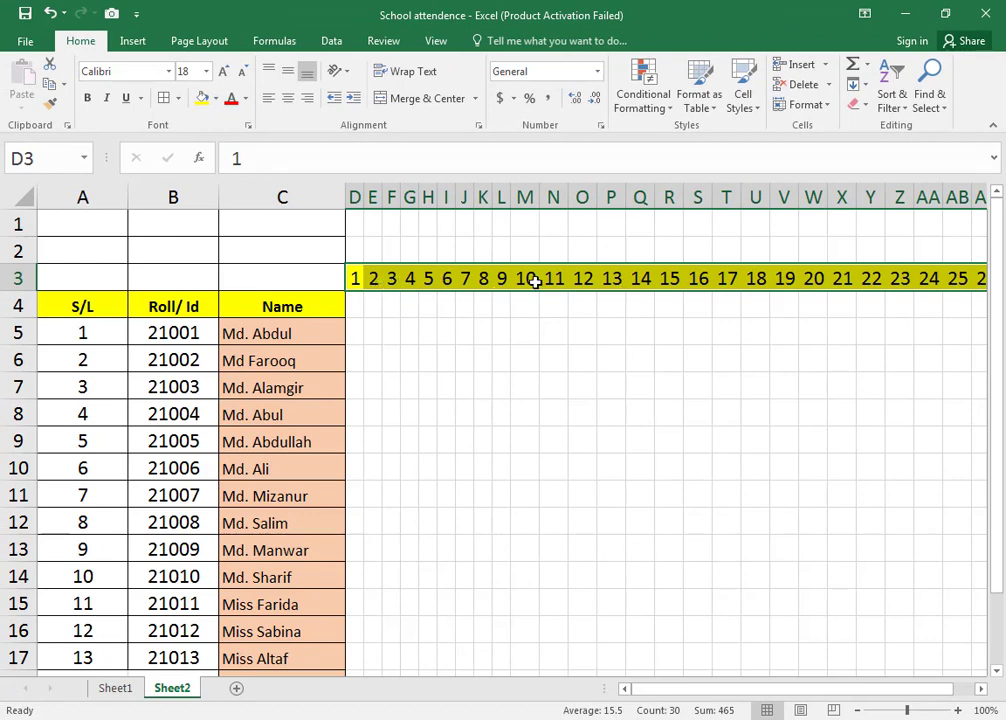
# Step: Add all borders to the day numbers in D3:AG3 and center them
pyautogui.click(162, 98)
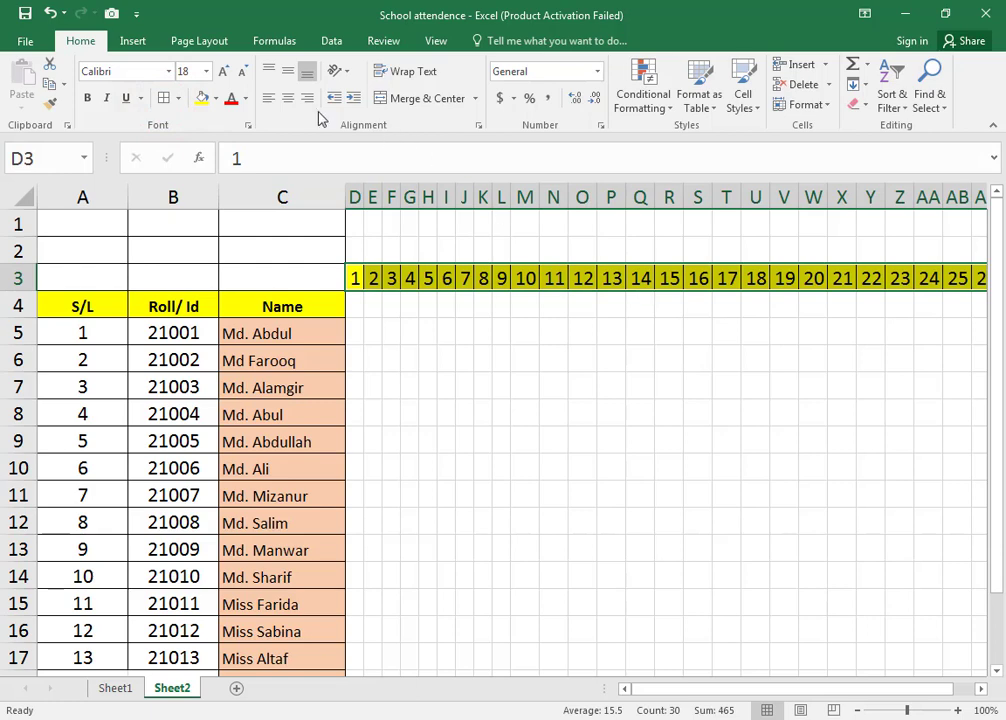
pyautogui.click(287, 71)
pyautogui.click(559, 352)
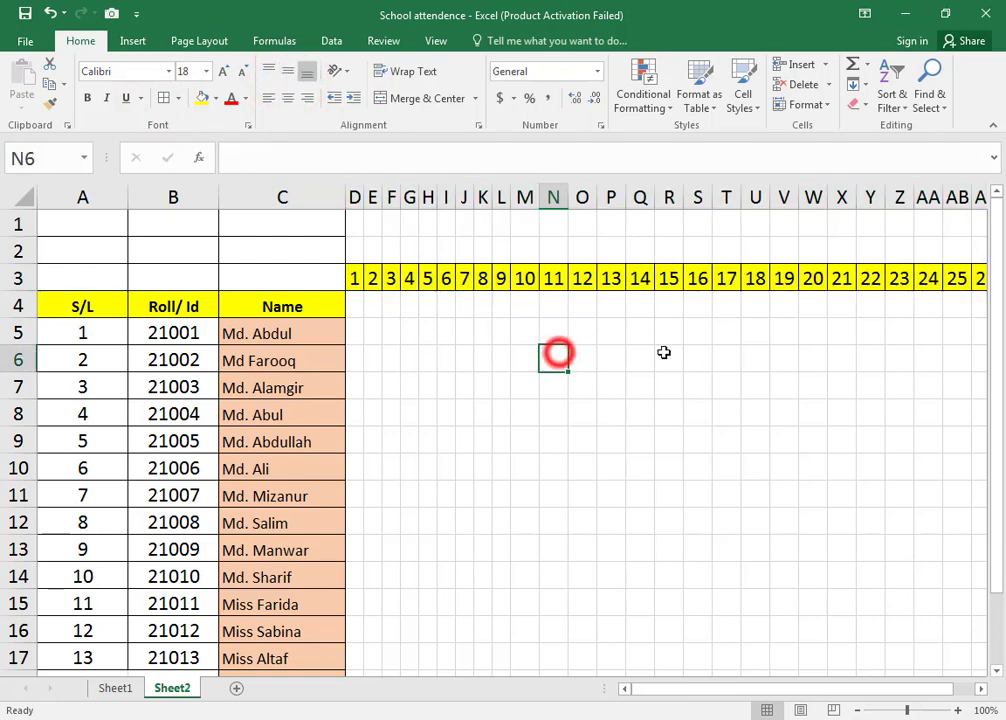
# Step: Check the system calendar for the weekday of November 1, 2023, and enter Wed in D4
pyautogui.moveTo(741, 697); pyautogui.dragTo(813, 689)
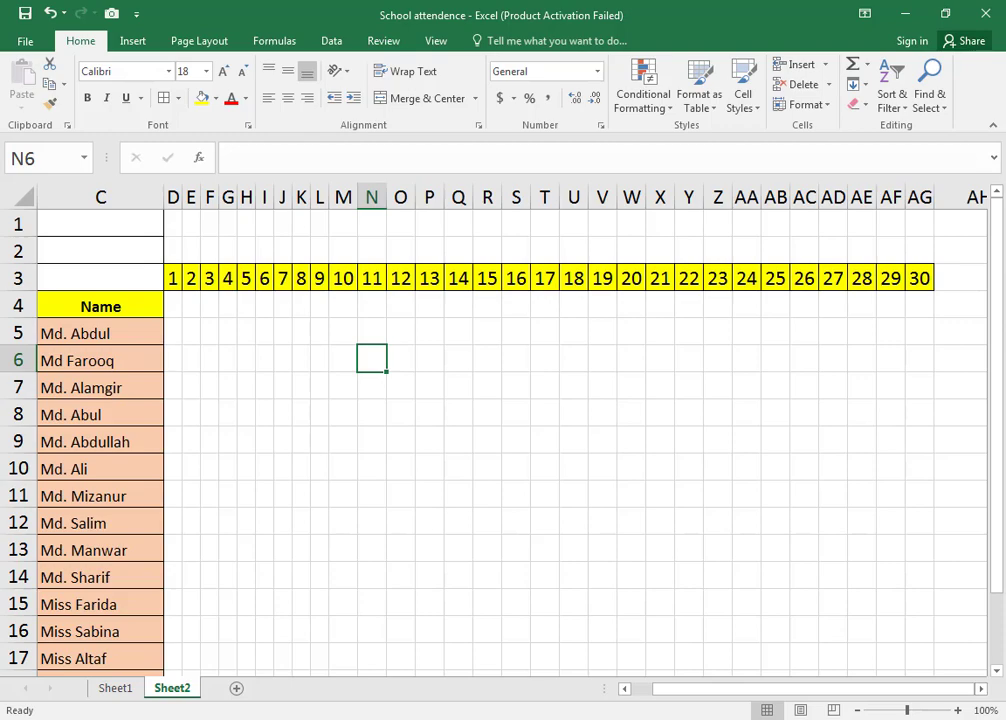
pyautogui.click(957, 719)
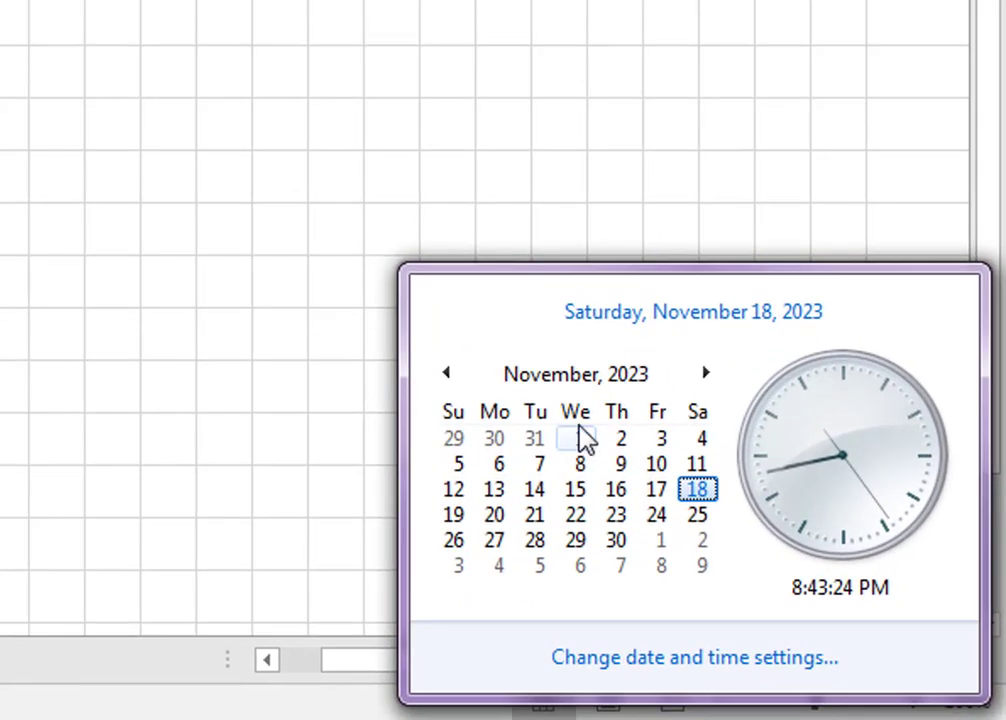
pyautogui.click(458, 88)
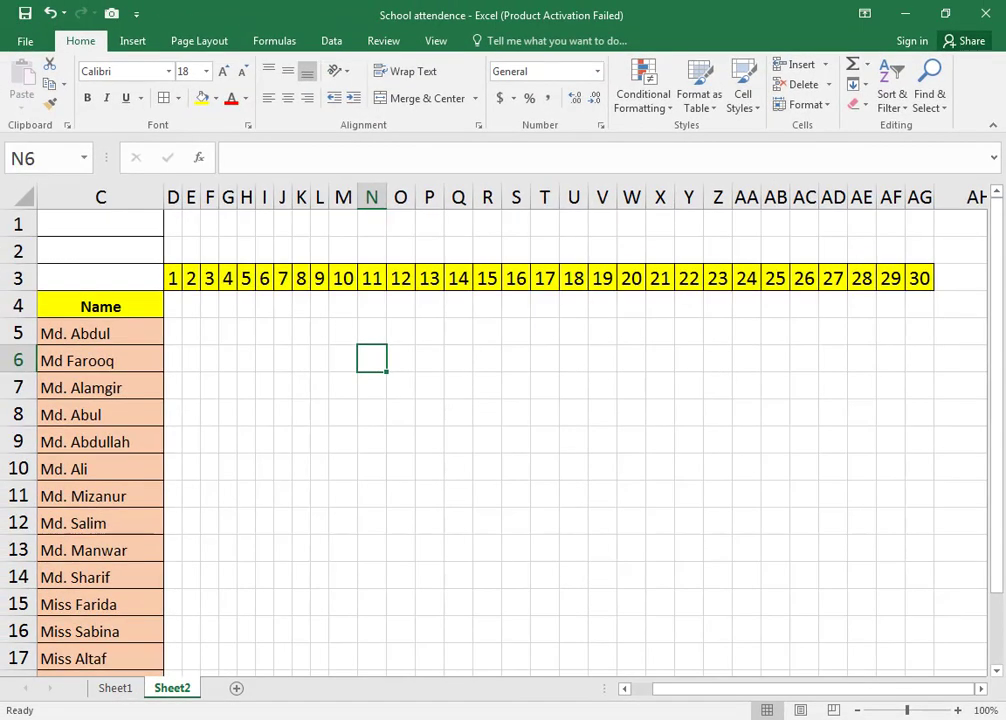
pyautogui.click(945, 718)
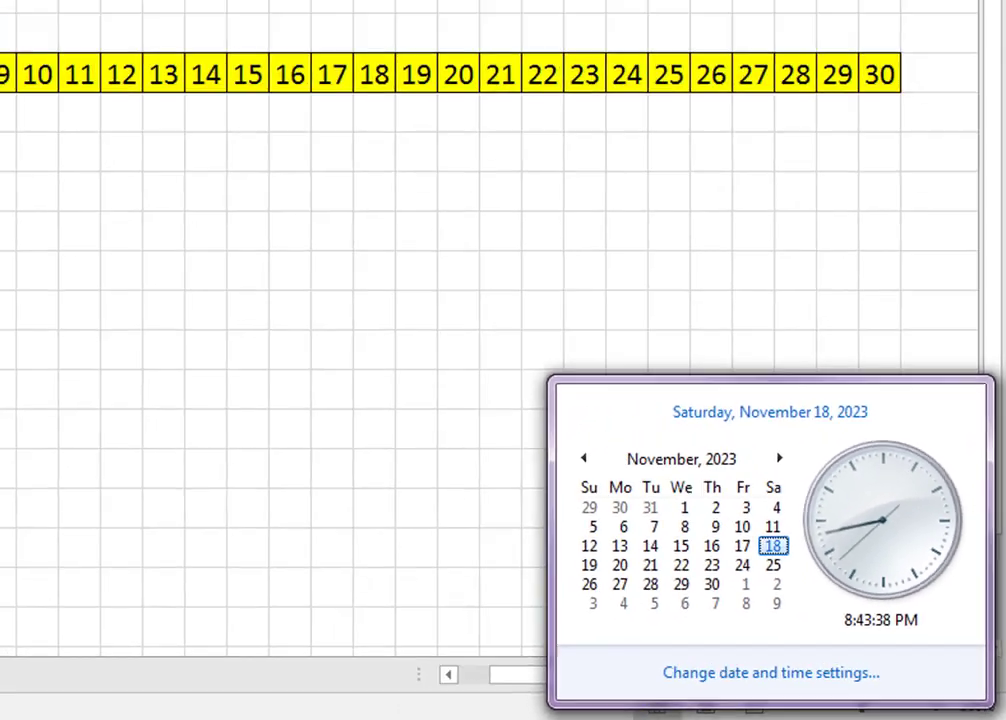
pyautogui.click(174, 306)
pyautogui.write('Wed')
pyautogui.click(260, 331)
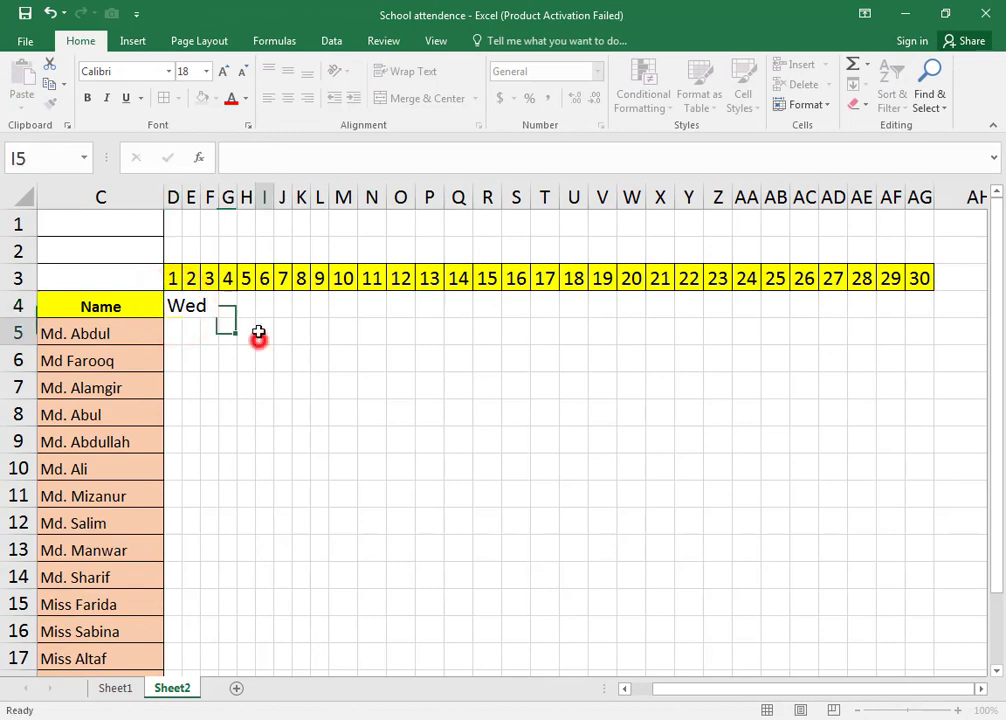
# Step: Autofit column D and fill the weekday names from D4 across to AG4
pyautogui.doubleClick(175, 200)
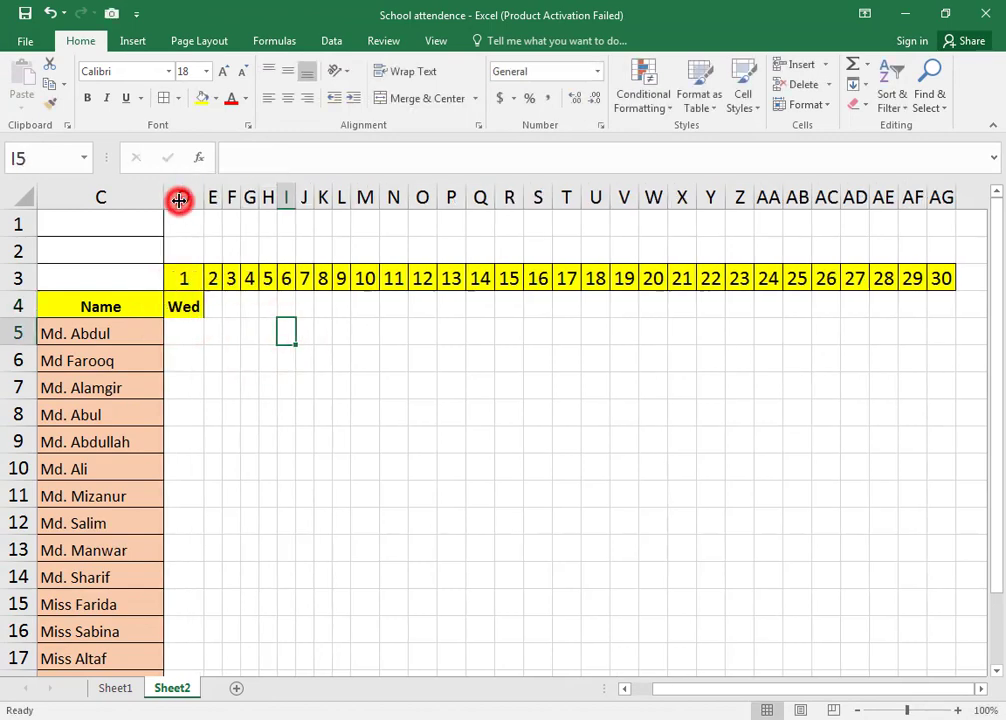
pyautogui.click(195, 311)
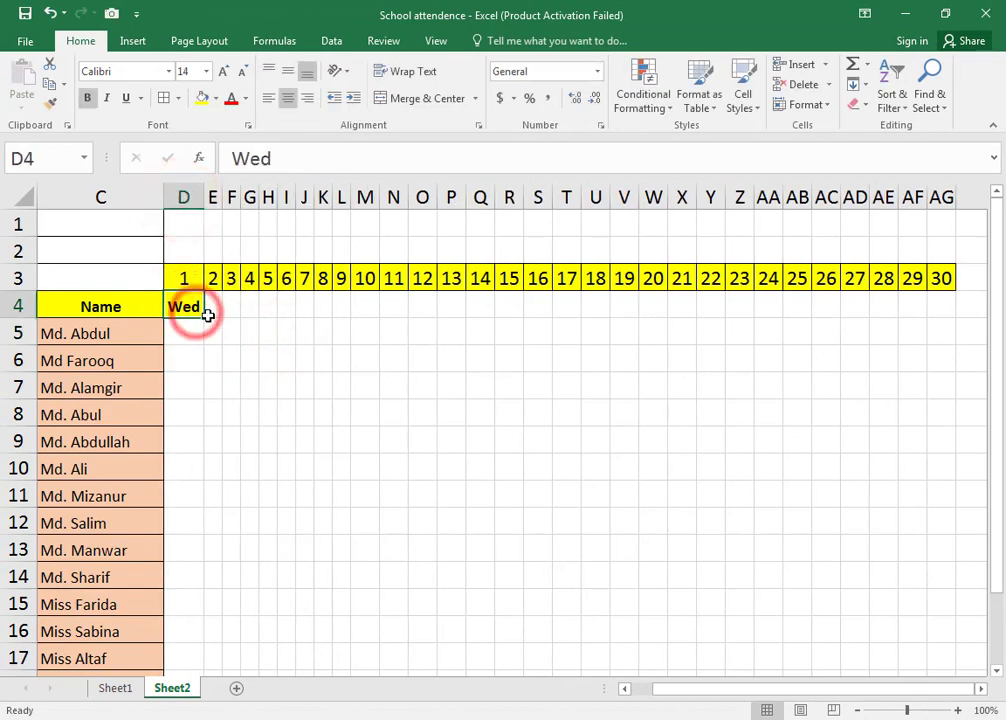
pyautogui.moveTo(204, 318); pyautogui.dragTo(962, 332)
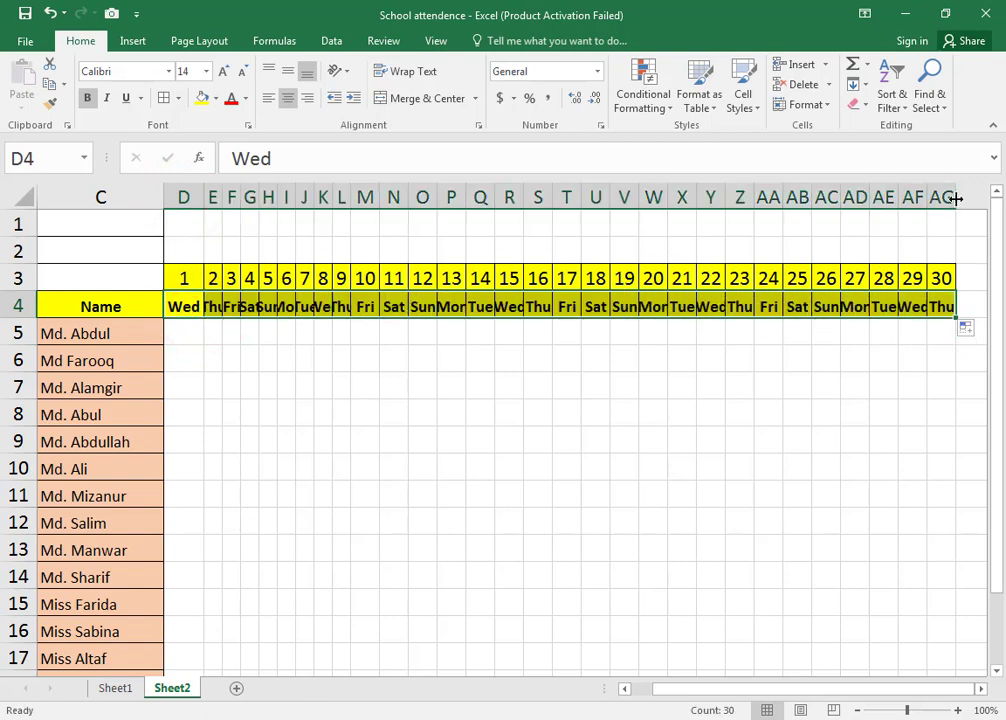
# Step: Autofit columns D to AG to the weekday names
pyautogui.moveTo(953, 198); pyautogui.dragTo(957, 198)
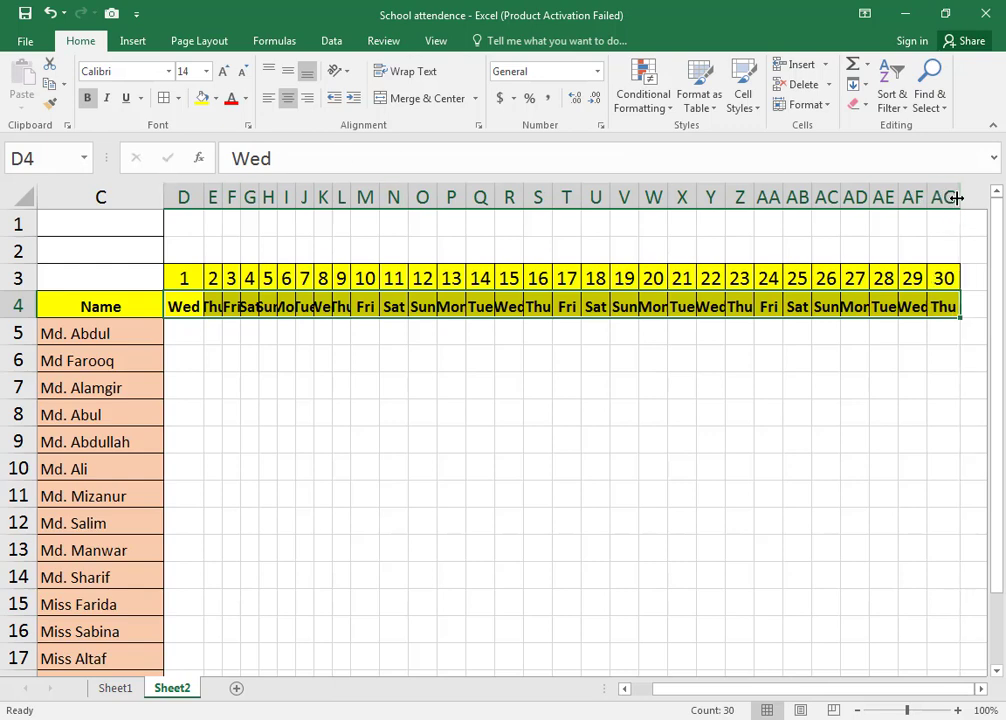
pyautogui.moveTo(196, 196); pyautogui.dragTo(961, 205)
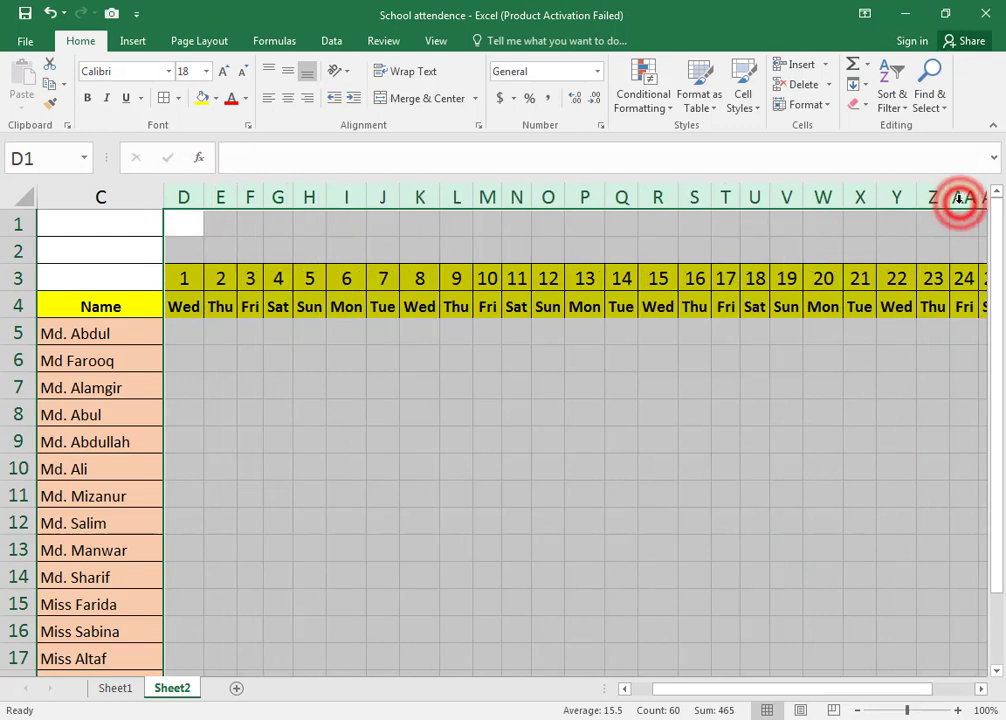
pyautogui.click(219, 310)
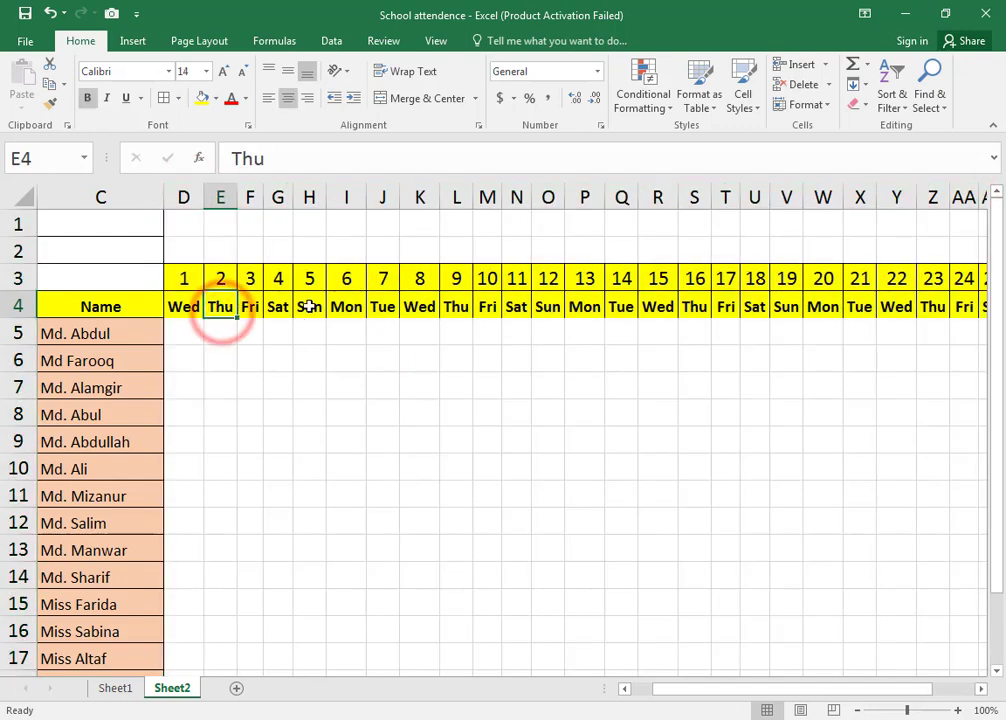
# Step: Add all borders to the weekday names in D4:AG4, align them vertically to the middle and turn off horizontal centering
pyautogui.moveTo(177, 305); pyautogui.dragTo(830, 309)
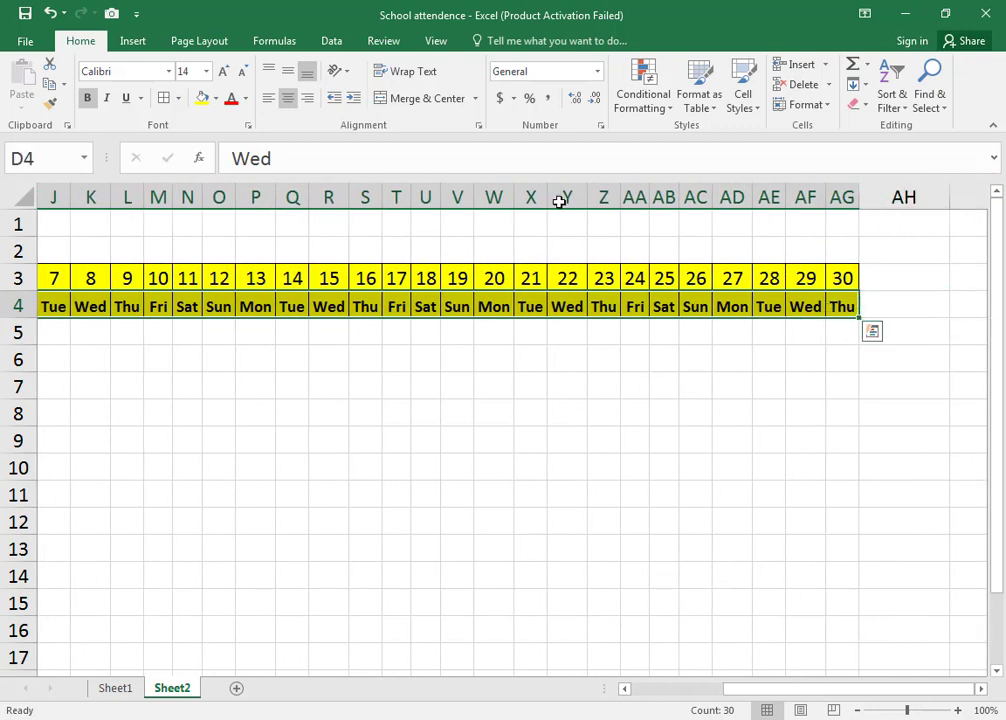
pyautogui.click(165, 100)
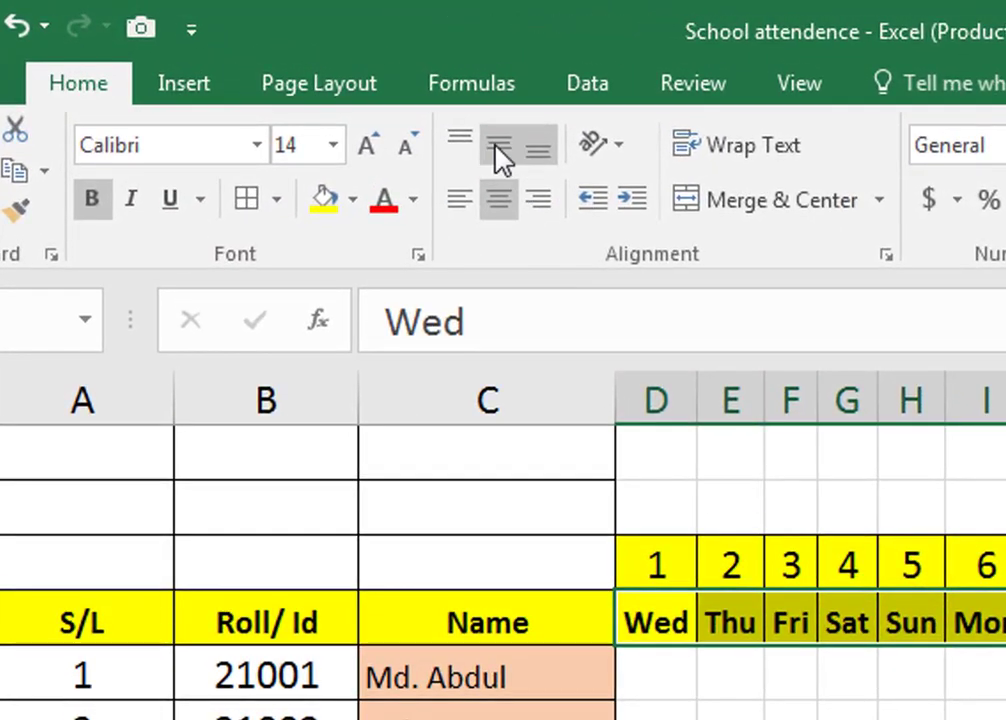
pyautogui.click(288, 71)
pyautogui.click(498, 198)
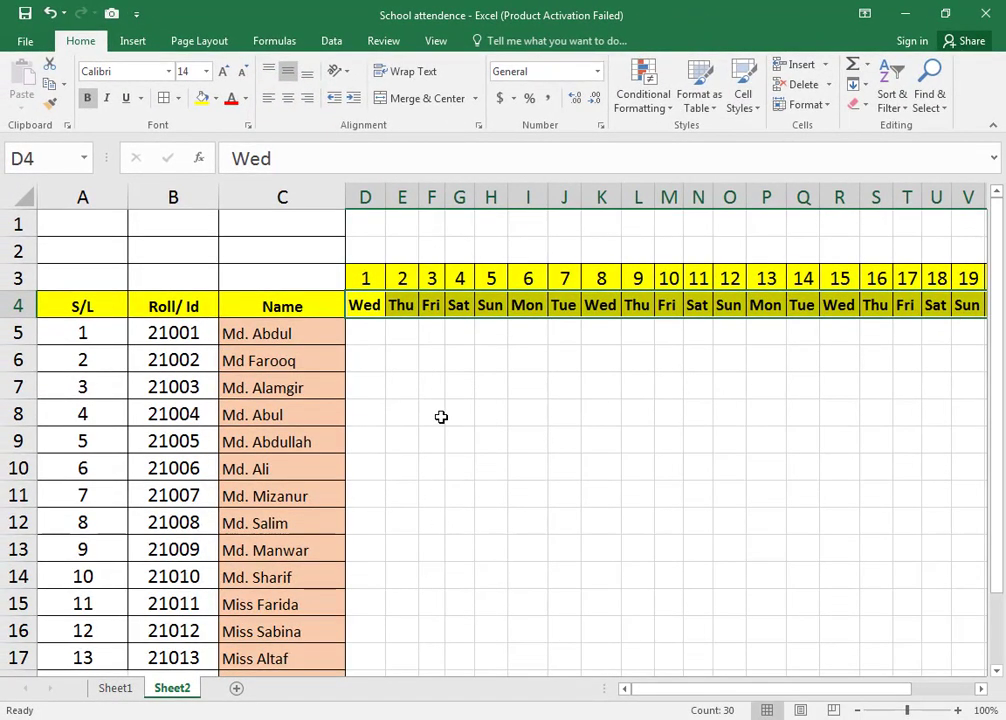
# Step: Fill the weekday names in D4:AG4 with the same light orange theme color as the name cells
pyautogui.click(212, 98)
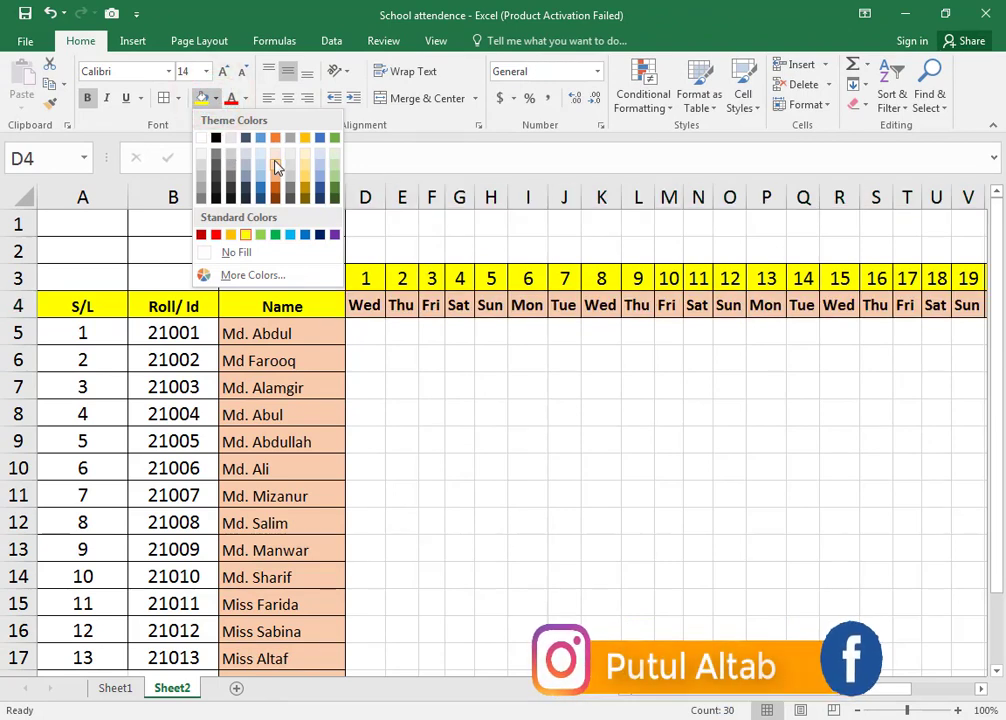
pyautogui.click(276, 162)
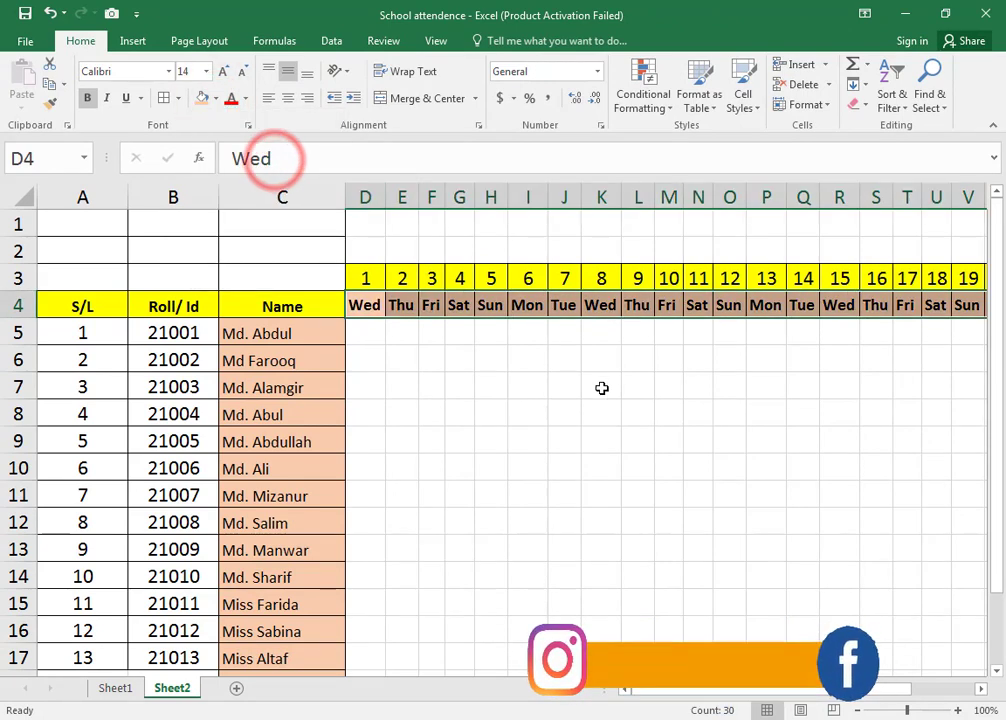
pyautogui.click(601, 386)
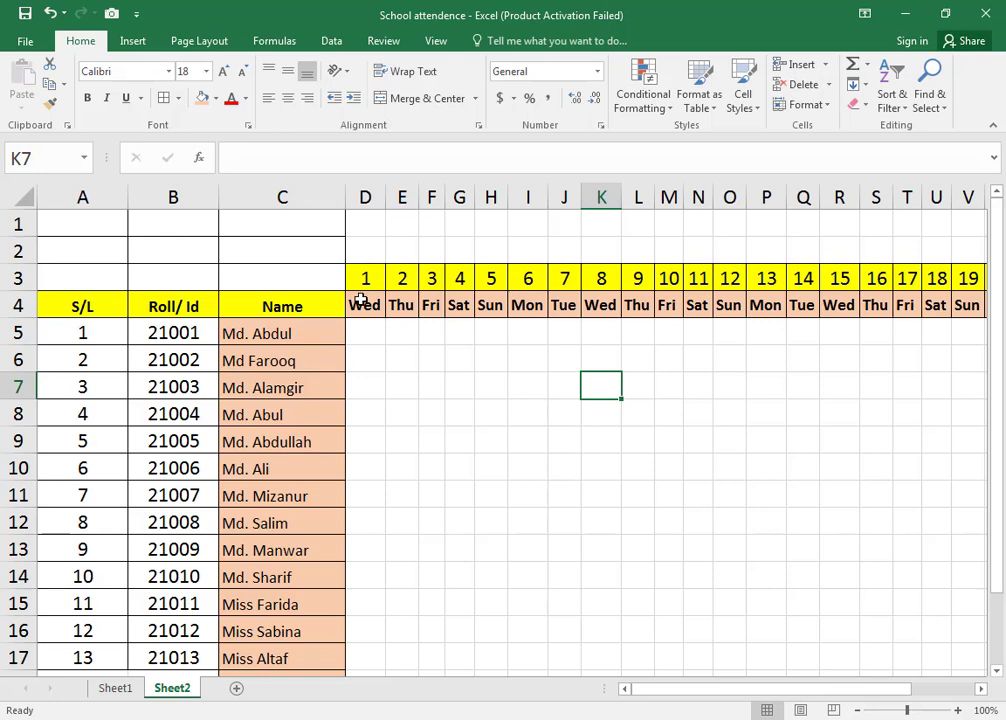
# Step: Add a conditional formatting Equal To rule on D4:AG4 that shows cells equal to fri in Red Text
pyautogui.moveTo(362, 300); pyautogui.dragTo(803, 306)
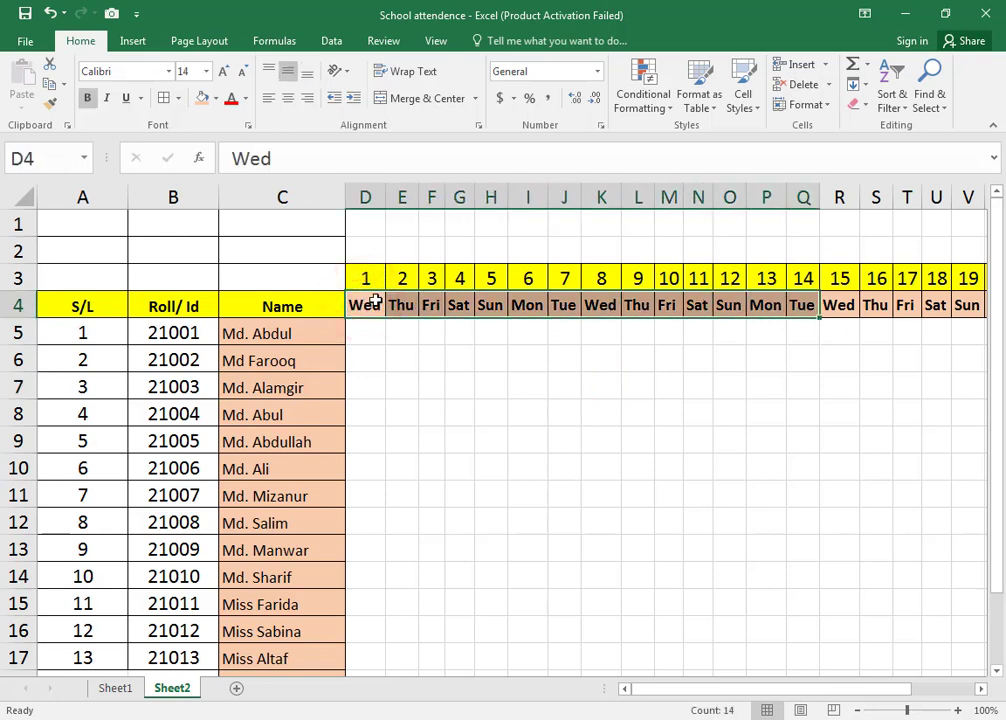
pyautogui.moveTo(372, 302); pyautogui.dragTo(836, 311)
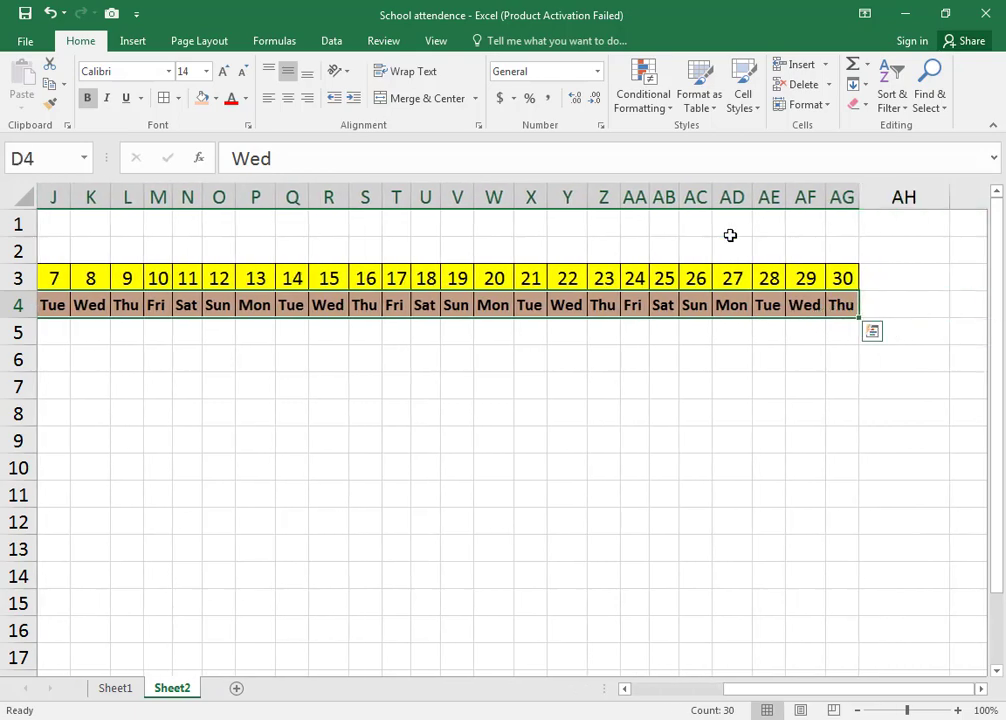
pyautogui.click(666, 104)
pyautogui.moveTo(700, 136)
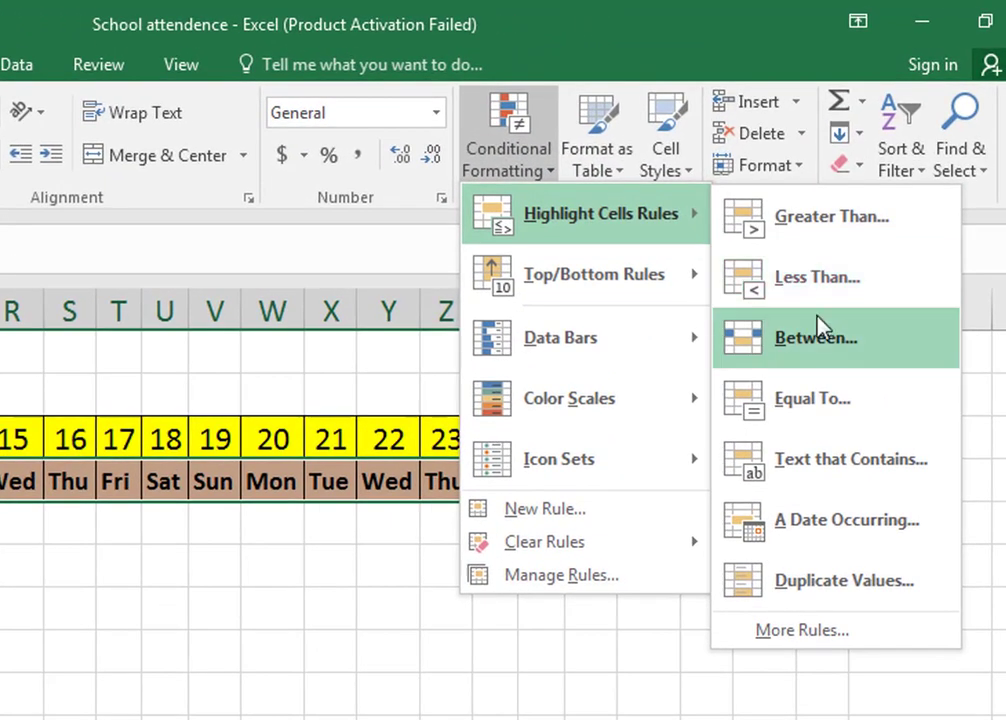
pyautogui.click(843, 425)
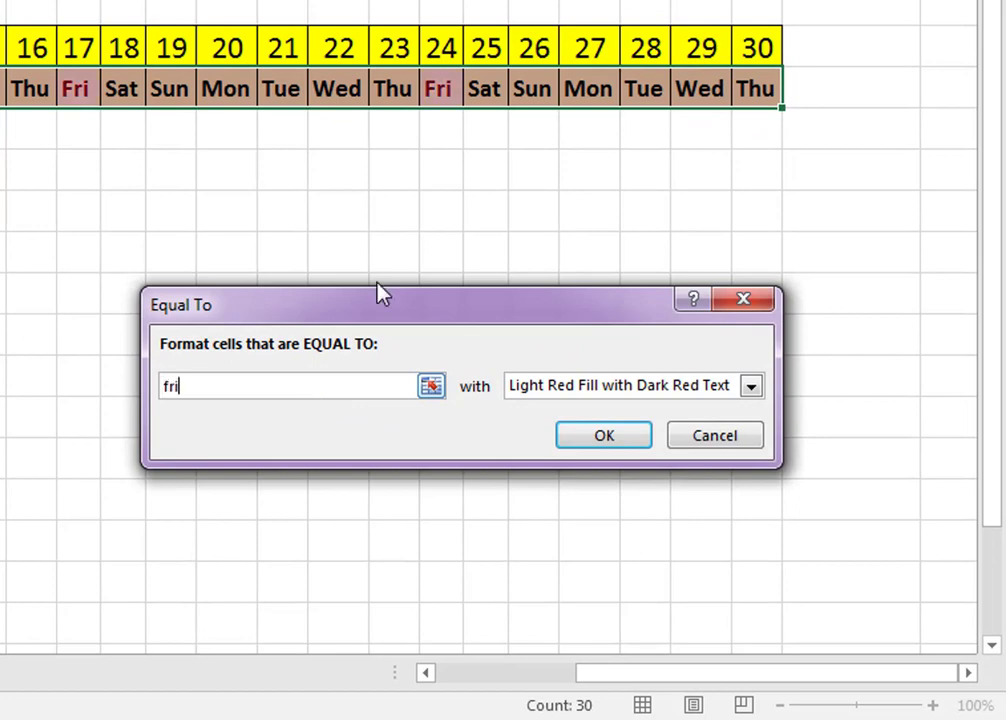
pyautogui.click(582, 388)
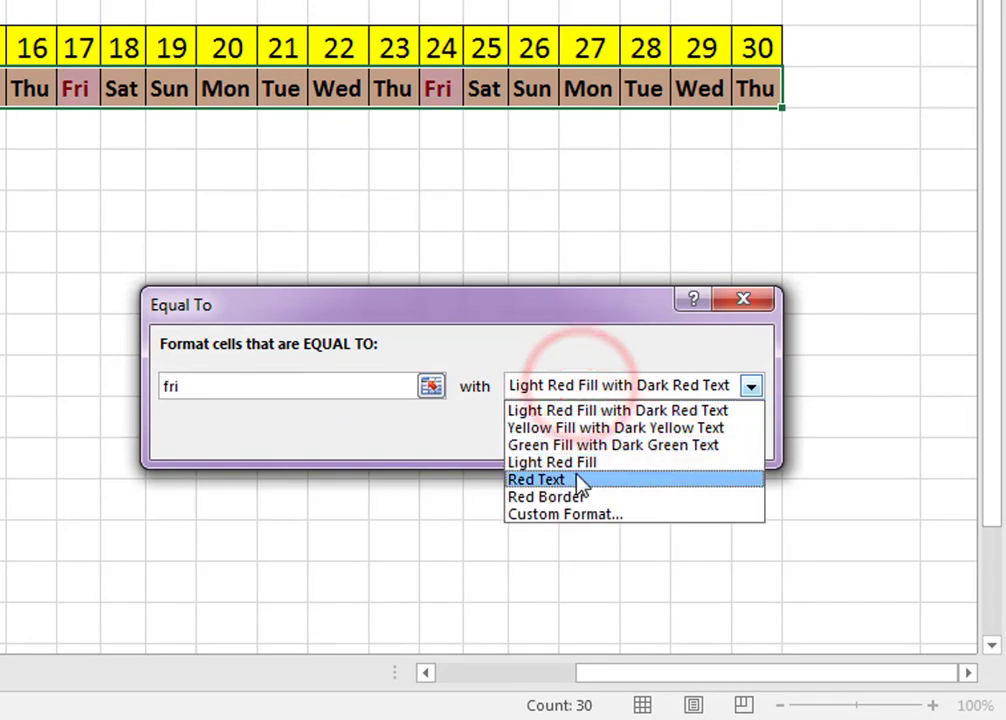
pyautogui.click(580, 481)
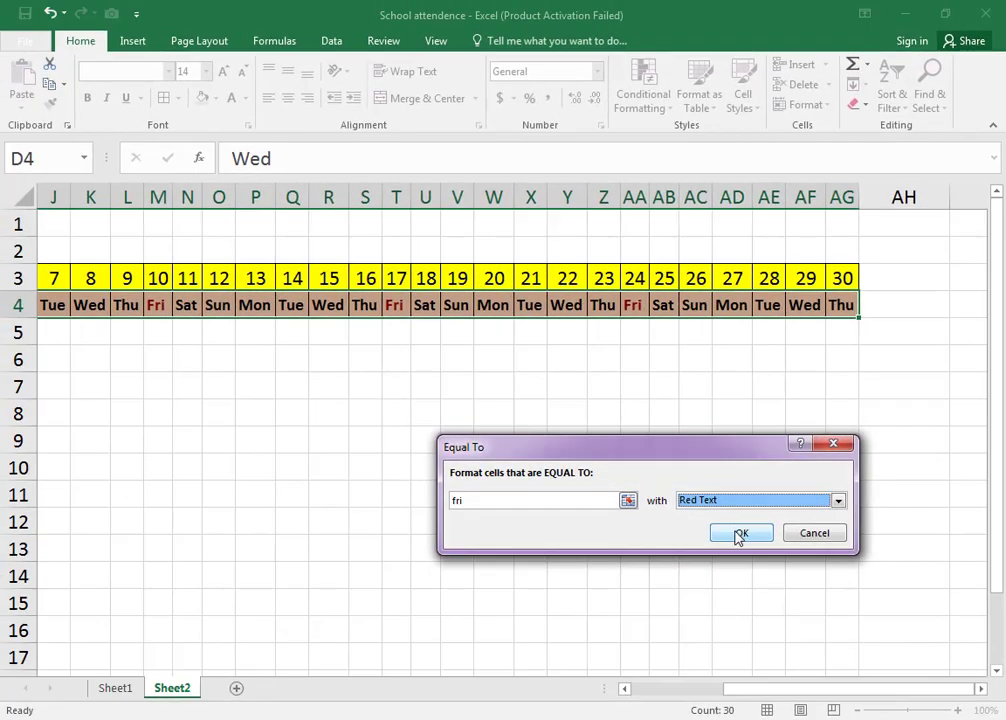
pyautogui.click(734, 532)
pyautogui.click(452, 303)
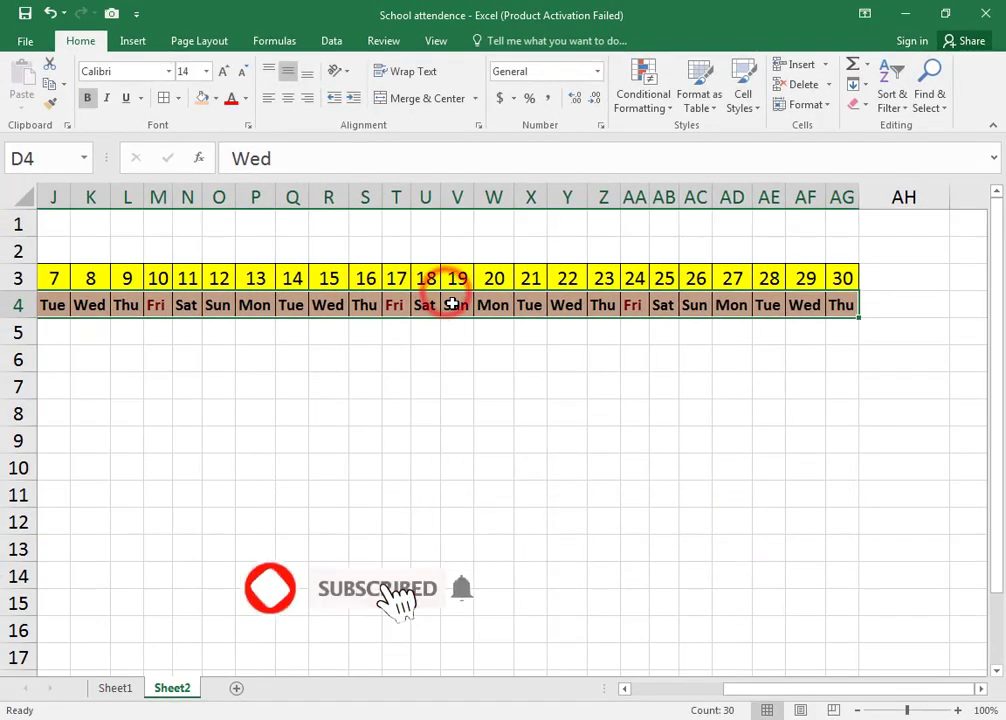
pyautogui.click(525, 347)
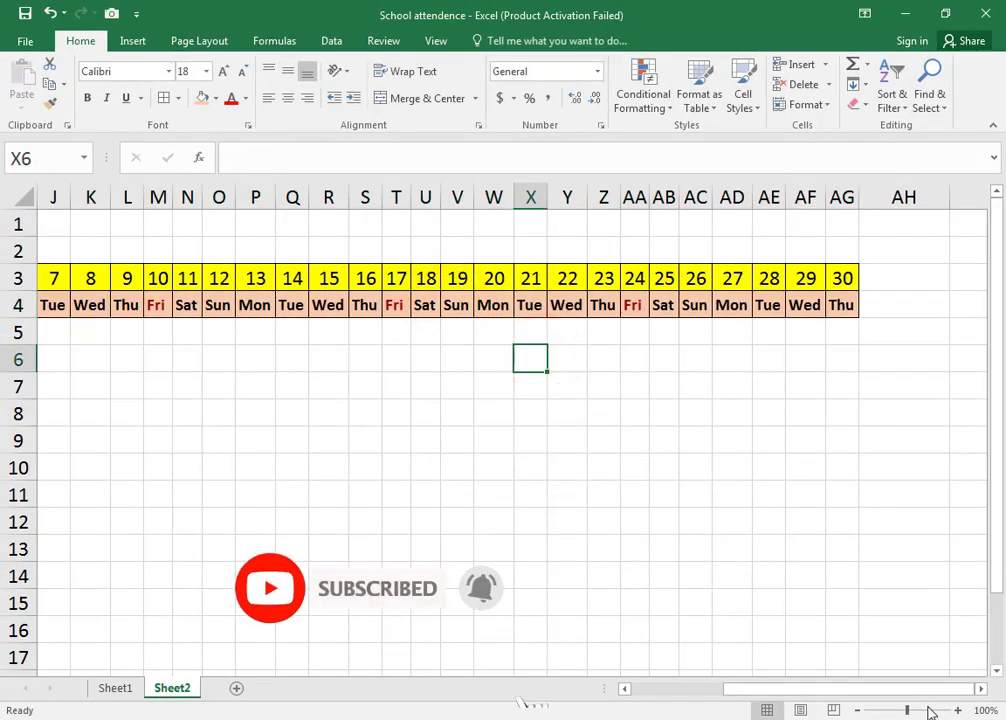
# Step: Fill the first Friday column, F4:F20, with standard red
pyautogui.moveTo(922, 695); pyautogui.dragTo(828, 703)
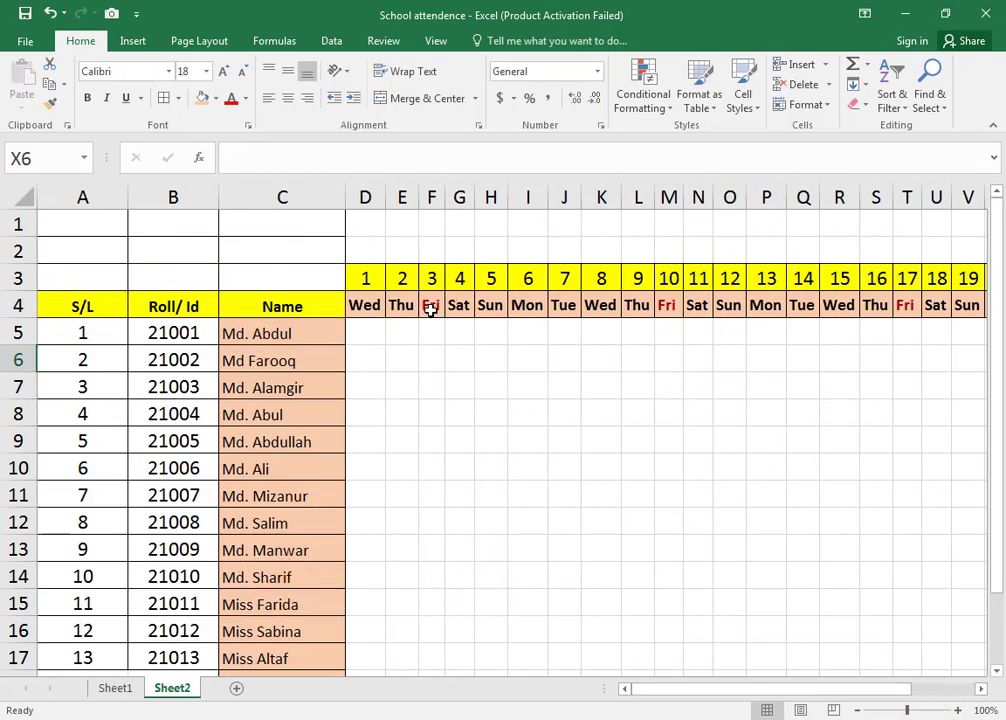
pyautogui.moveTo(436, 306); pyautogui.dragTo(431, 640)
pyautogui.scroll(2, 431, 640)
pyautogui.click(214, 100)
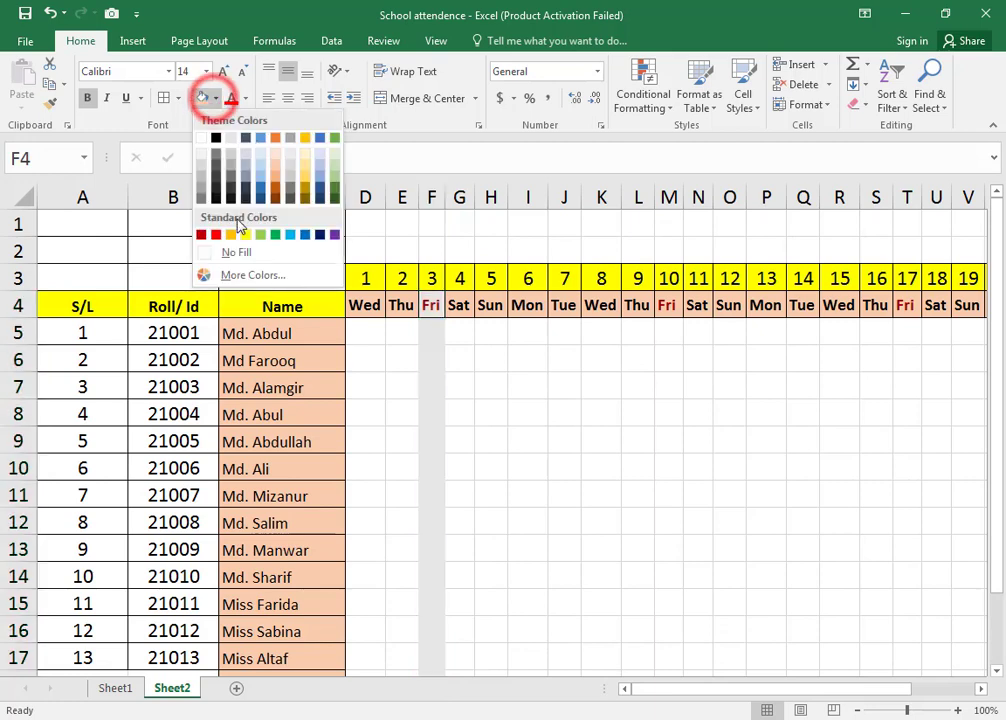
pyautogui.click(215, 236)
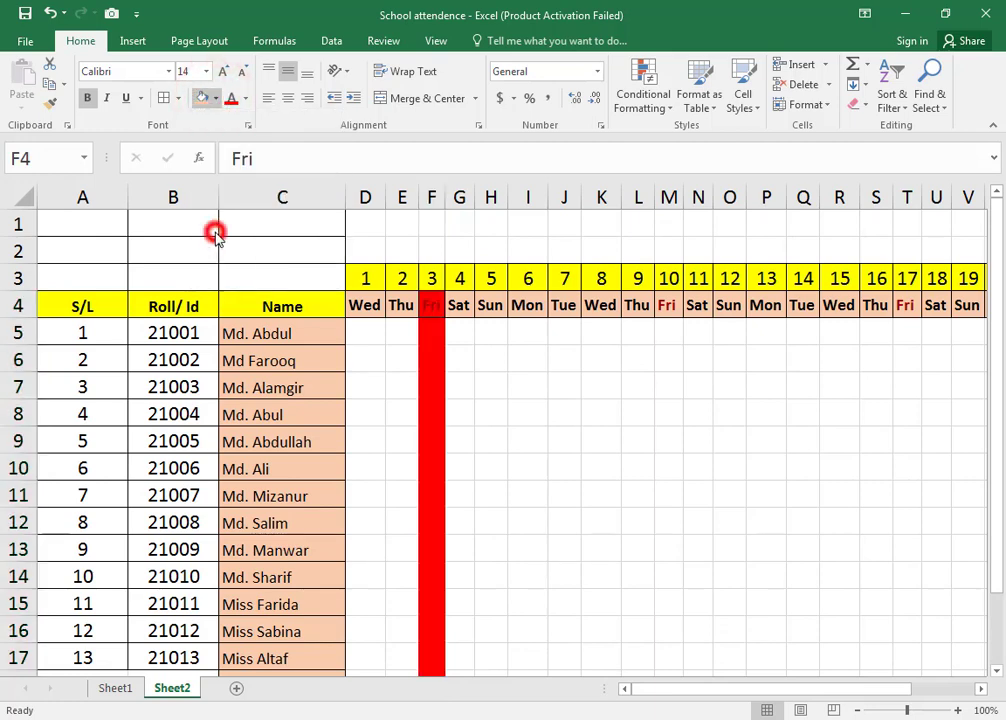
pyautogui.click(603, 390)
# Step: Add all borders to the attendance grid D4:AG20
pyautogui.moveTo(355, 310); pyautogui.dragTo(842, 617)
pyautogui.scroll(2, 928, 550)
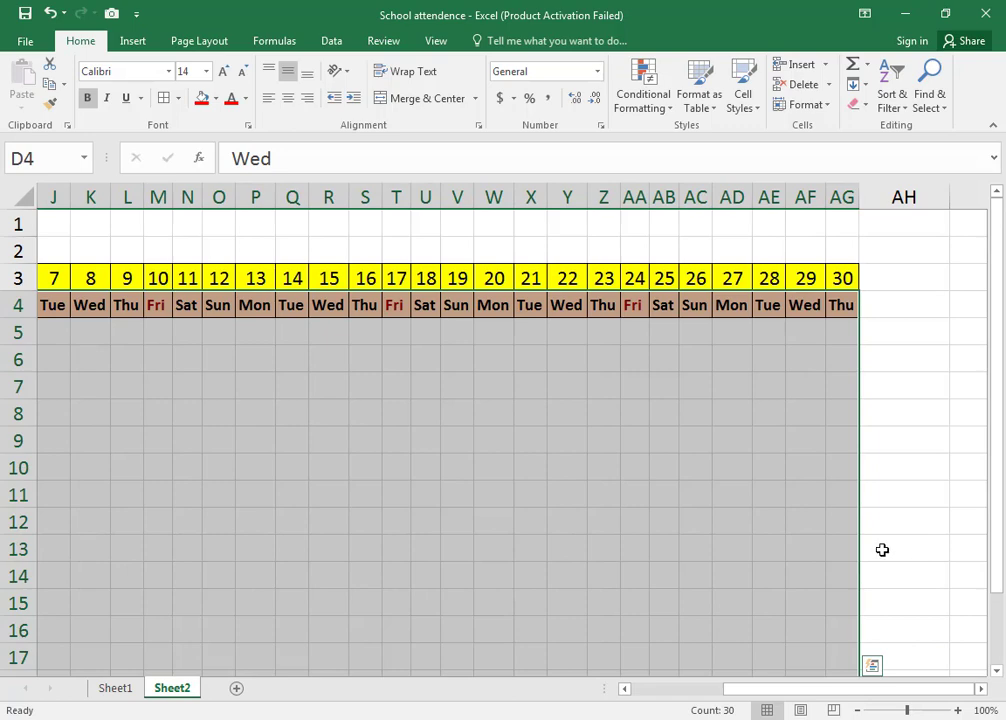
pyautogui.scroll(-3, 904, 467)
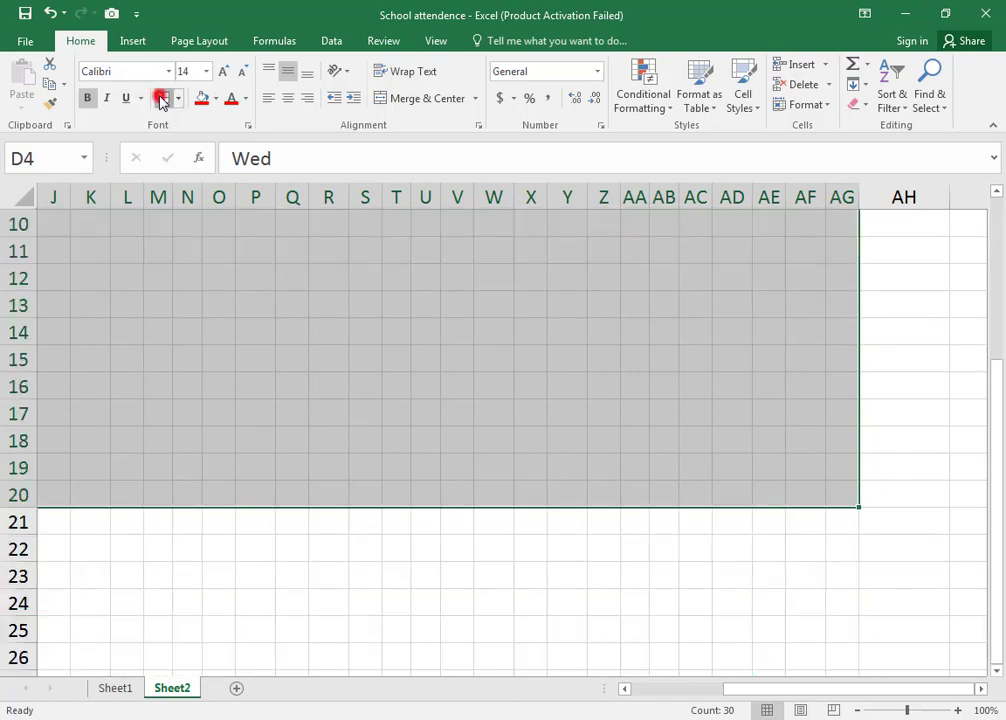
pyautogui.click(160, 100)
pyautogui.click(601, 433)
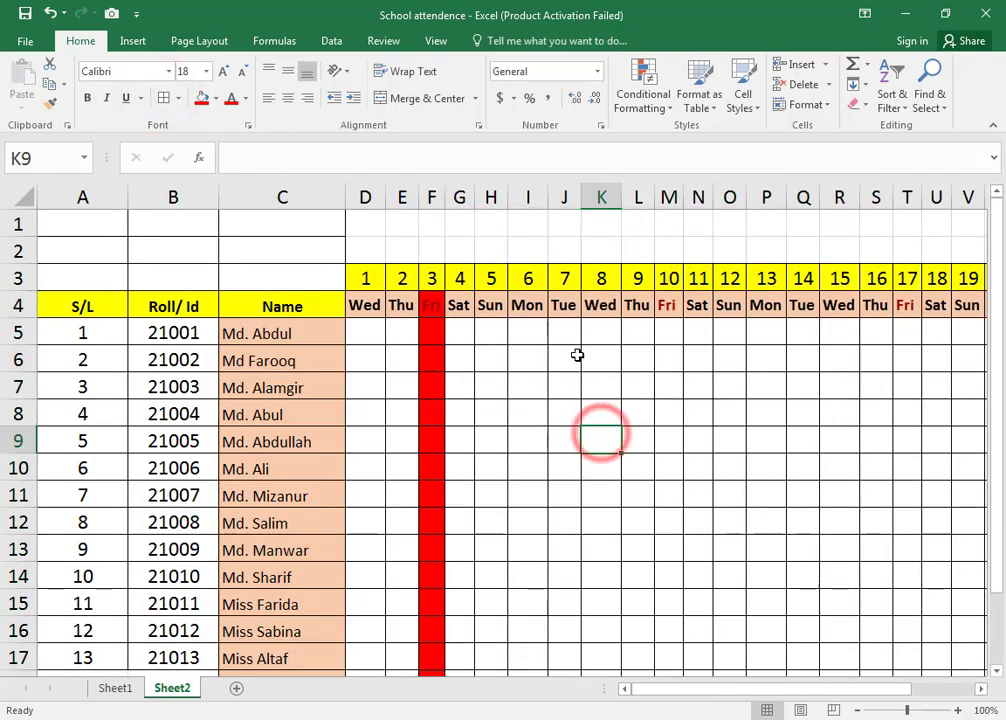
# Step: Fill the remaining Friday columns M4:M20, T4:T20 and AA4:AA20 with red
pyautogui.moveTo(431, 303); pyautogui.dragTo(427, 638)
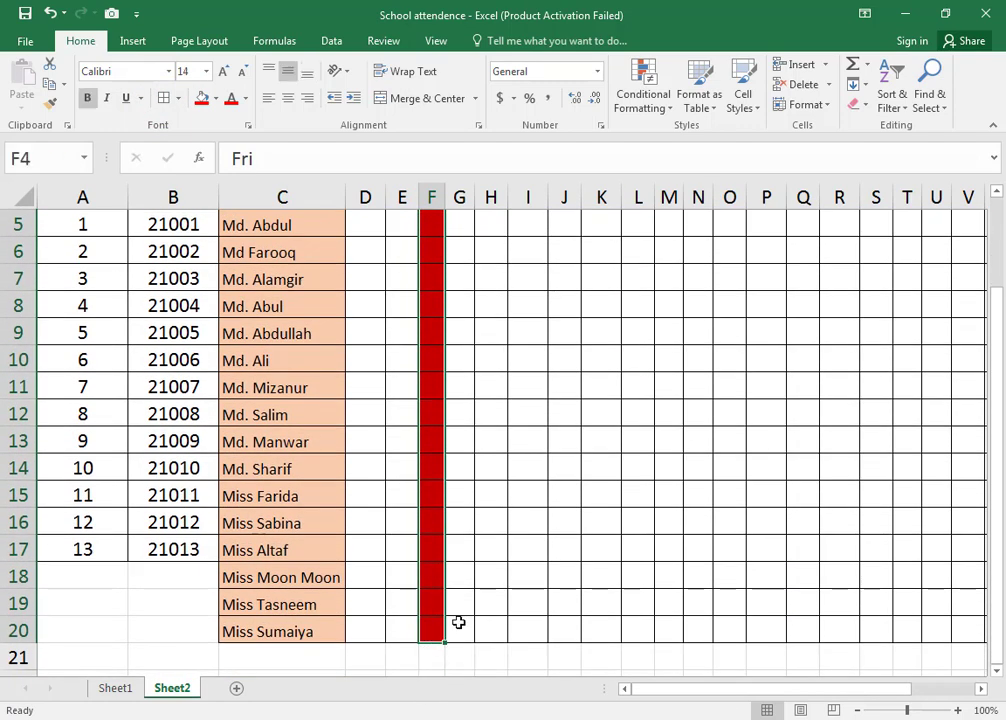
pyautogui.scroll(2, 816, 492)
pyautogui.moveTo(669, 307); pyautogui.dragTo(671, 637)
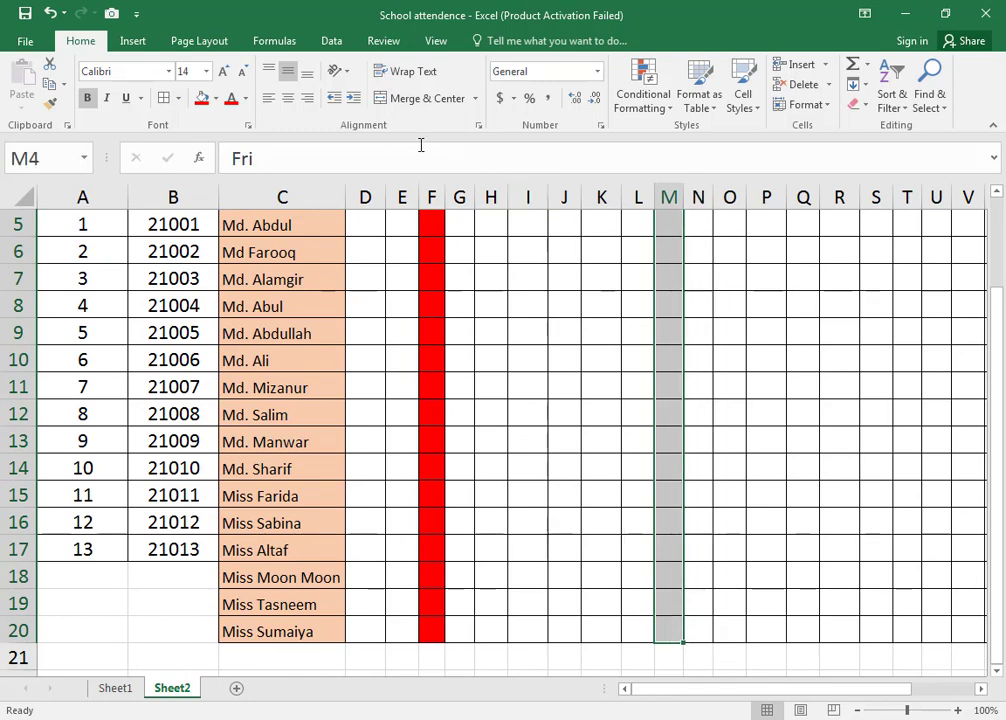
pyautogui.click(204, 98)
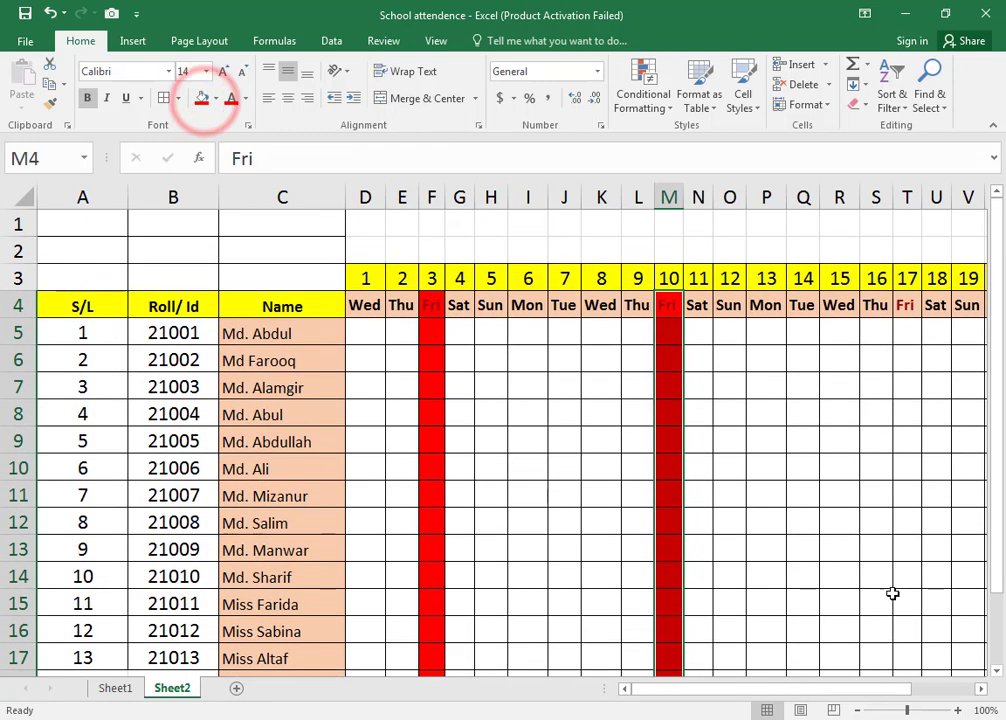
pyautogui.moveTo(907, 311); pyautogui.dragTo(919, 637)
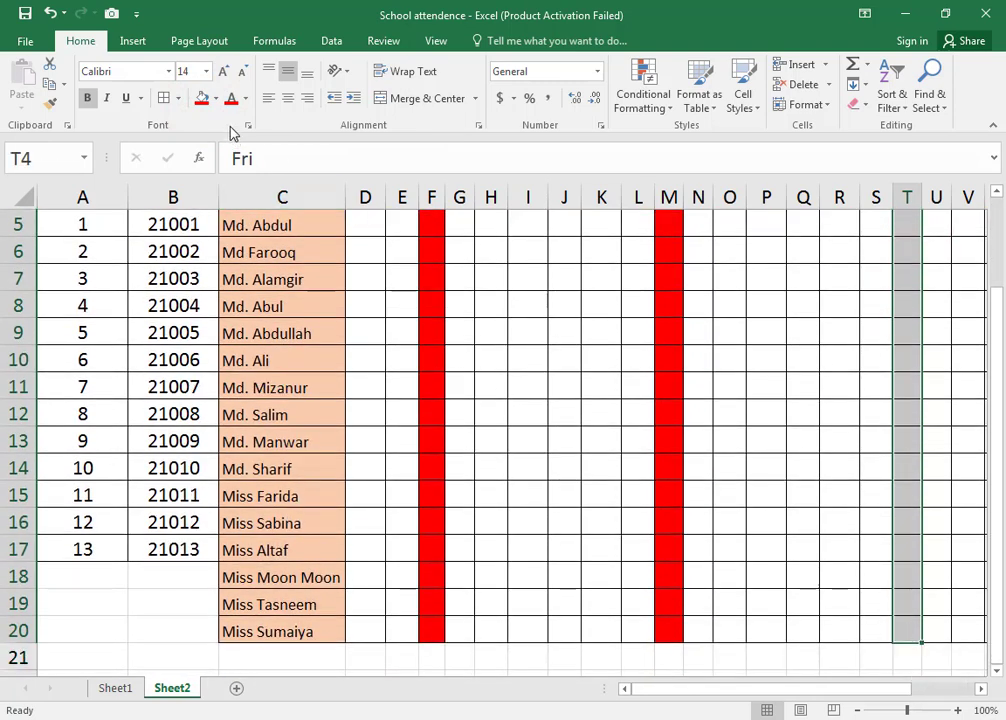
pyautogui.click(205, 100)
pyautogui.moveTo(797, 688); pyautogui.dragTo(860, 703)
pyautogui.moveTo(737, 310); pyautogui.dragTo(743, 642)
pyautogui.click(202, 99)
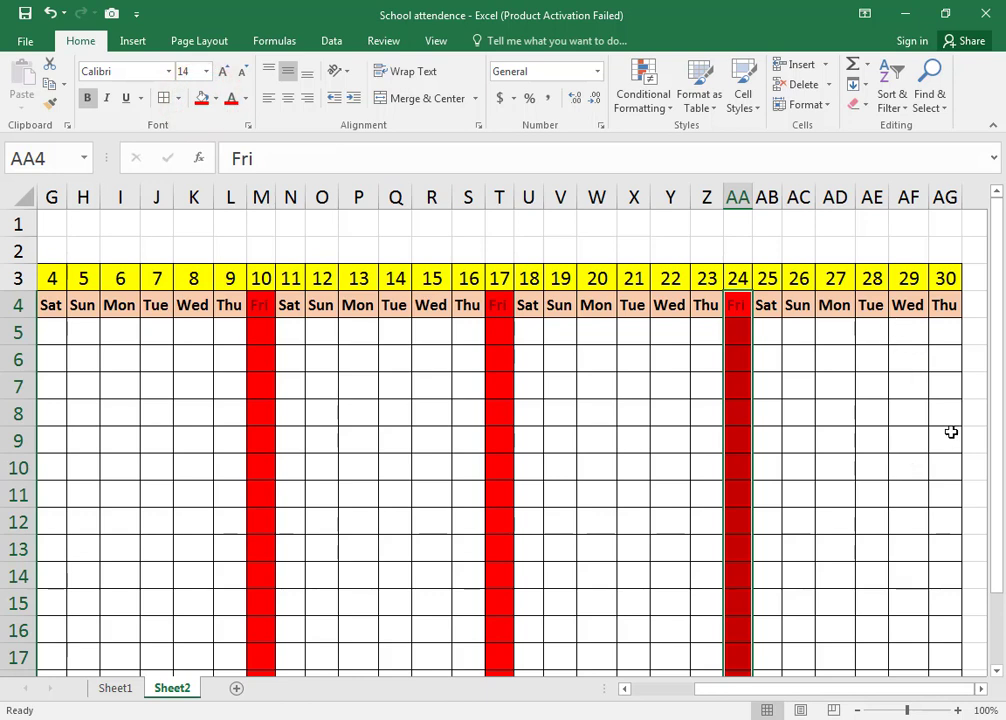
pyautogui.click(938, 509)
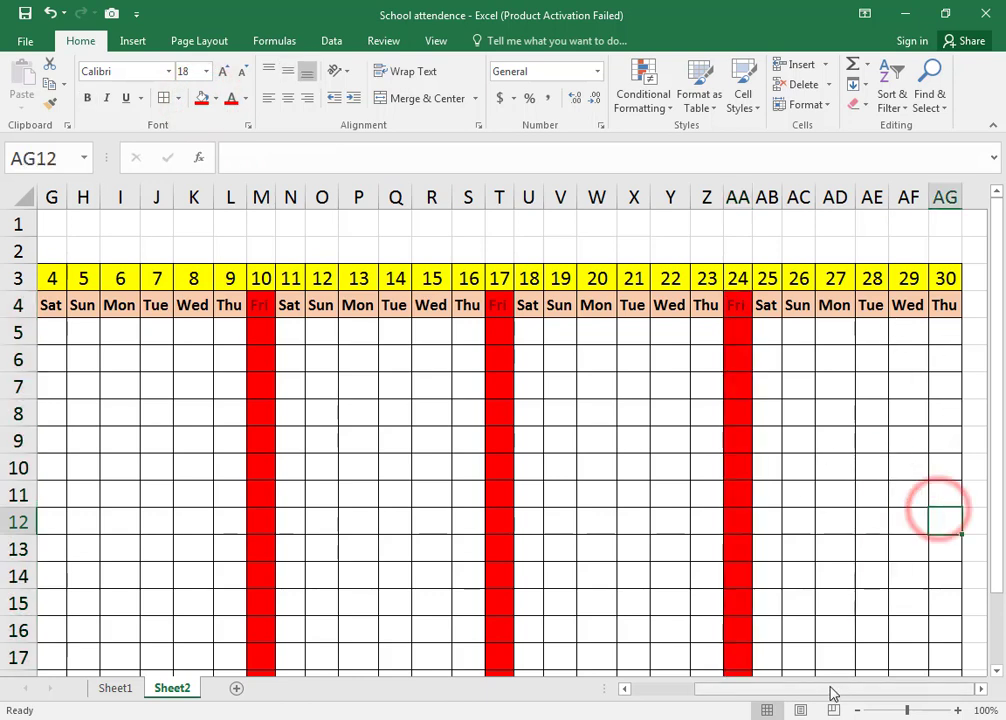
pyautogui.moveTo(831, 688); pyautogui.dragTo(702, 686)
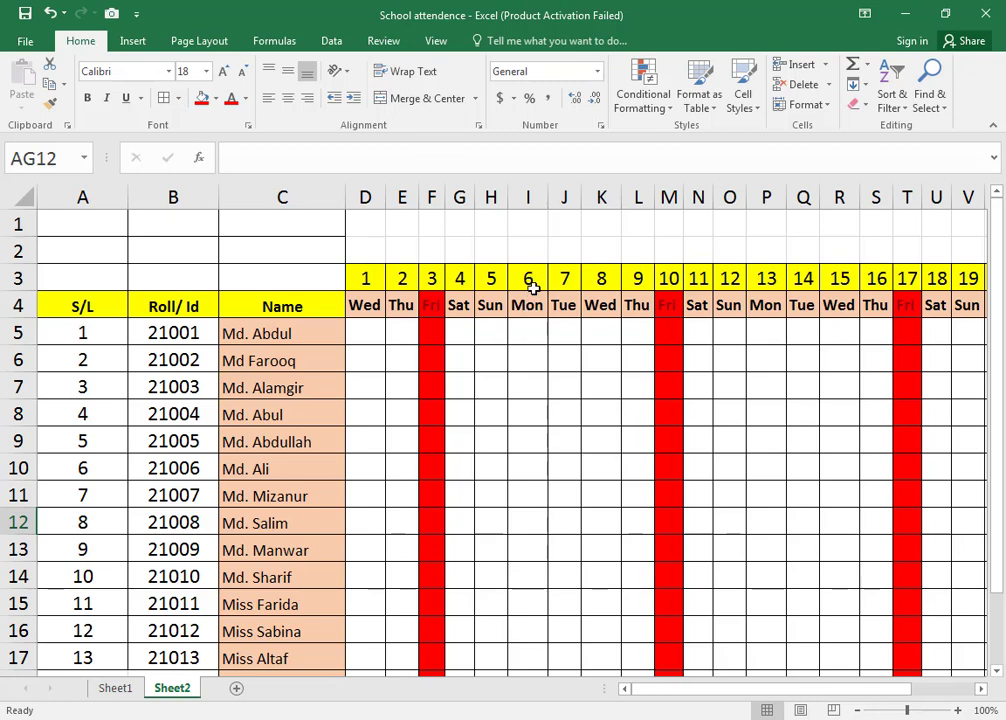
pyautogui.moveTo(533, 304); pyautogui.dragTo(525, 552)
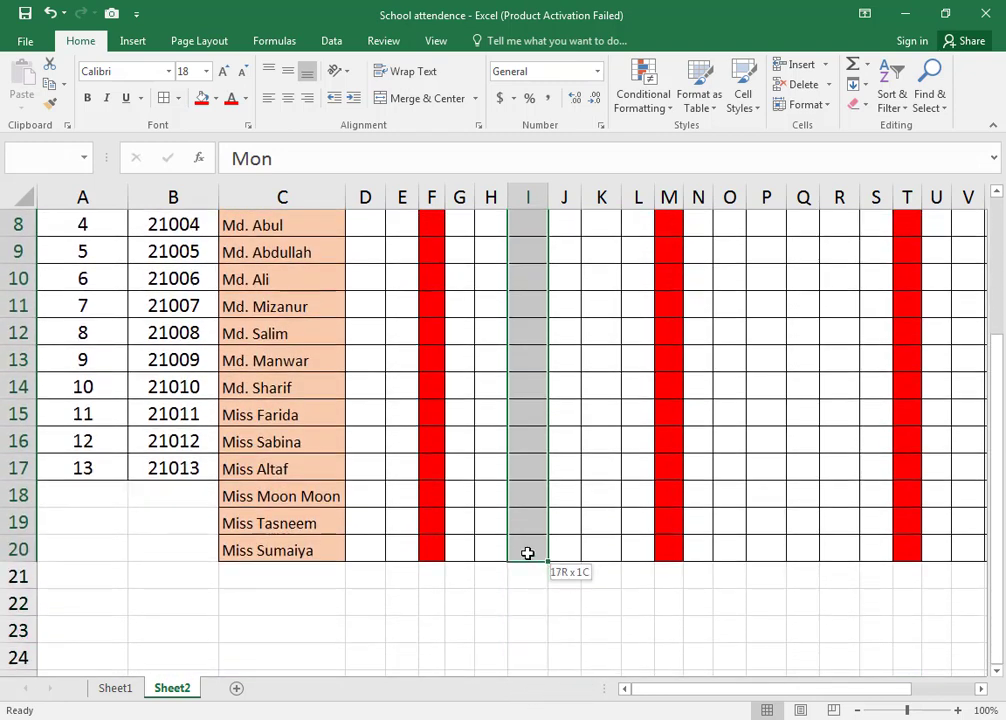
pyautogui.scroll(3, 559, 460)
pyautogui.click(651, 450)
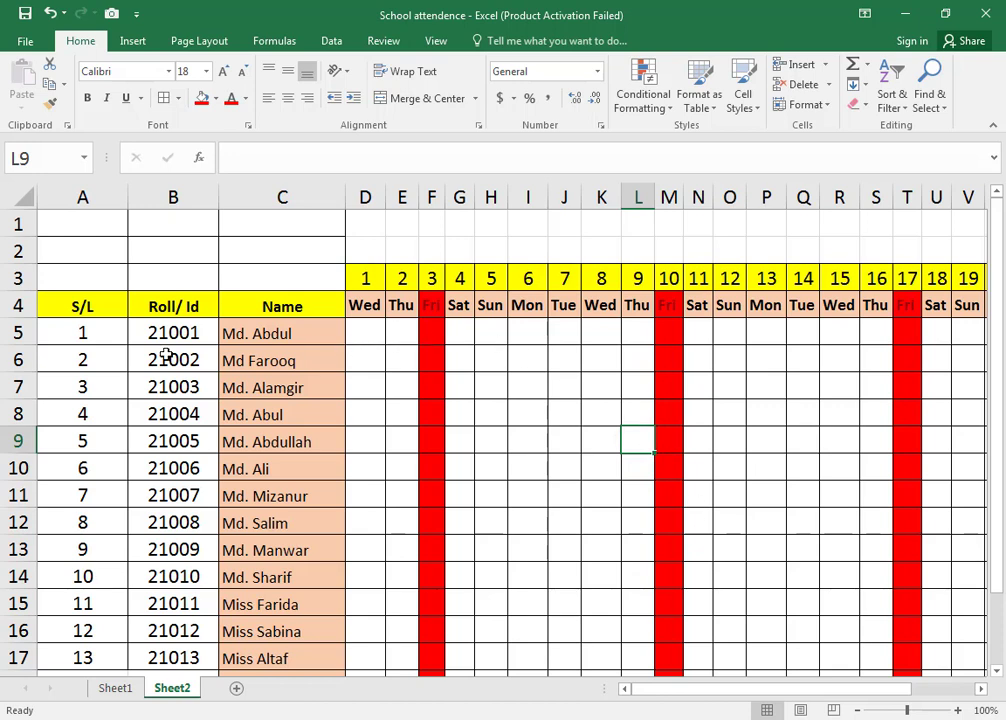
pyautogui.click(365, 334)
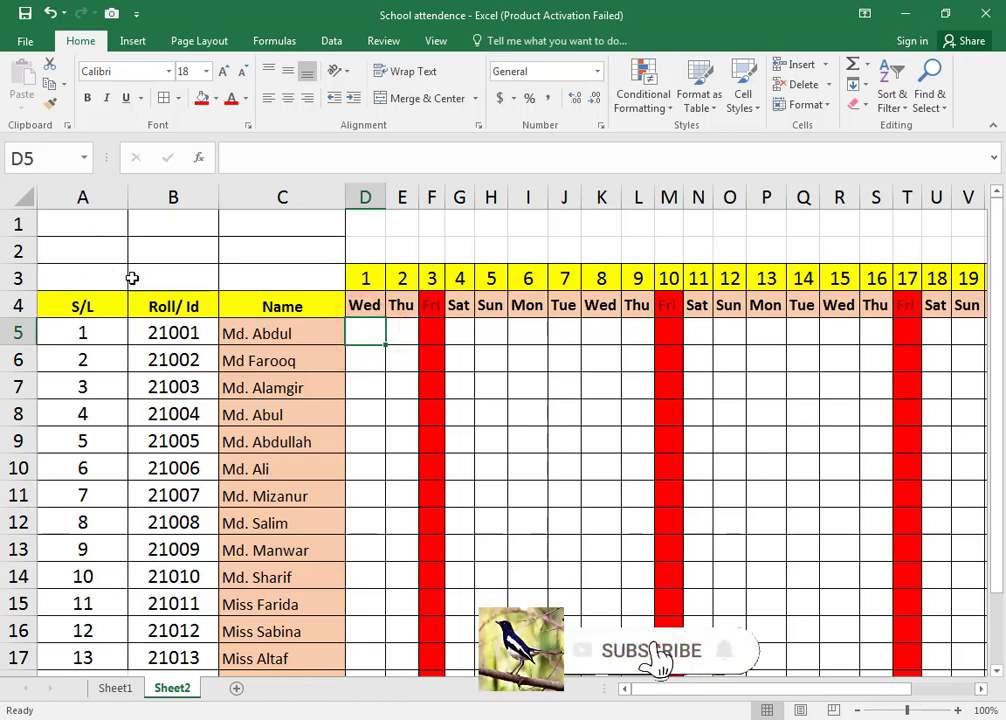
# Step: Merge and center the header cells A1:C1, A2:C2 and A3:C3 as three separate rows
pyautogui.moveTo(92, 225); pyautogui.dragTo(305, 227)
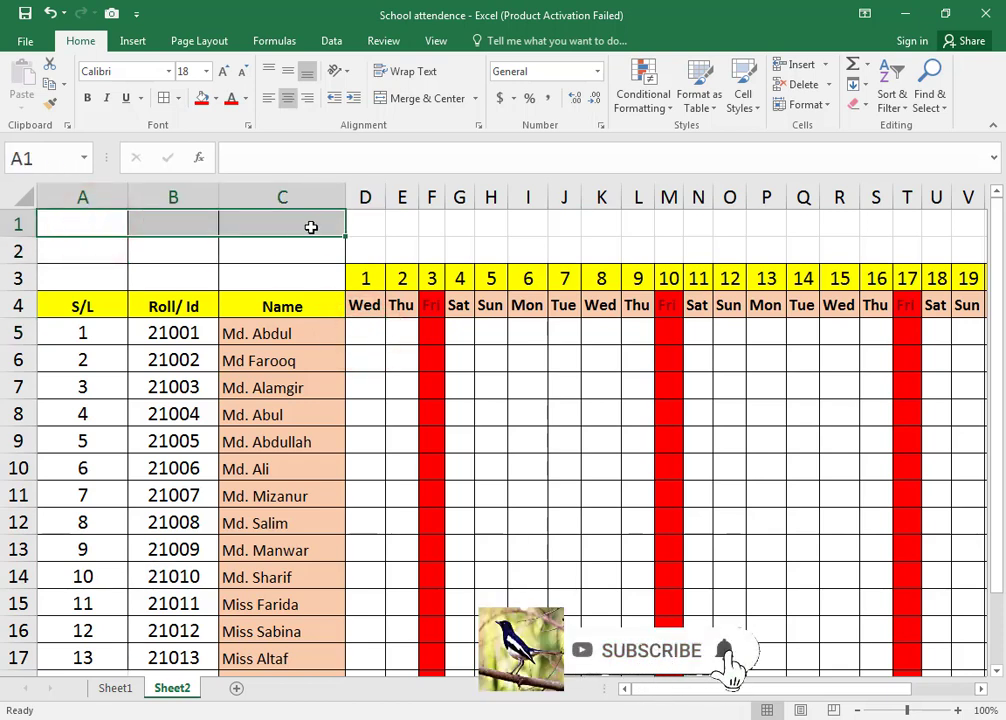
pyautogui.click(420, 100)
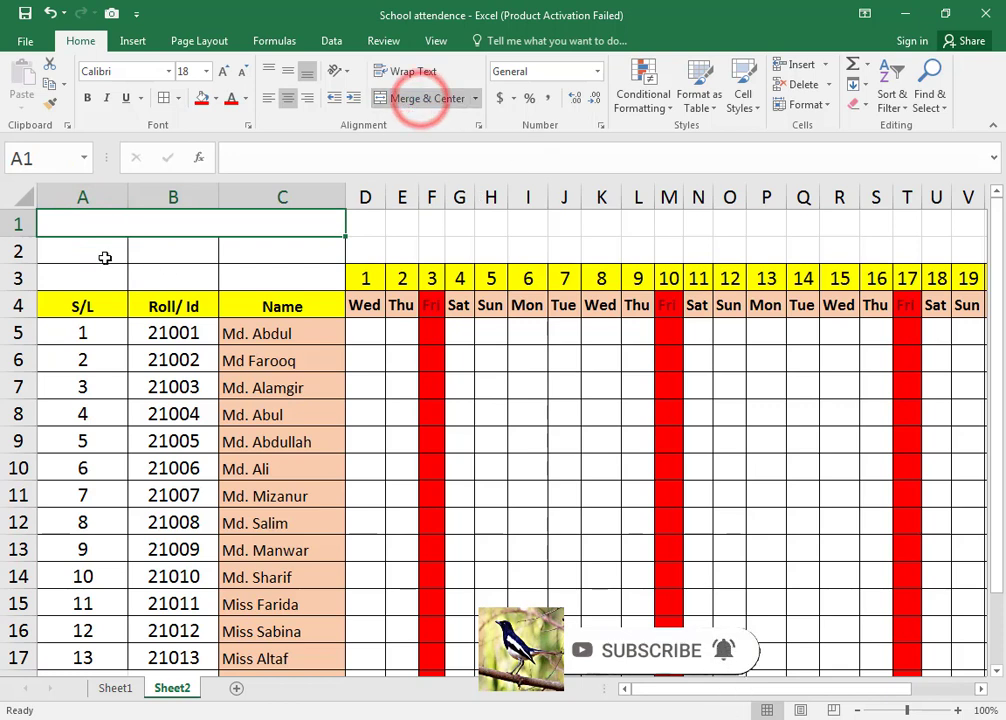
pyautogui.moveTo(101, 251); pyautogui.dragTo(290, 249)
pyautogui.click(436, 100)
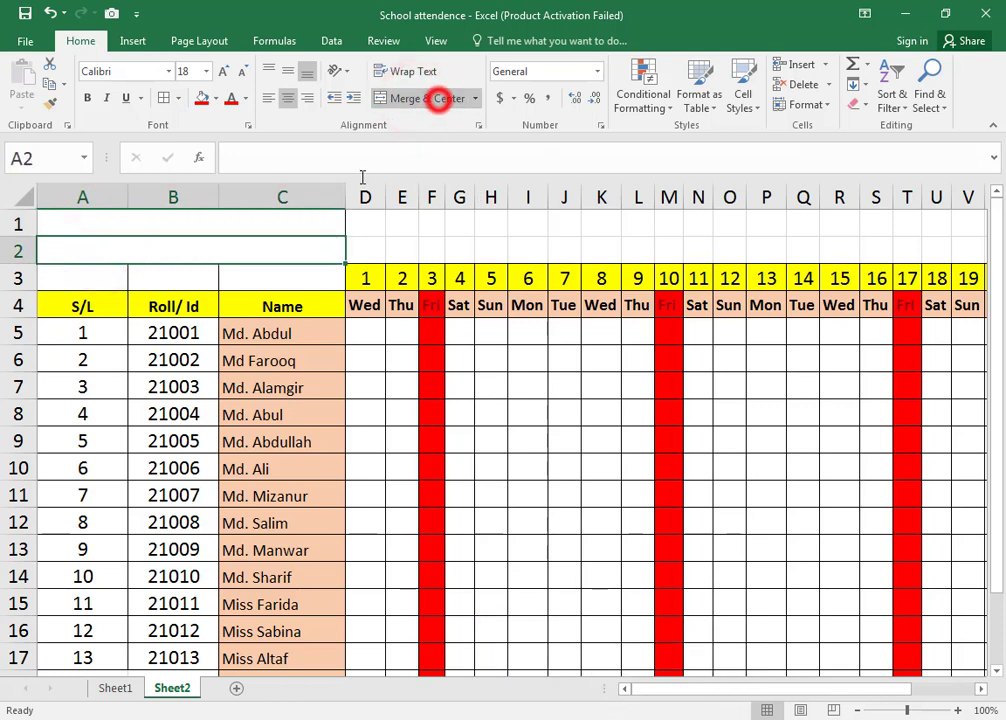
pyautogui.moveTo(99, 278); pyautogui.dragTo(303, 276)
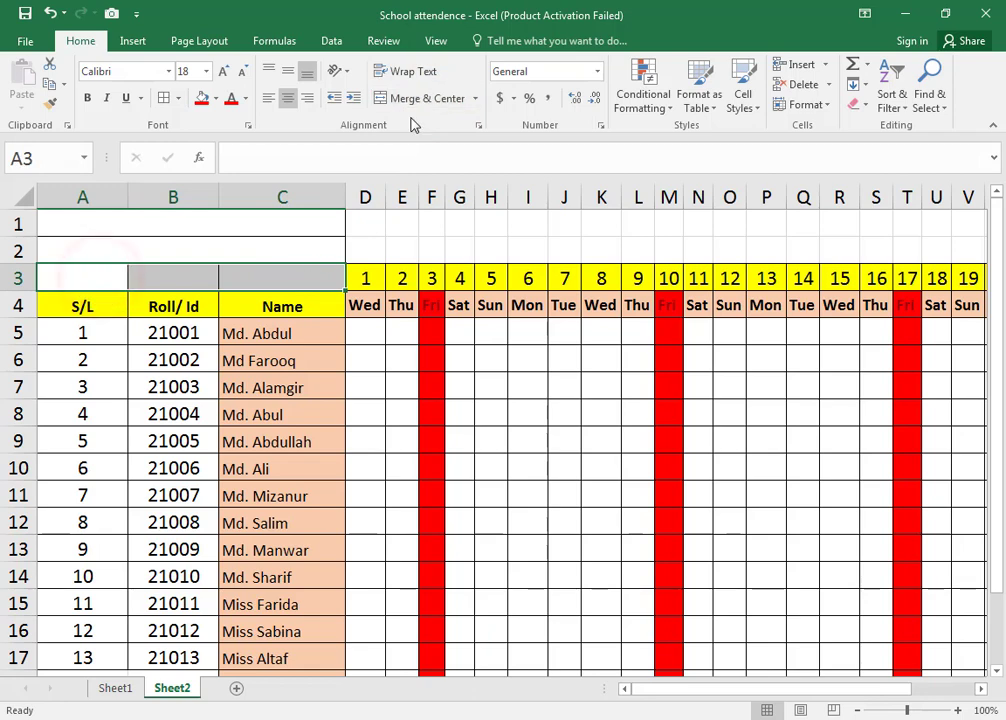
pyautogui.click(427, 97)
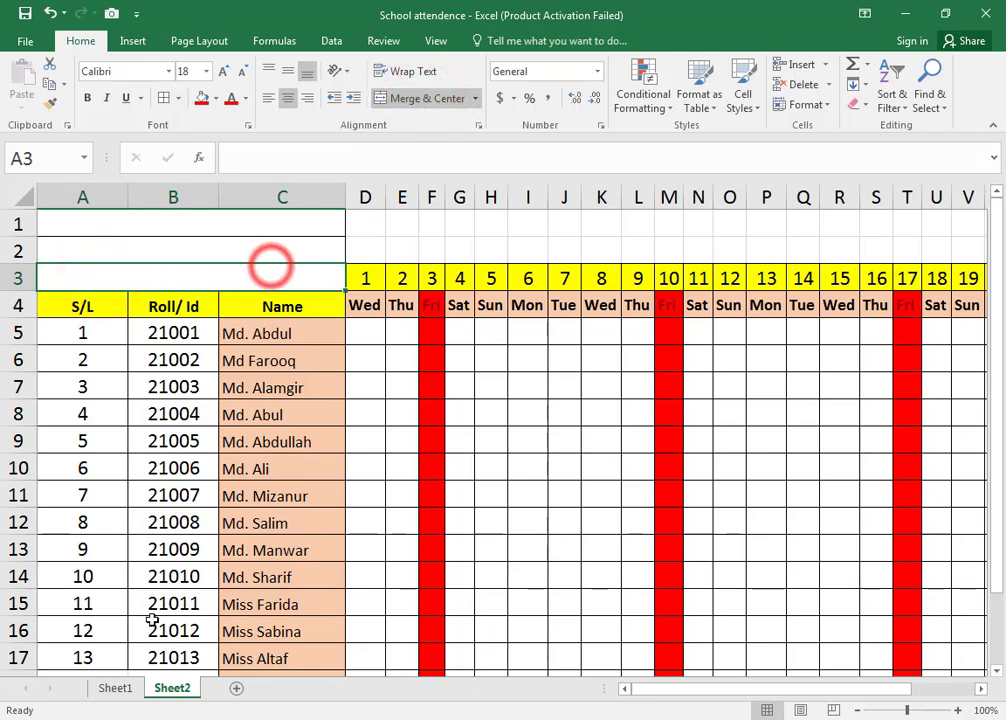
# Step: Copy the Course Teacher, Department and Name of Classes header cells A1:C3 from Sheet1 to A1 on Sheet2
pyautogui.click(113, 689)
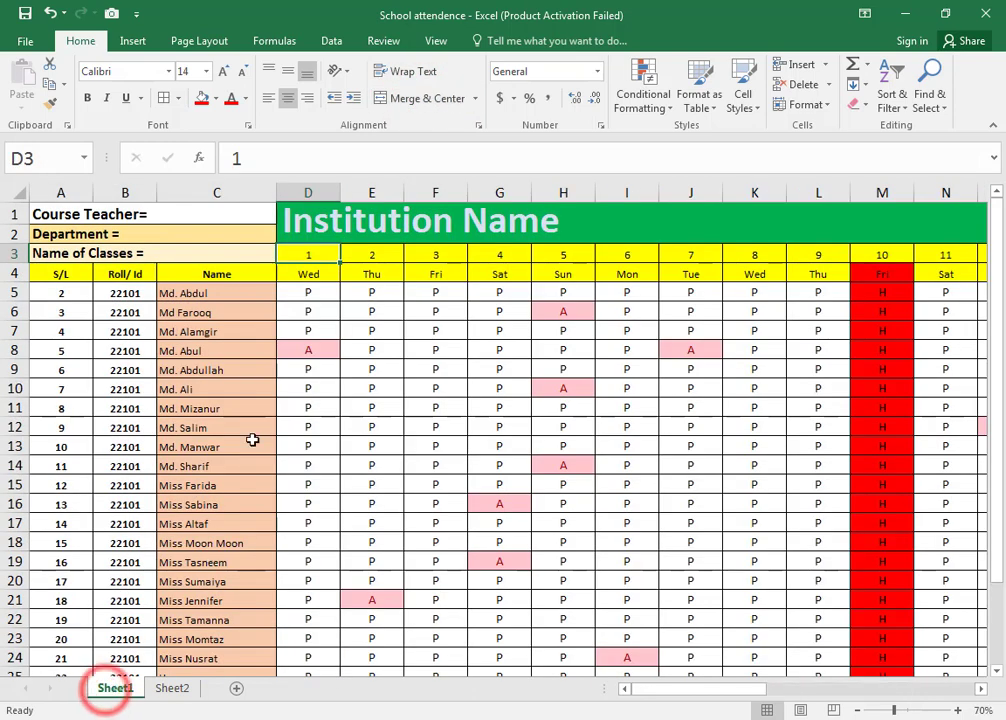
pyautogui.click(187, 214)
pyautogui.moveTo(187, 214); pyautogui.dragTo(188, 251)
pyautogui.hotkey('ctrl', 'c')
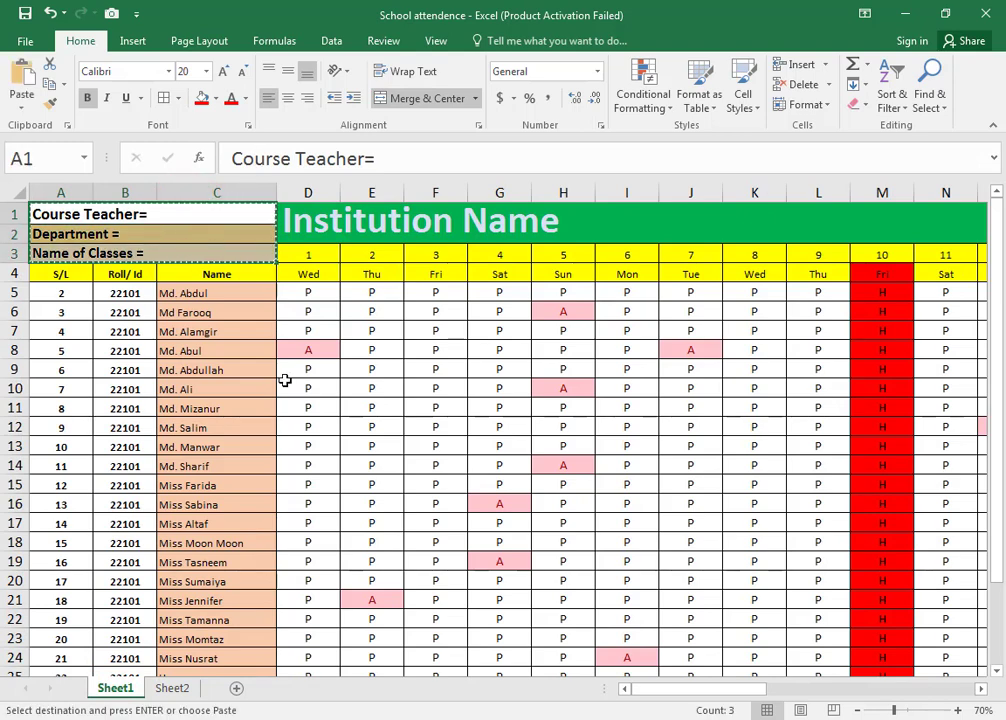
pyautogui.click(165, 688)
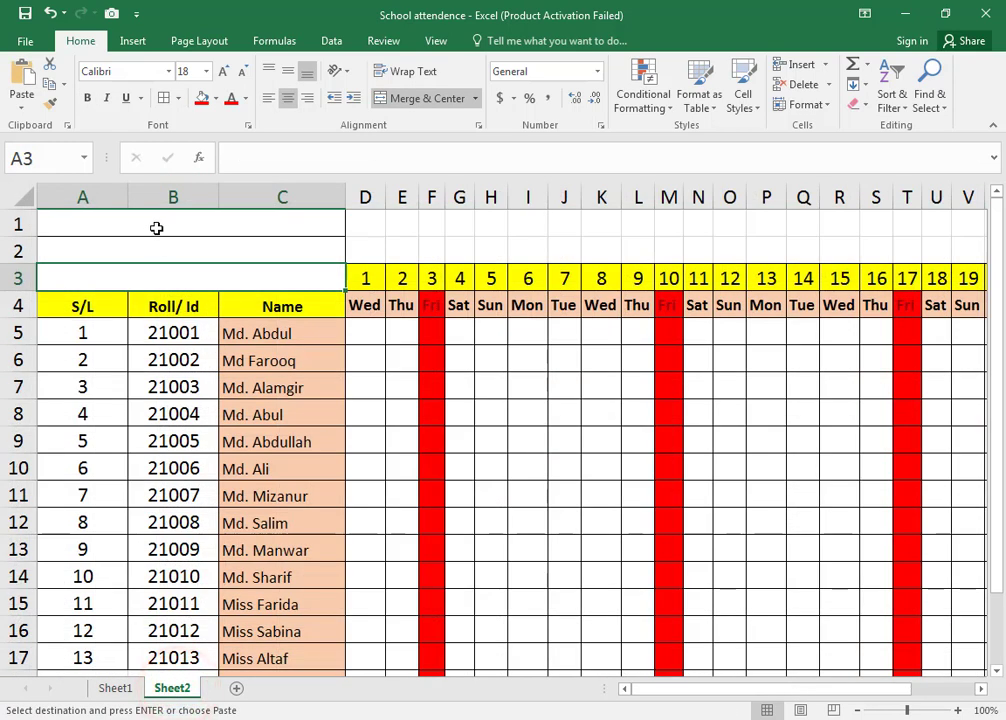
pyautogui.click(153, 227)
pyautogui.hotkey('ctrl', 'v')
pyautogui.click(268, 235)
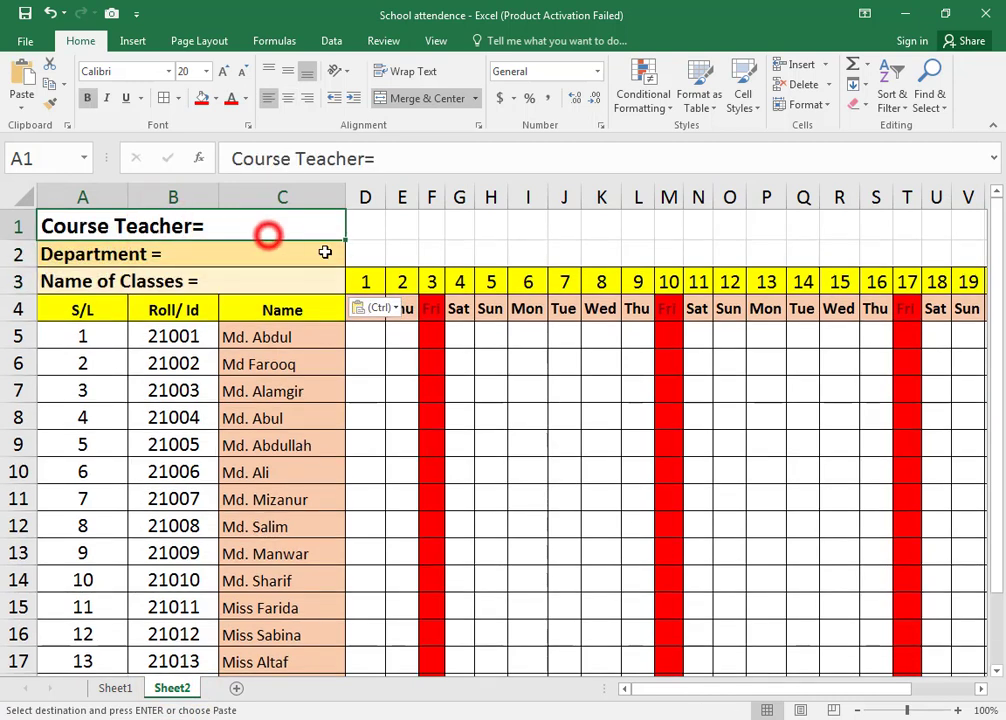
pyautogui.click(312, 227)
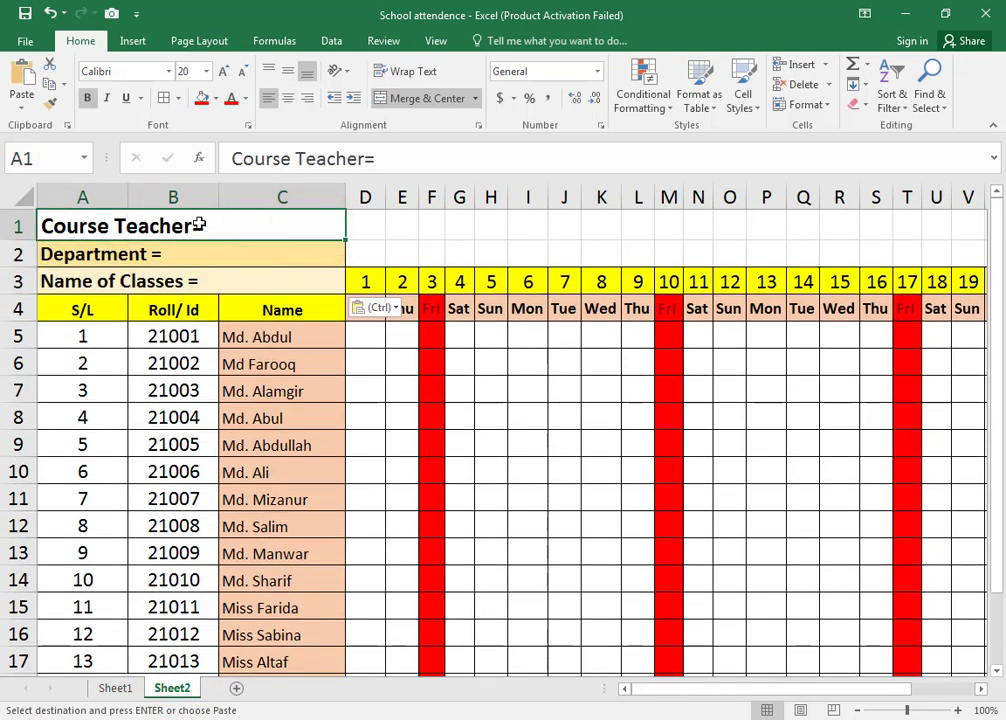
pyautogui.doubleClick(290, 233)
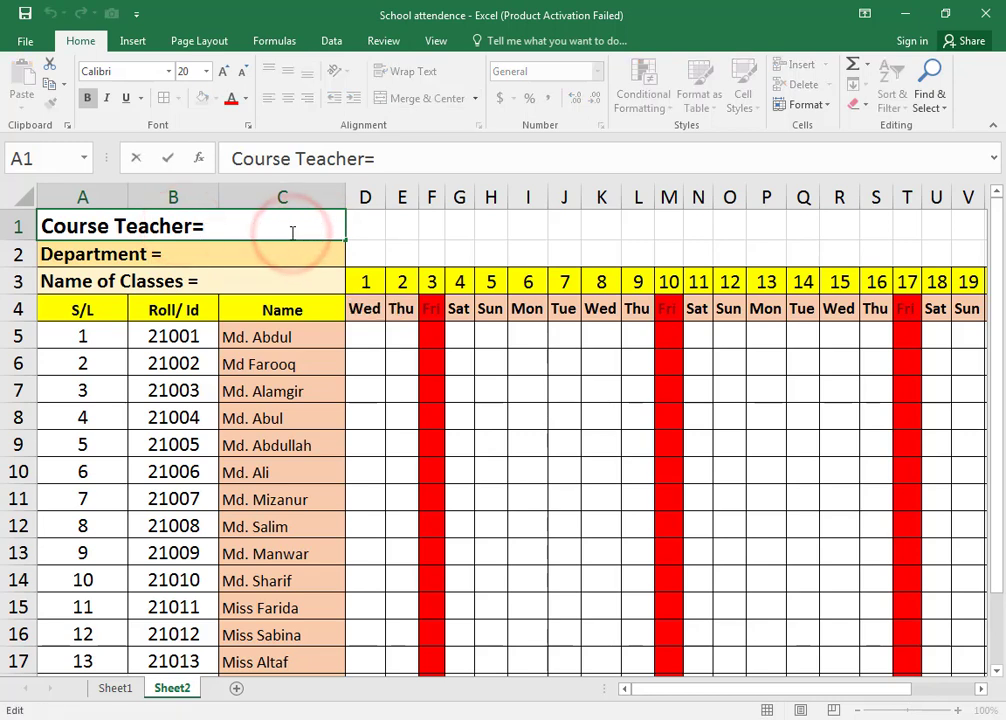
pyautogui.click(244, 252)
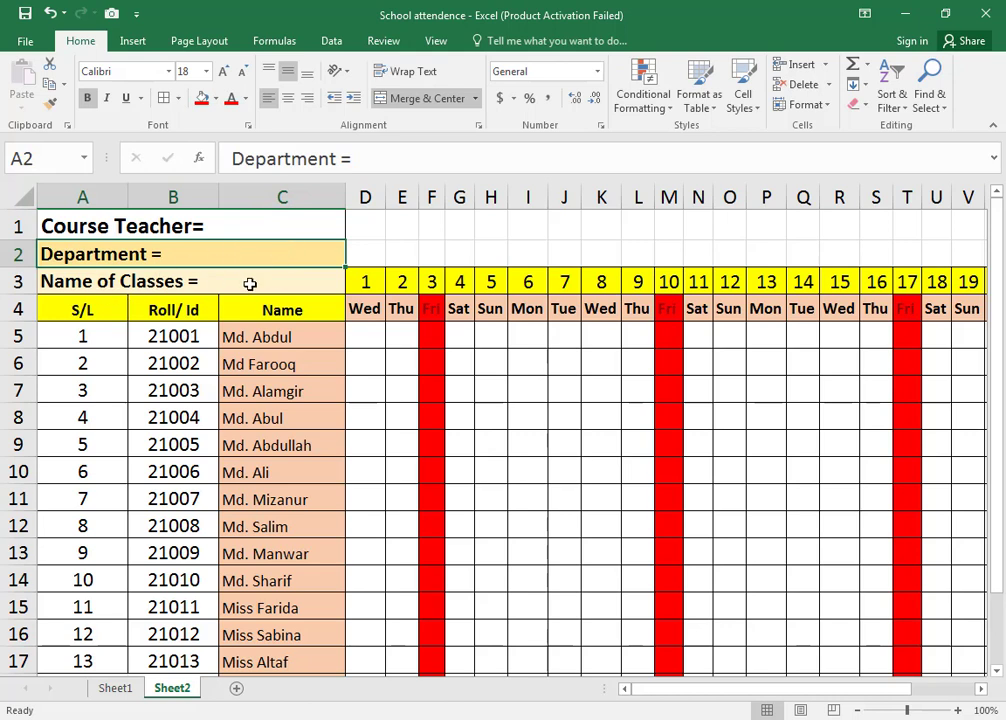
pyautogui.click(250, 283)
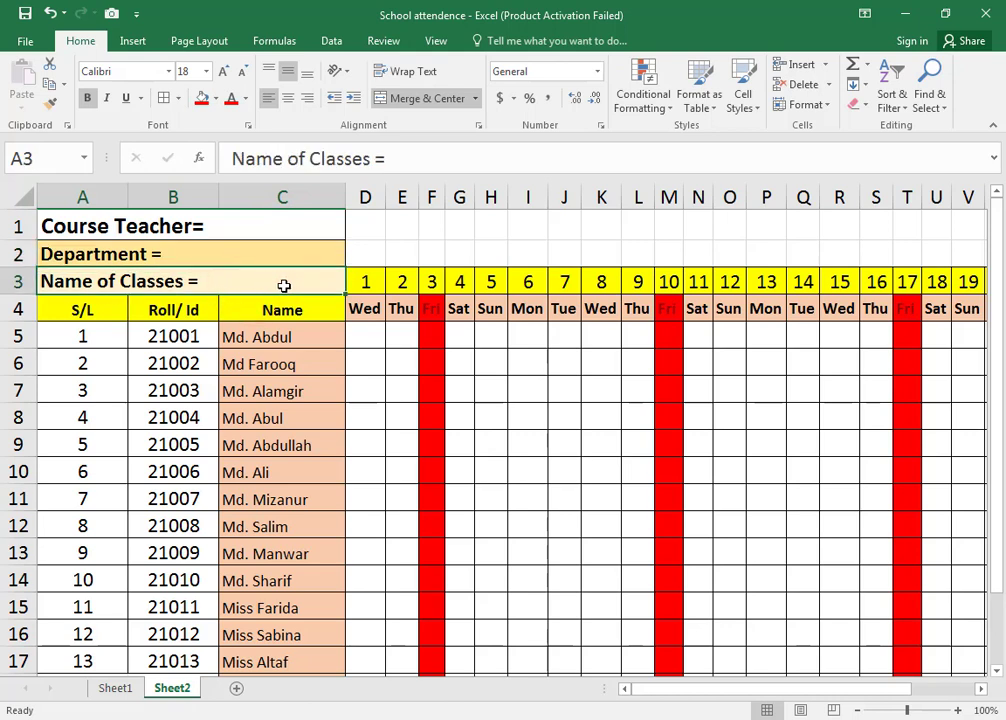
pyautogui.doubleClick(287, 286)
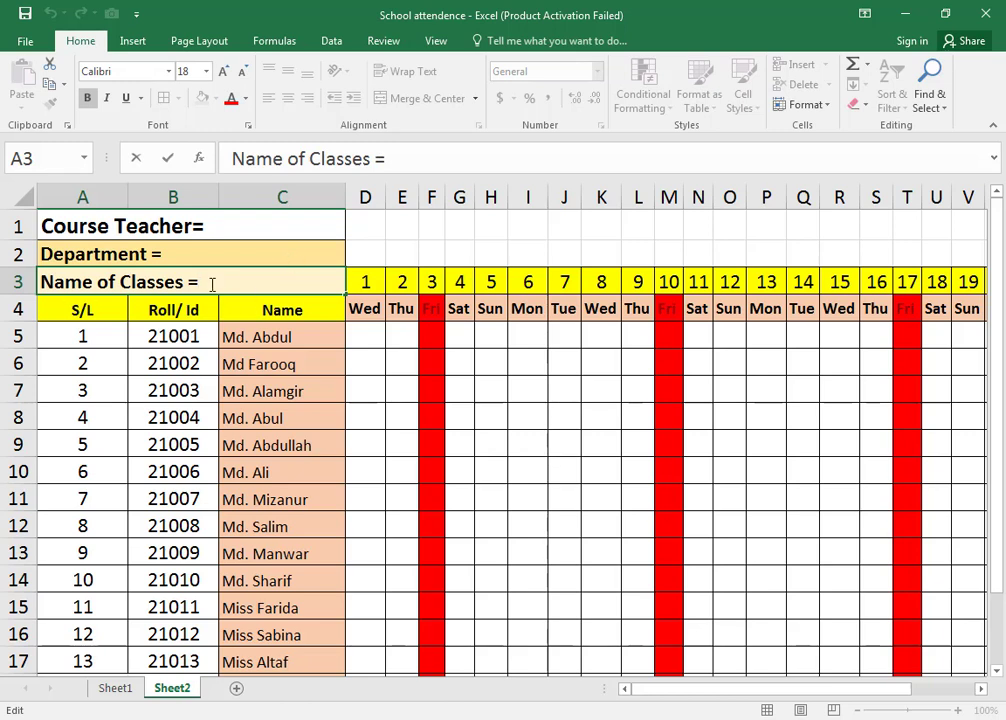
pyautogui.click(298, 313)
# Step: Merge and center the title area D1:AG2 above the date columns
pyautogui.moveTo(366, 222); pyautogui.dragTo(856, 251)
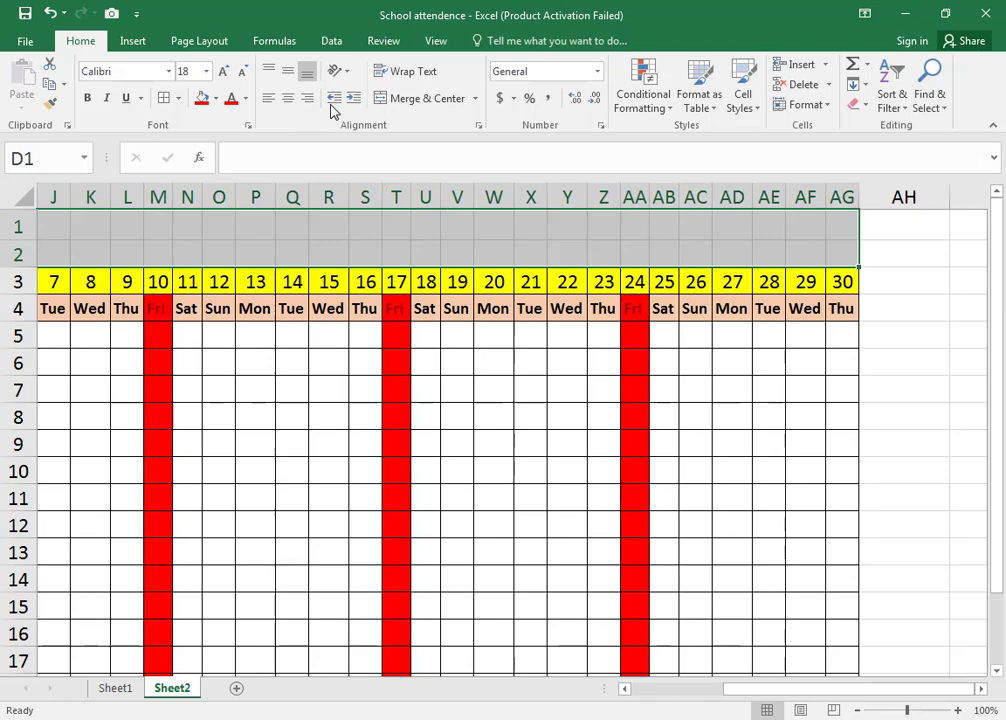
pyautogui.click(405, 100)
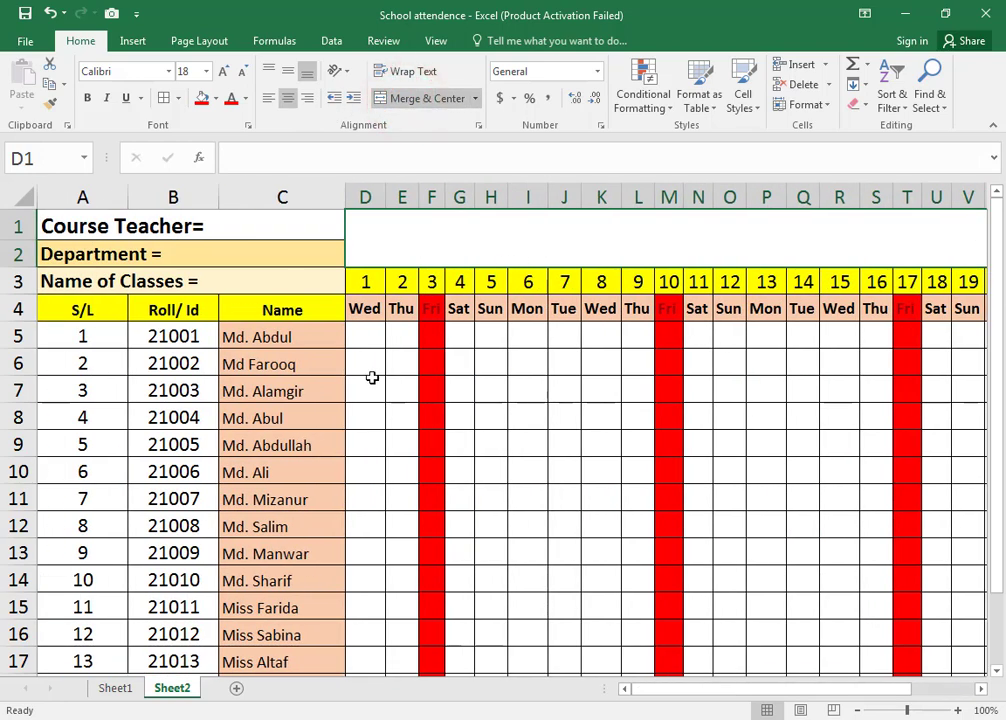
pyautogui.click(107, 689)
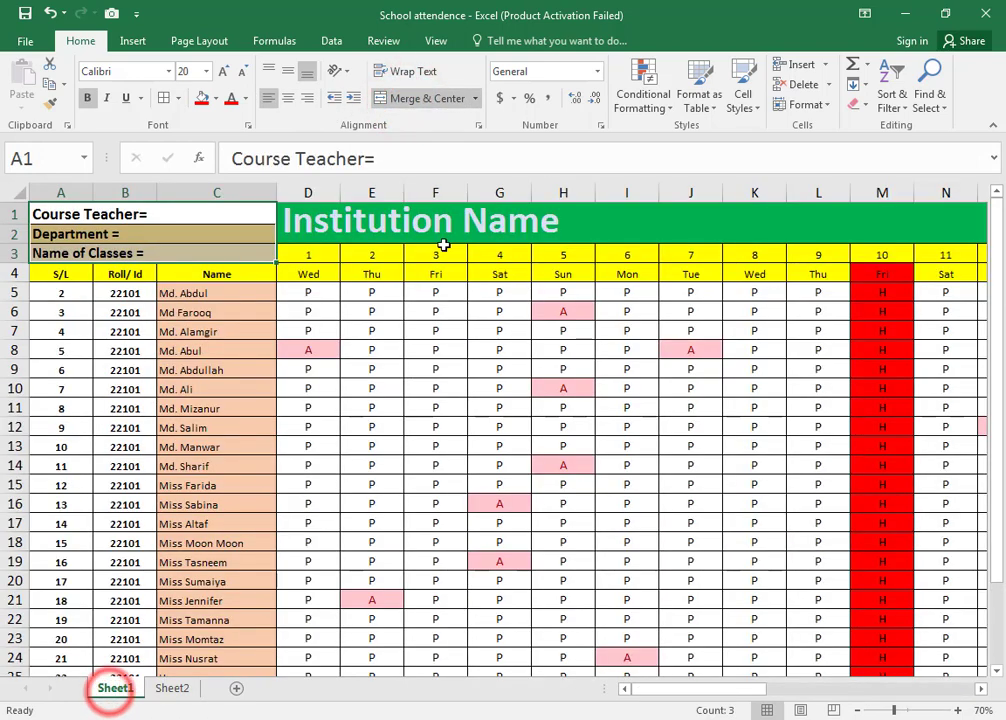
pyautogui.click(395, 226)
pyautogui.hotkey('ctrl', 'c')
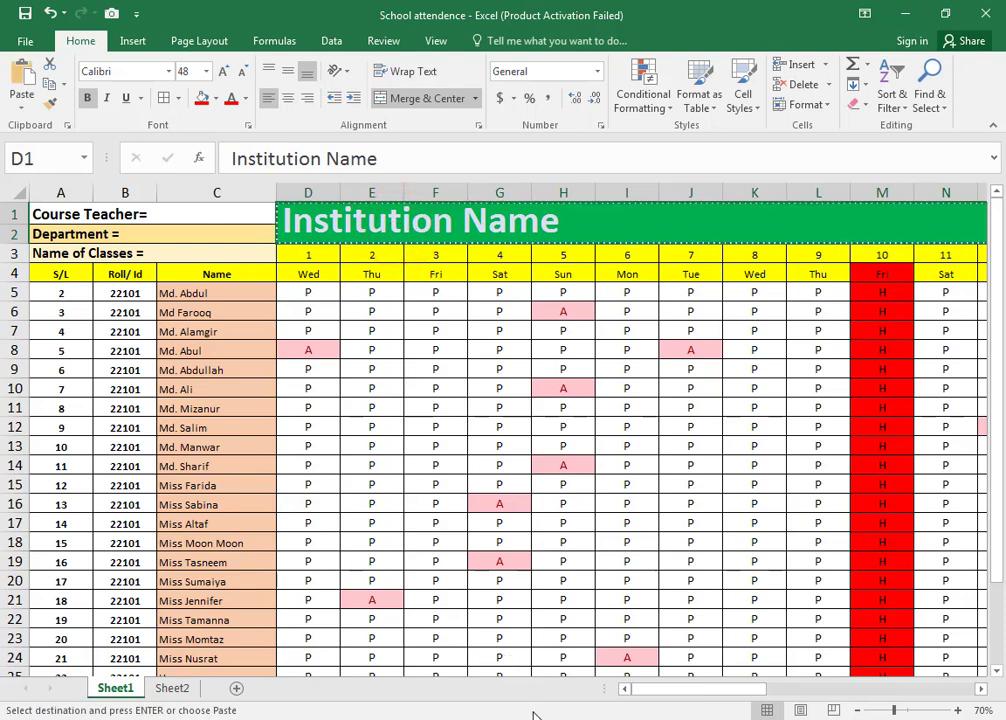
pyautogui.click(172, 689)
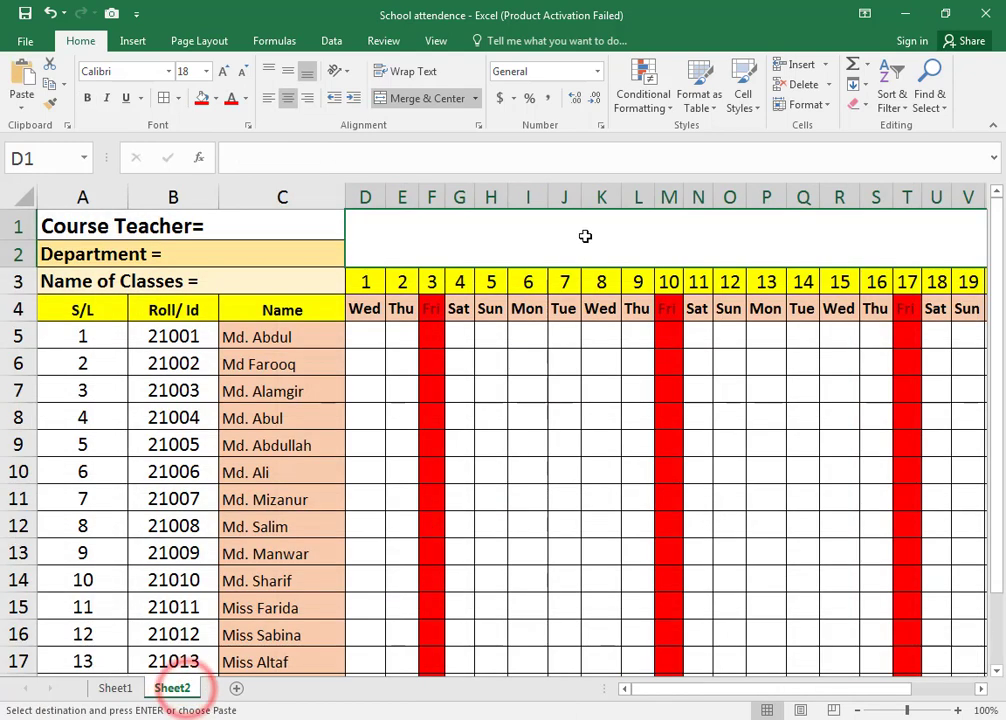
# Step: Enter "Putul Tech" as a large bold title in the merged cell D1 on Sheet2
pyautogui.doubleClick(585, 235)
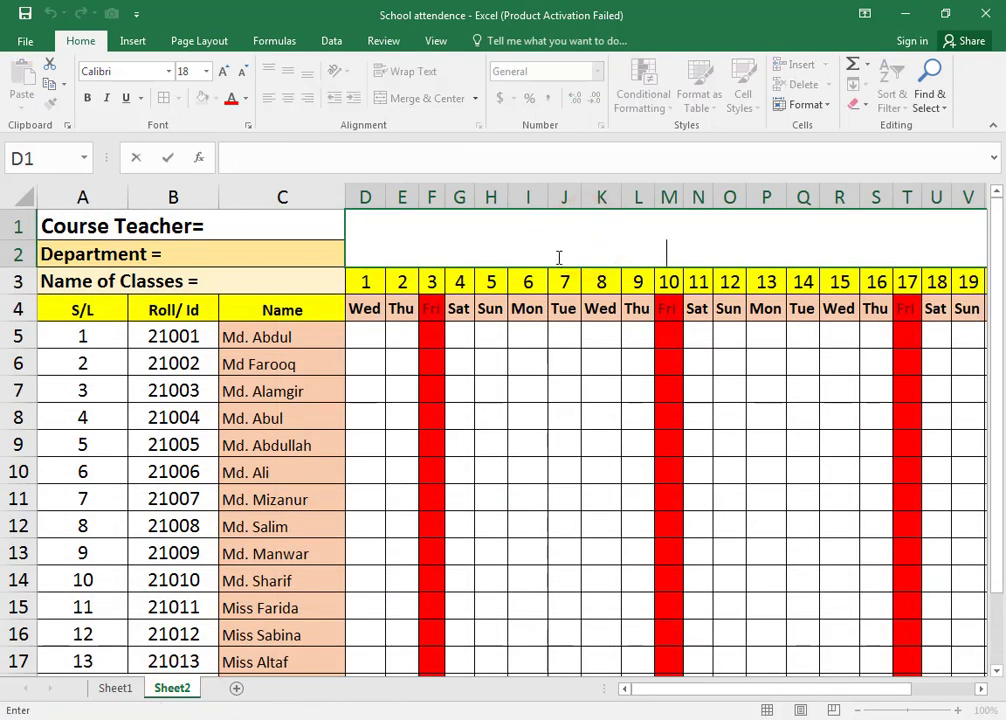
pyautogui.click(594, 255)
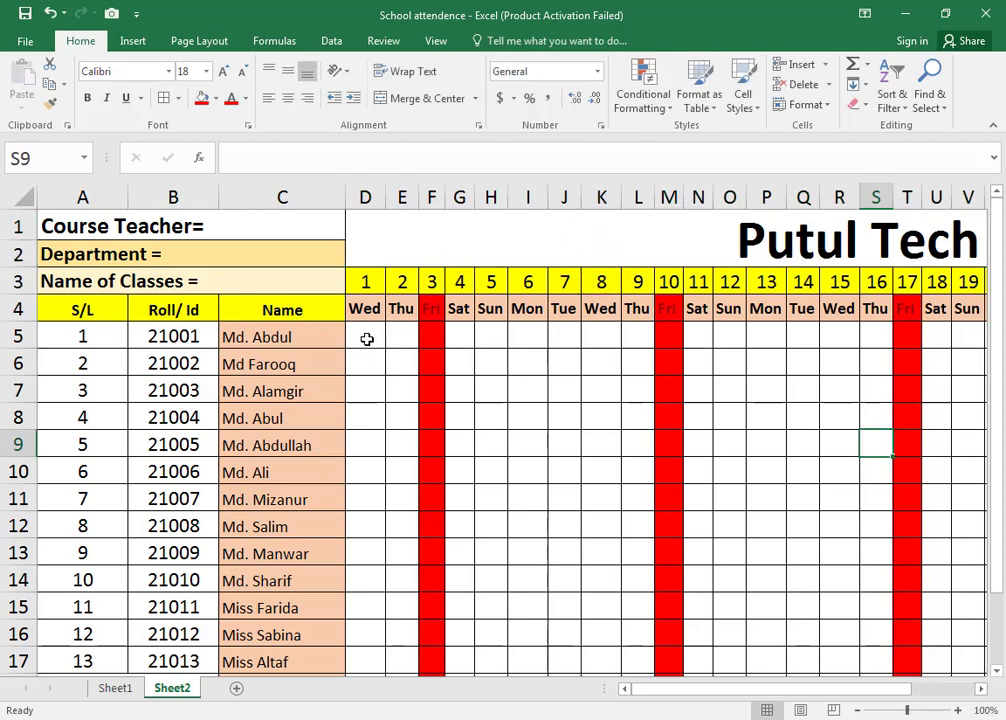
# Step: Enter the first Wednesday's attendance marks for the first two students: P in D5 and A in D6
pyautogui.click(367, 340)
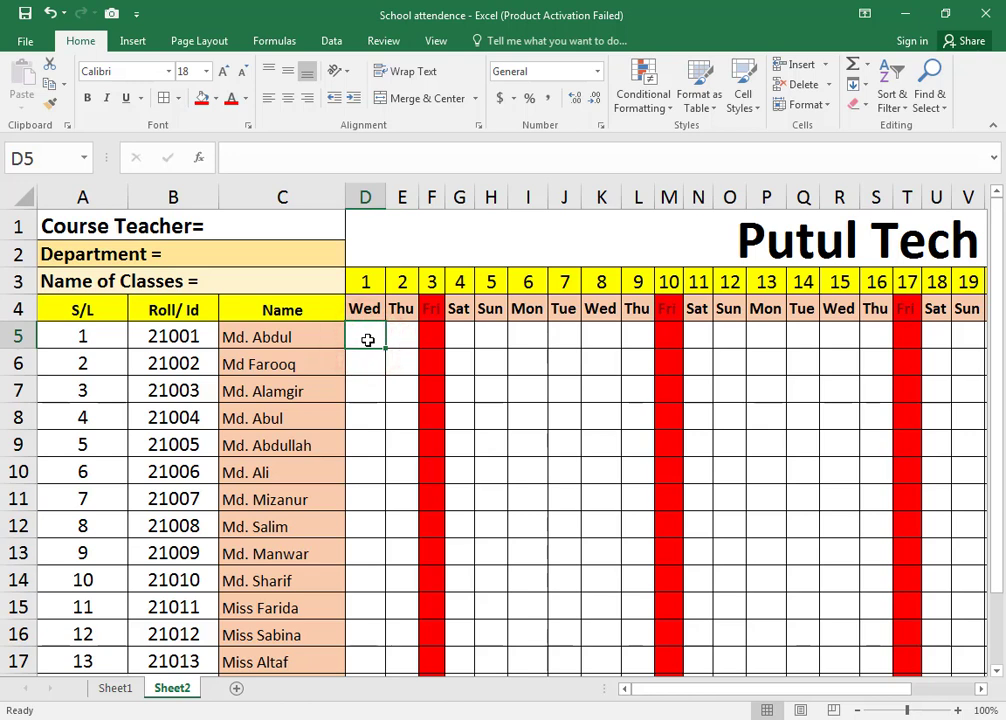
pyautogui.write('P')
pyautogui.press('BackSpace')
pyautogui.press('BackSpace')
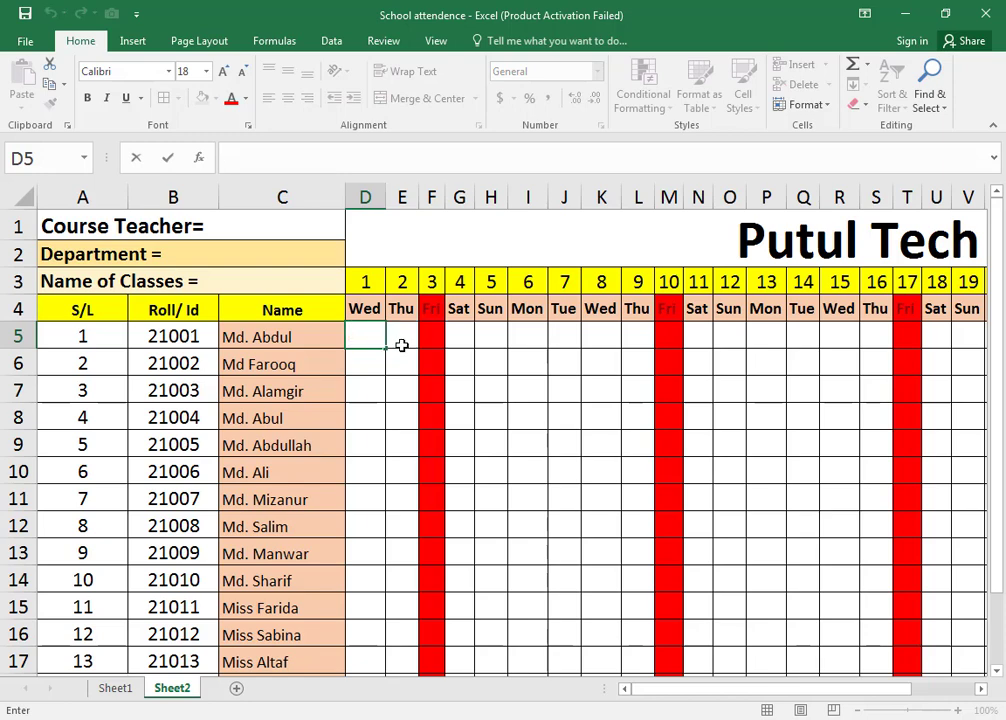
pyautogui.write('p')
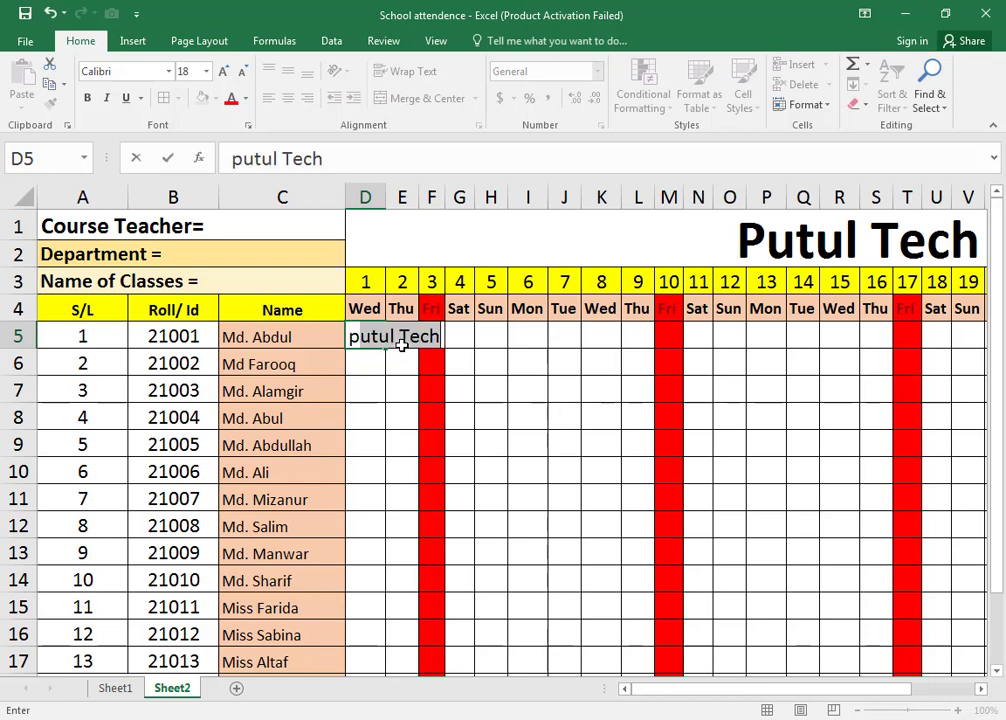
pyautogui.press('BackSpace')
pyautogui.press('Return')
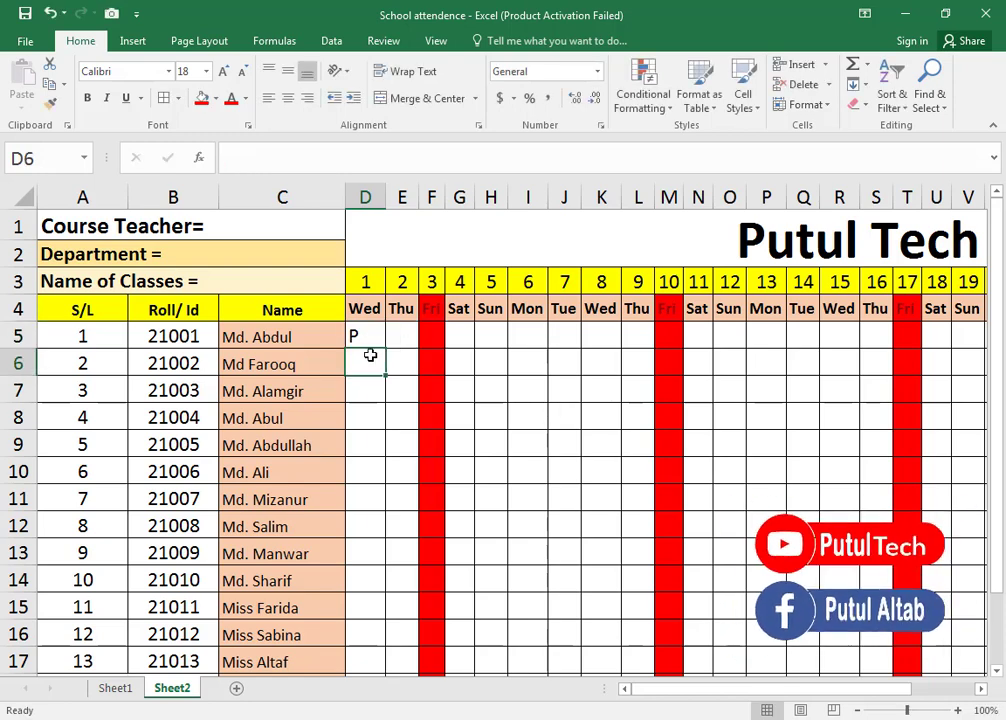
pyautogui.click(369, 356)
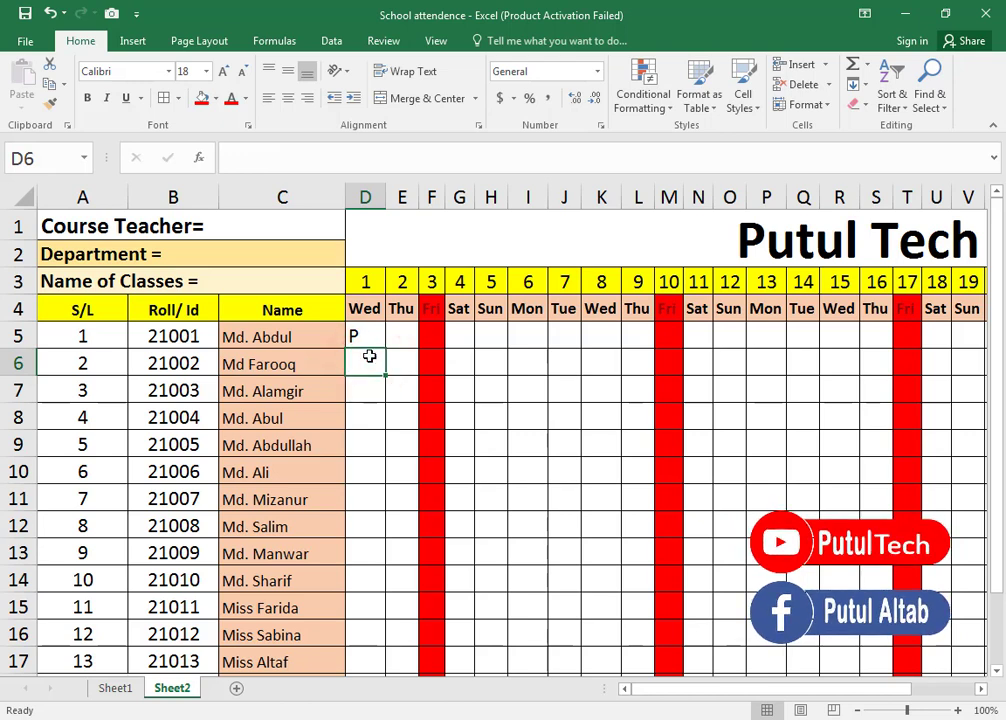
pyautogui.write('A')
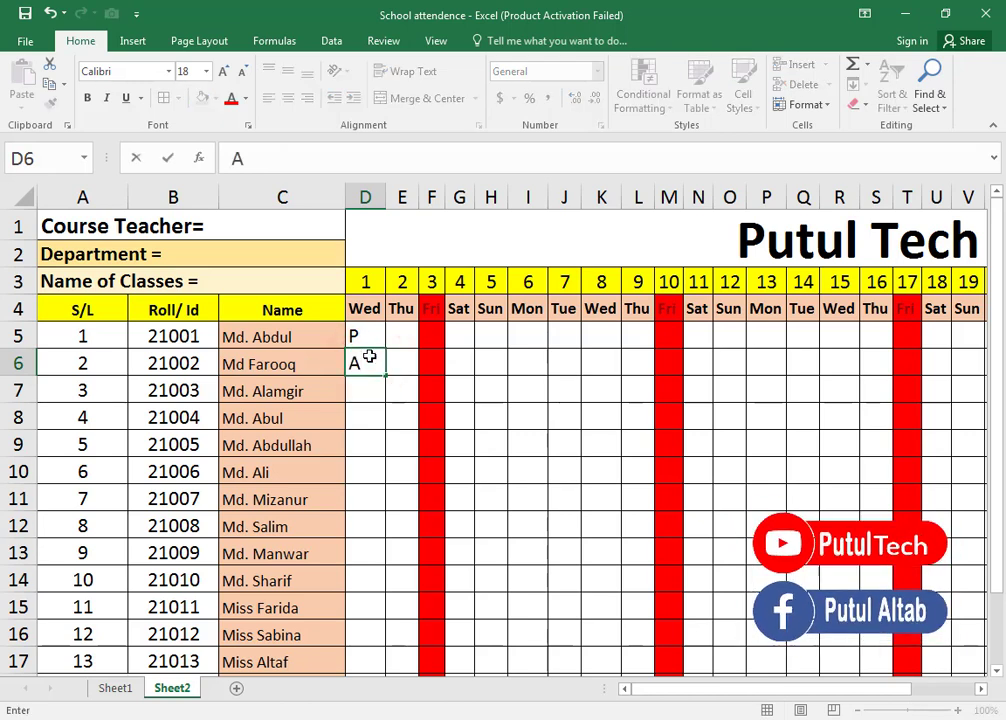
pyautogui.press('Return')
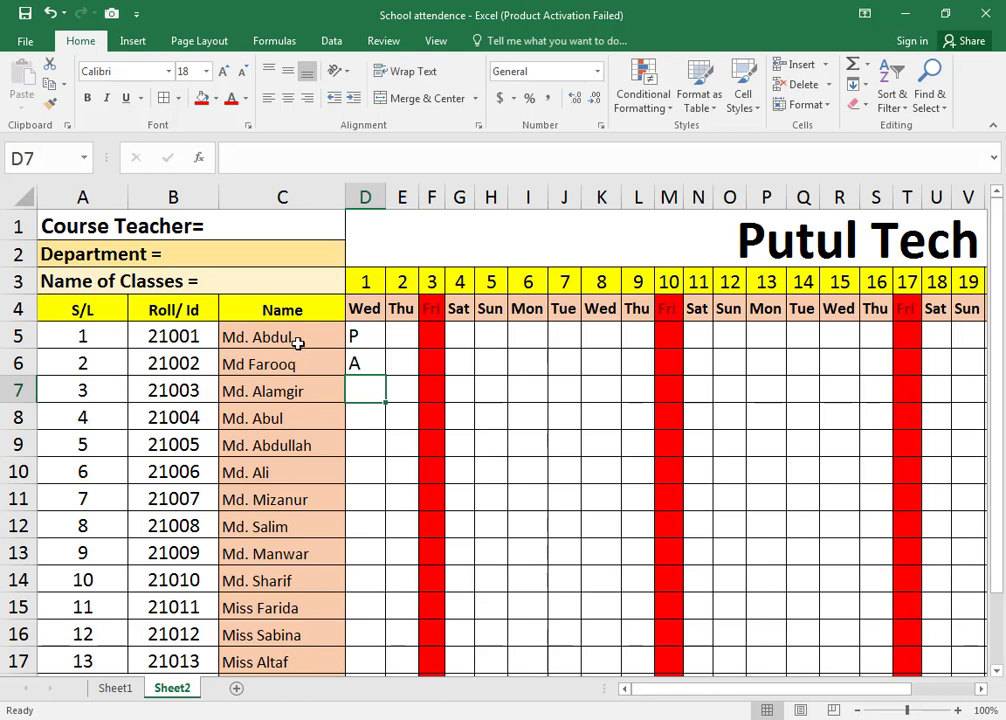
pyautogui.click(369, 364)
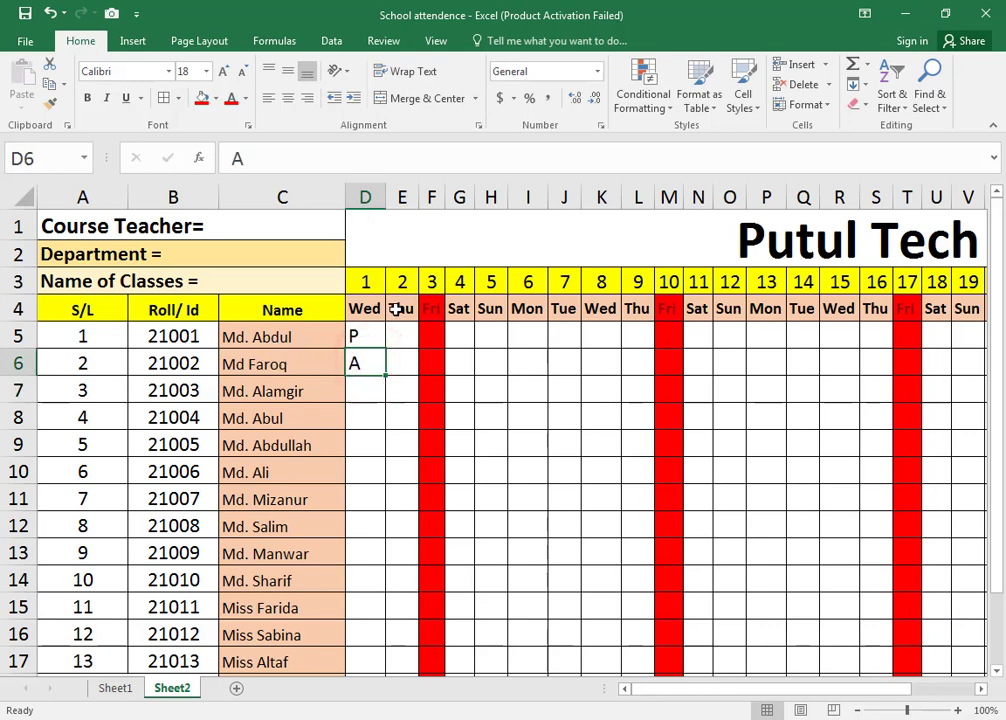
# Step: Center the attendance cells D5:AG20 horizontally and align them to the middle vertically
pyautogui.moveTo(370, 195); pyautogui.dragTo(770, 196)
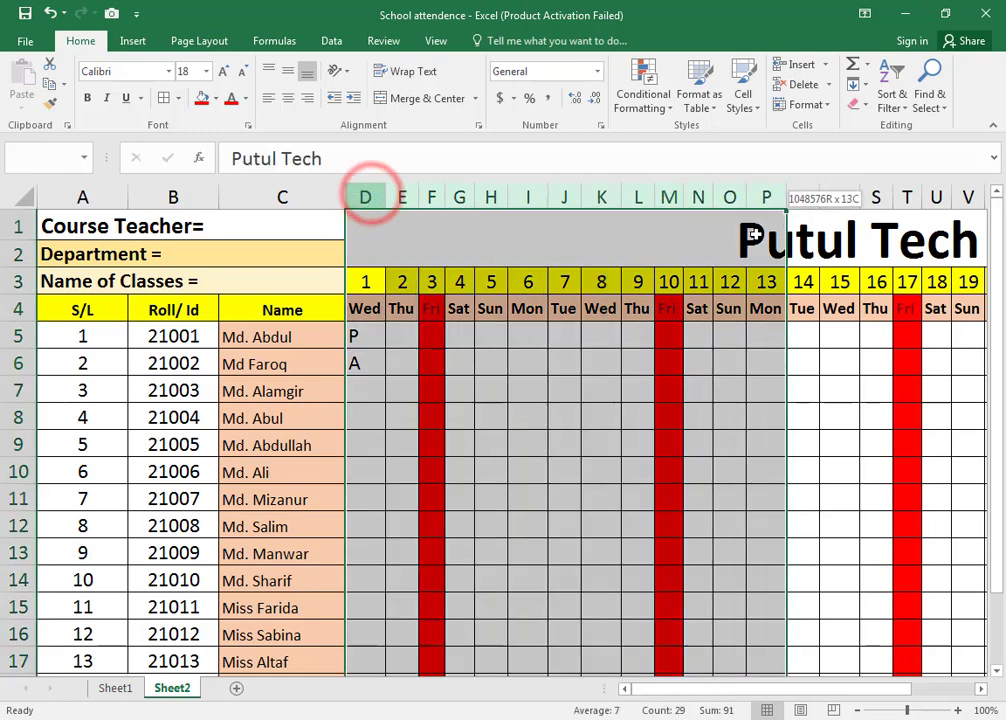
pyautogui.click(579, 391)
pyautogui.moveTo(360, 333); pyautogui.dragTo(132, 654)
pyautogui.moveTo(915, 708)
pyautogui.mouseDown()
pyautogui.moveTo(914, 695)
pyautogui.moveTo(905, 700)
pyautogui.mouseUp()
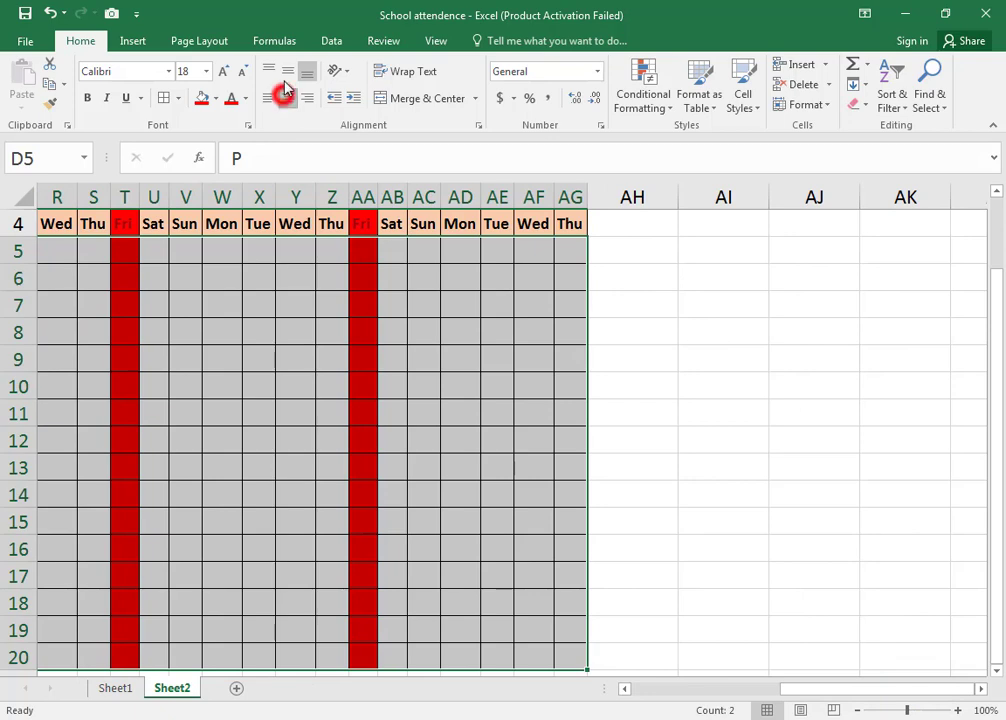
pyautogui.click(285, 90)
pyautogui.click(286, 70)
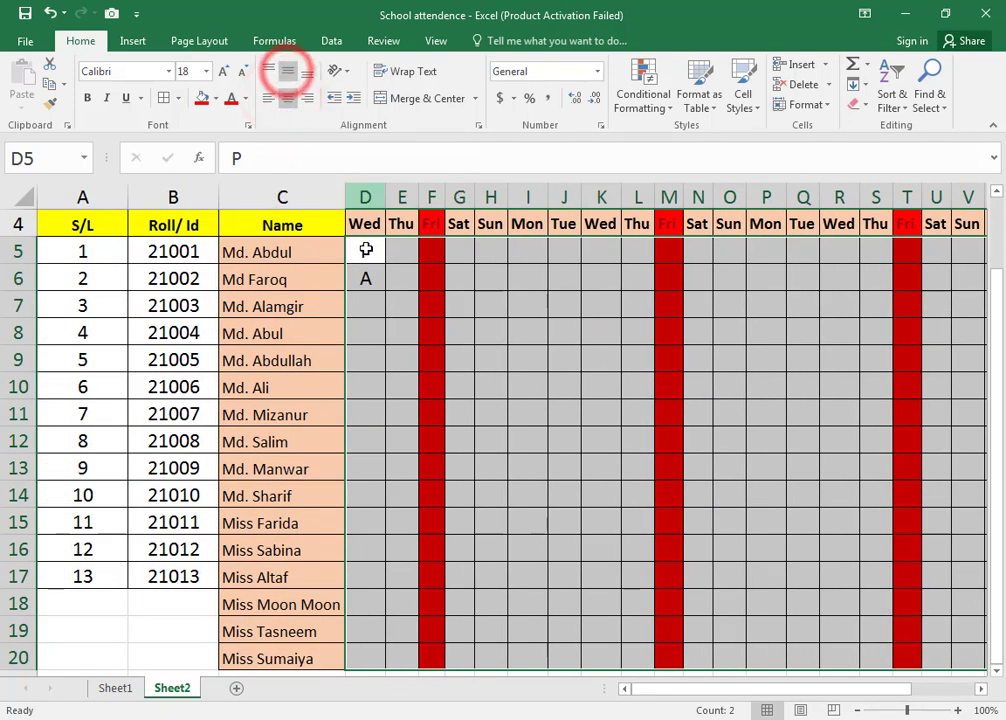
pyautogui.click(374, 300)
pyautogui.press('Up')
pyautogui.press('Up')
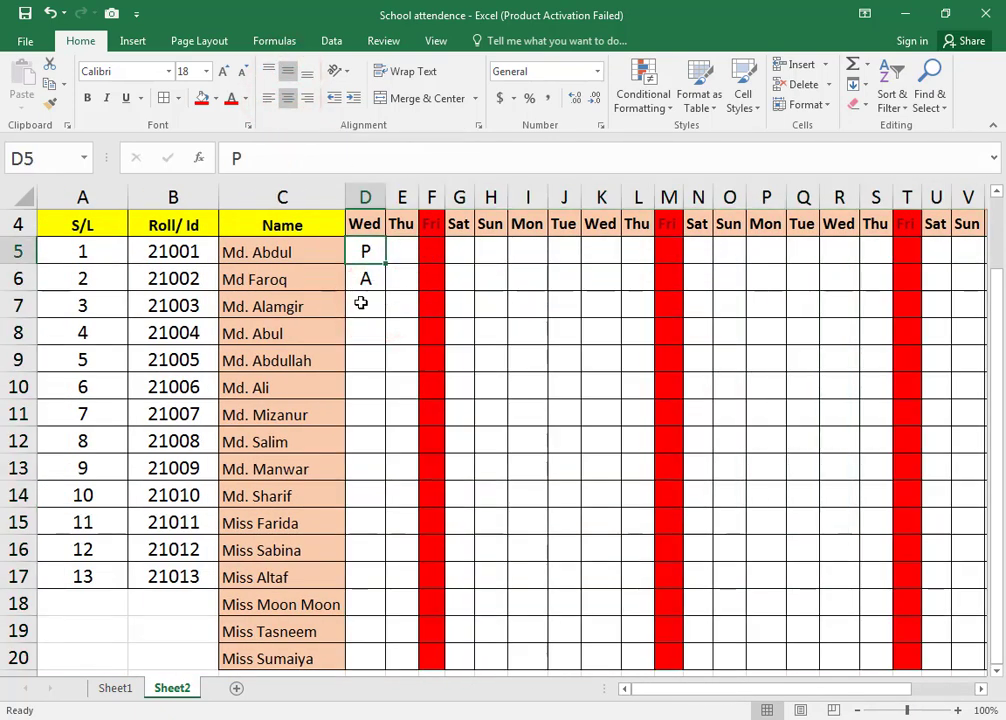
# Step: Enter a capital P in D7 as the third student's attendance mark for the first Wednesday
pyautogui.click(361, 302)
pyautogui.write('p')
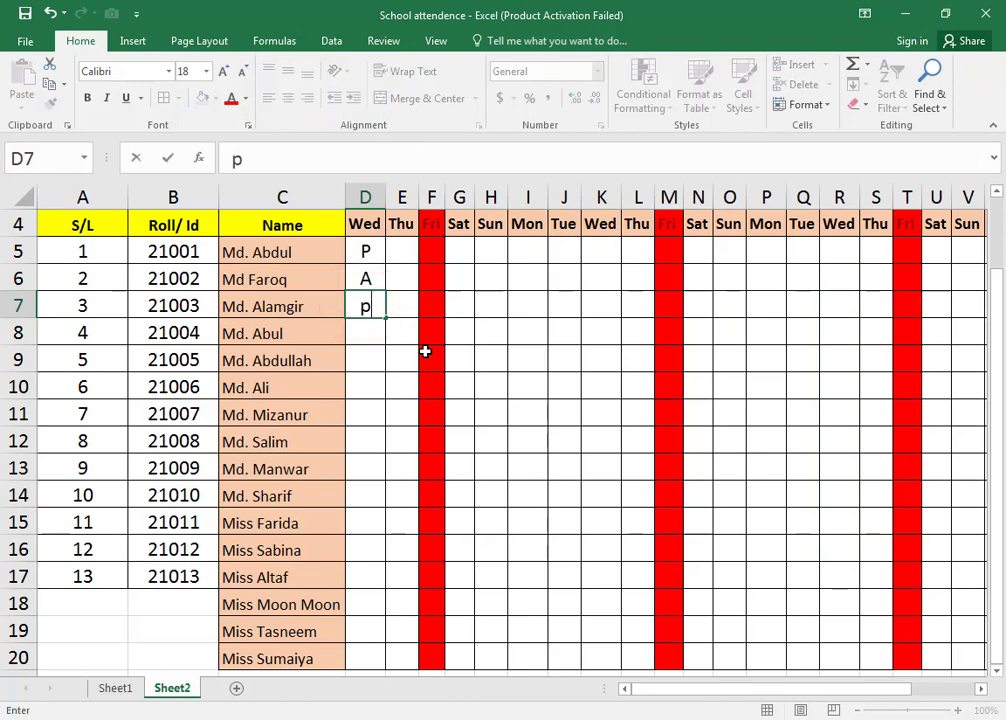
pyautogui.press('Return')
pyautogui.press('BackSpace')
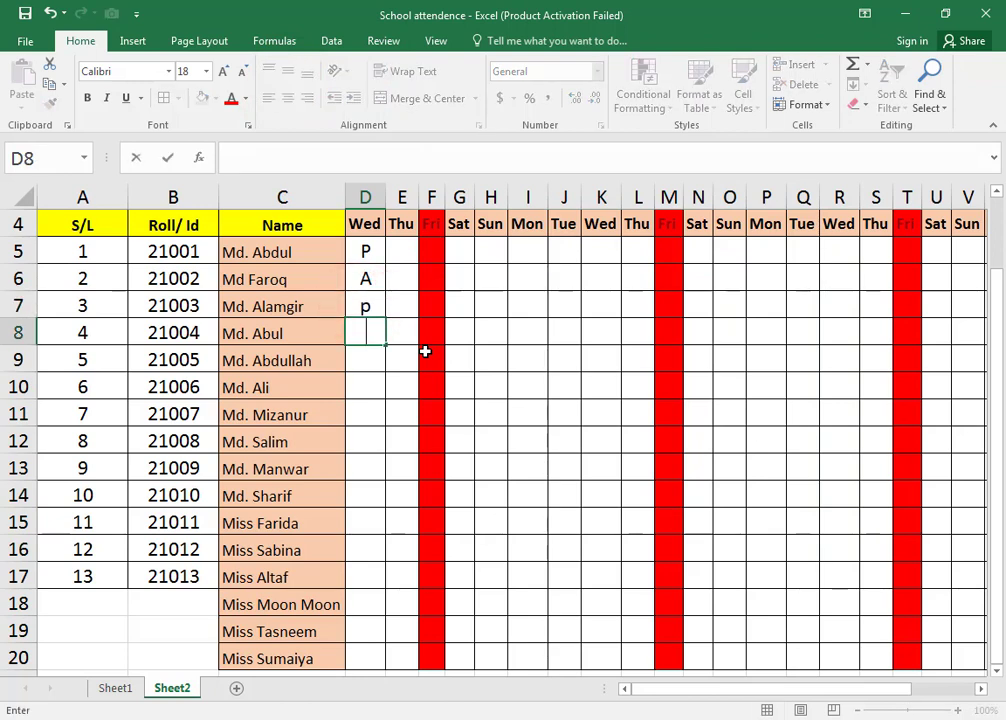
pyautogui.press('Up')
pyautogui.write('P')
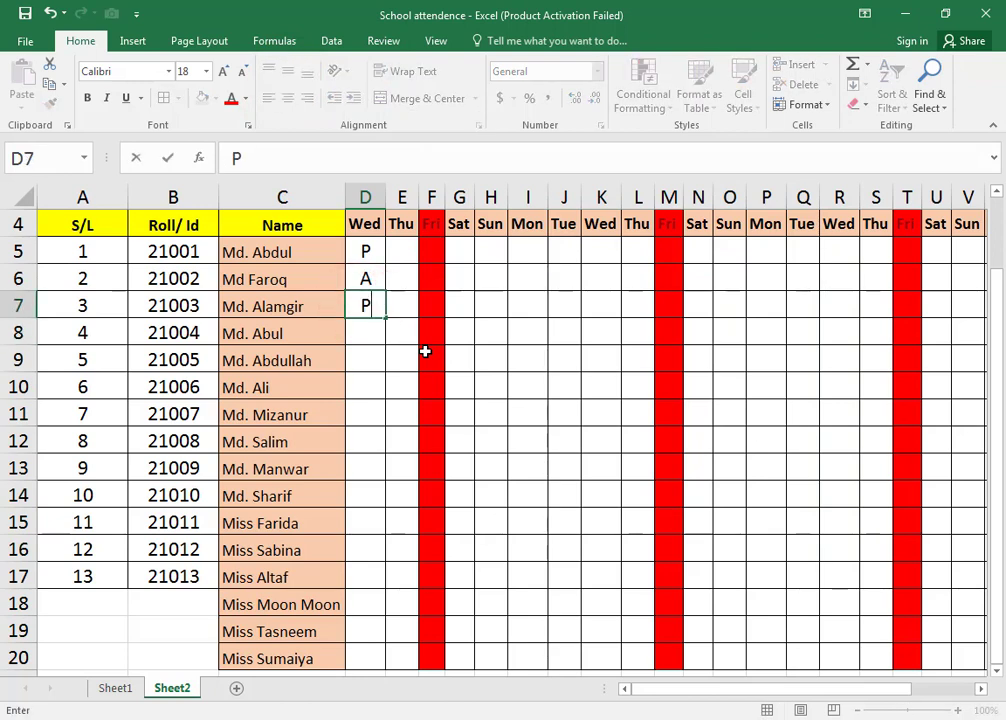
pyautogui.press('Return')
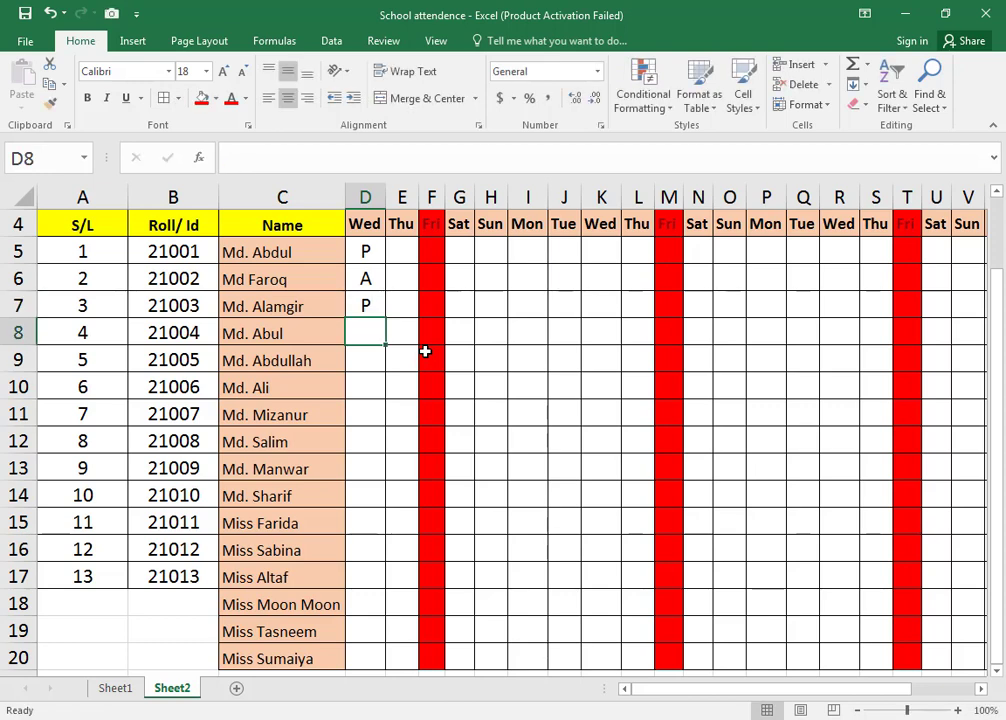
# Step: Continue the first Wednesday's marks with P in D8, A in D9 and P in D10
pyautogui.write('P')
pyautogui.press('Return')
pyautogui.write('A')
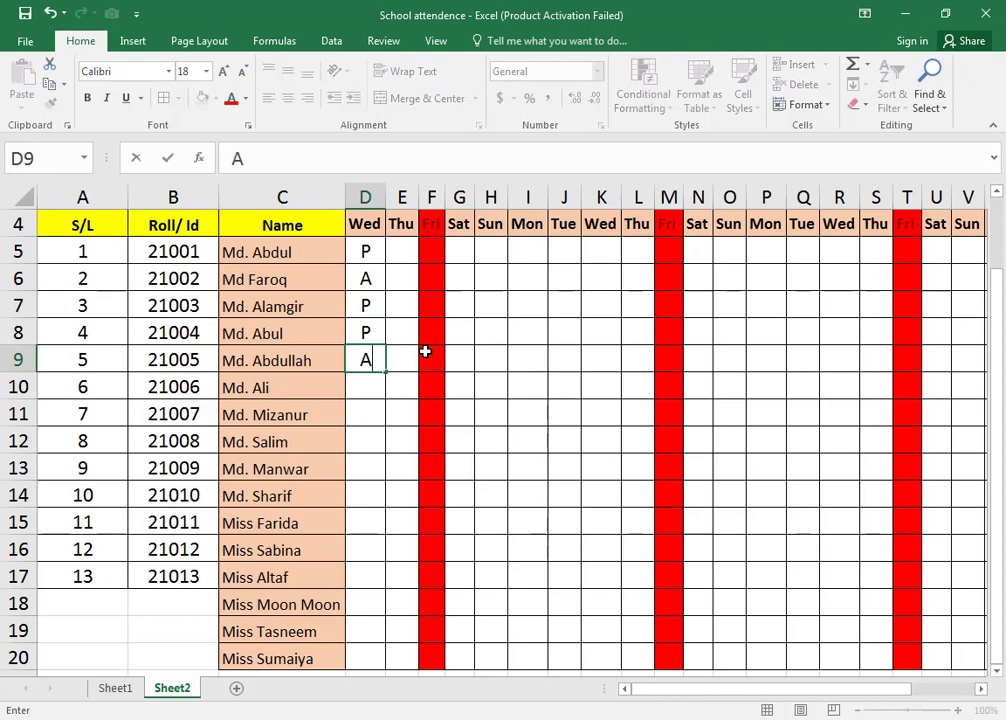
pyautogui.press('Return')
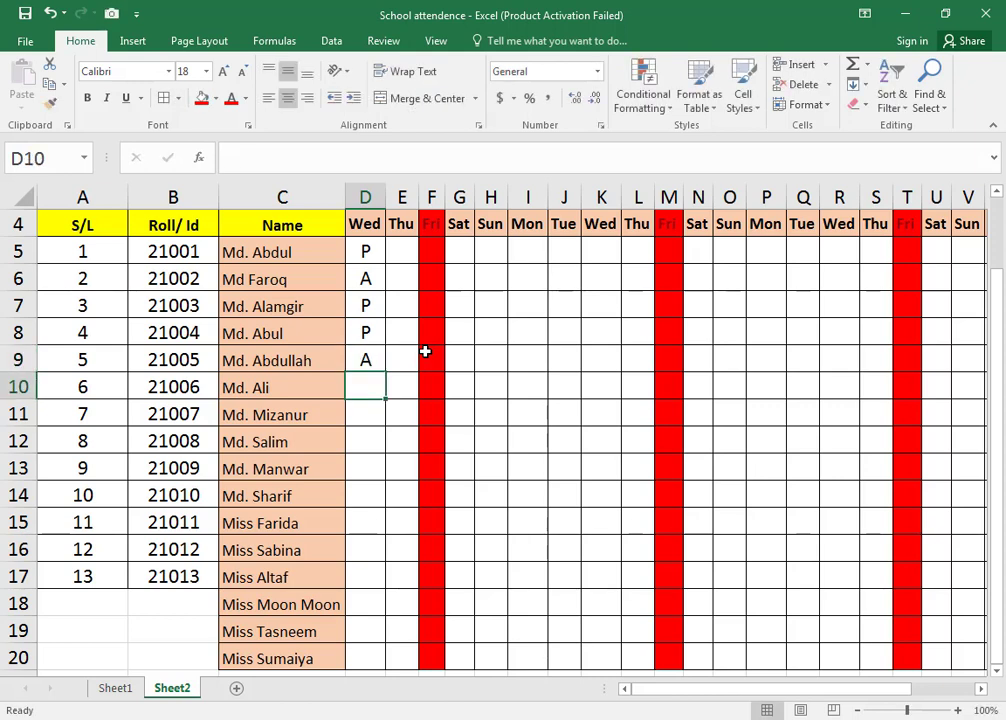
pyautogui.write('P')
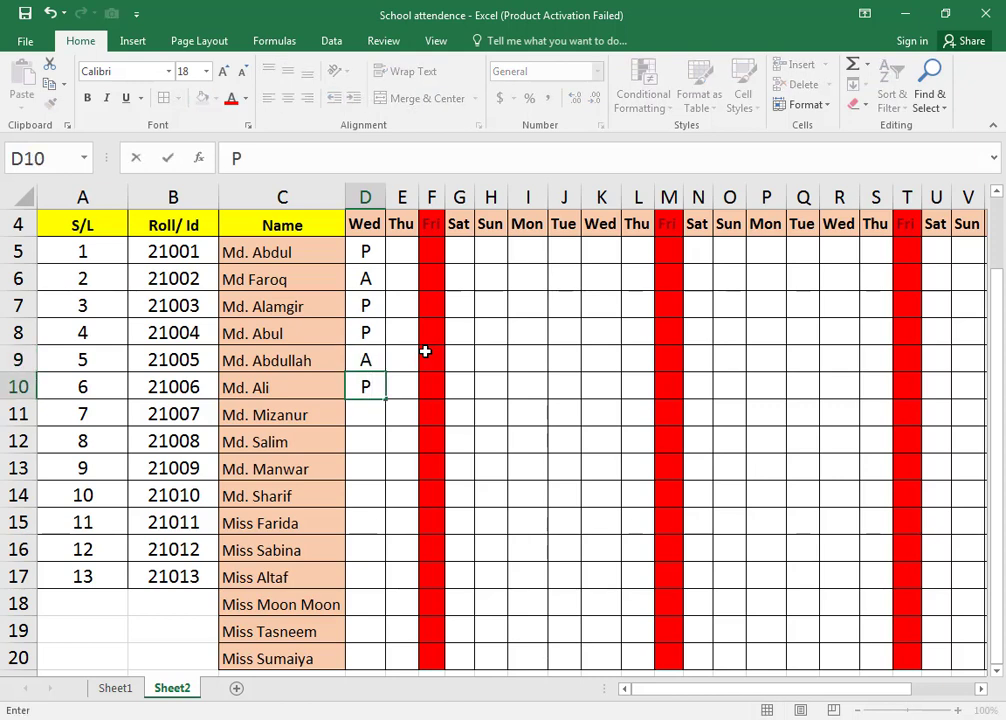
pyautogui.press('Return')
# Step: Fill the attendance marks in column D down to row 20 and extend them across to the Thursday column E
pyautogui.moveTo(366, 307); pyautogui.dragTo(371, 555)
pyautogui.scroll(3, 430, 471)
pyautogui.moveTo(365, 327); pyautogui.dragTo(412, 644)
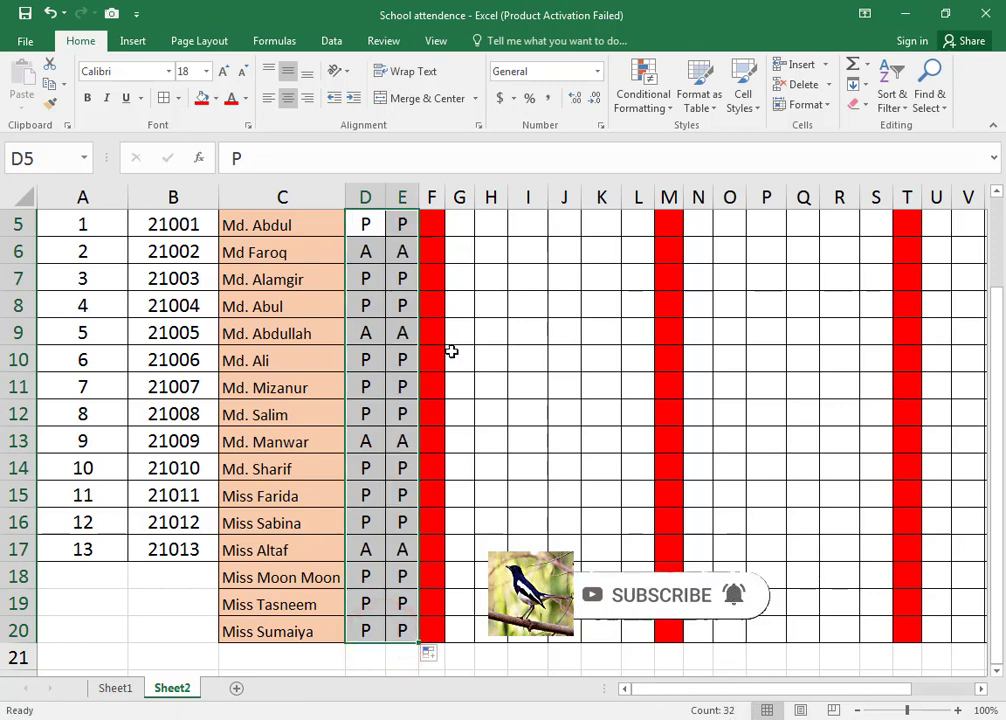
# Step: Copy the marks in D5:E20 into the date columns G:H, I:J and K:L
pyautogui.hotkey('ctrl', 'c')
pyautogui.scroll(2, 492, 233)
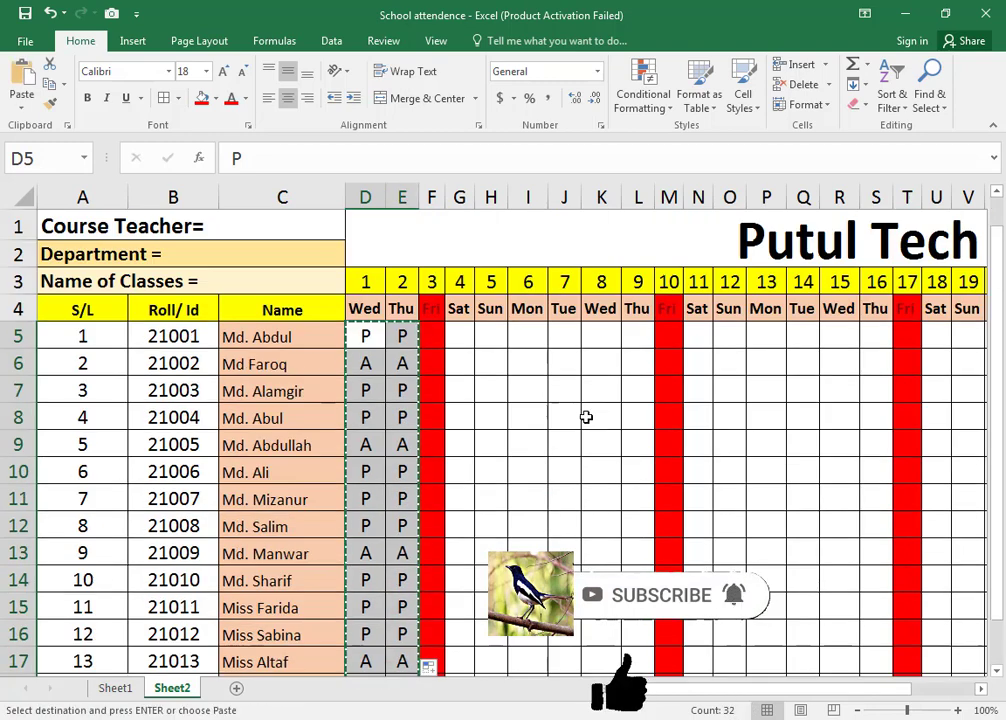
pyautogui.click(466, 329)
pyautogui.hotkey('ctrl', 'v')
pyautogui.click(528, 336)
pyautogui.hotkey('ctrl', 'v')
pyautogui.click(591, 334)
pyautogui.hotkey('ctrl', 'v')
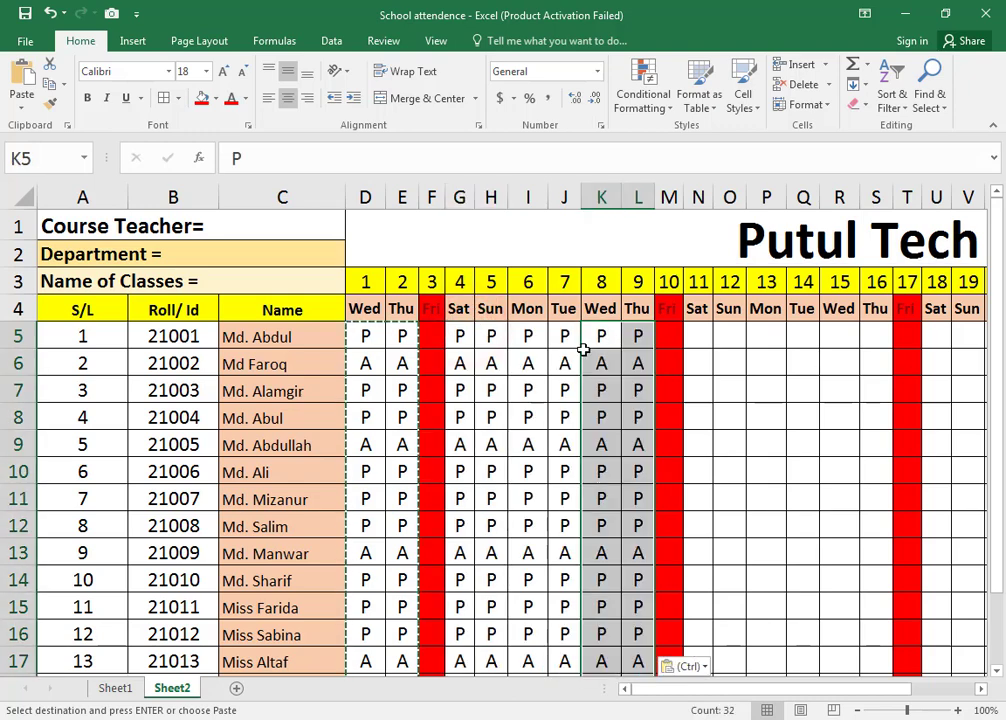
# Step: Paste the copied week of marks from G5:L20 into U5:Z20 and AB5:AG20
pyautogui.click(597, 333)
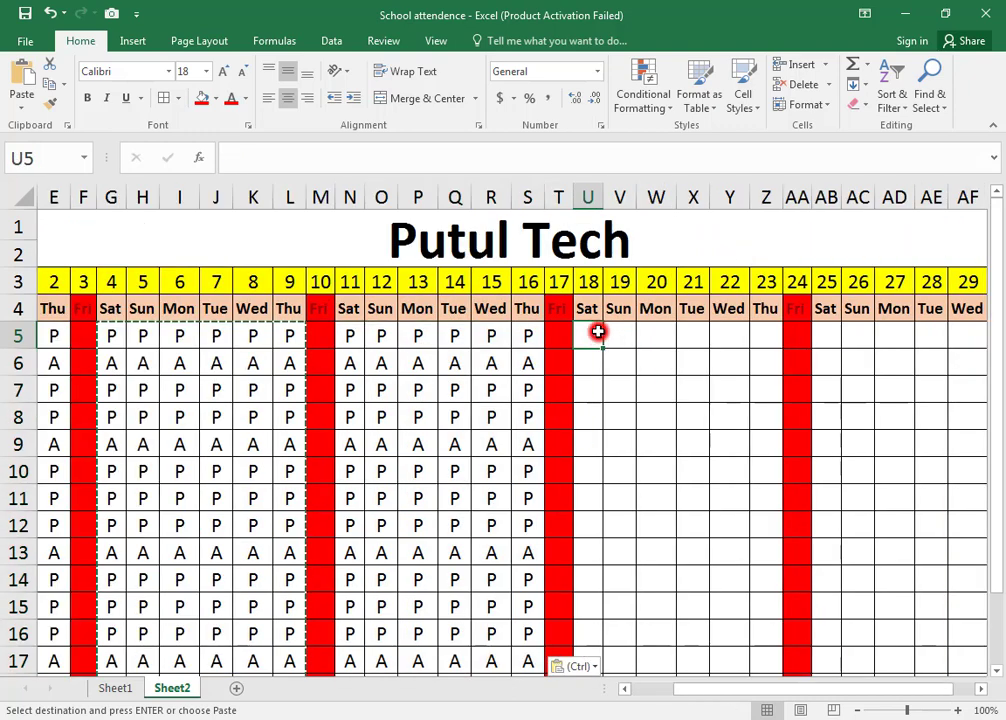
pyautogui.hotkey('ctrl', 'v')
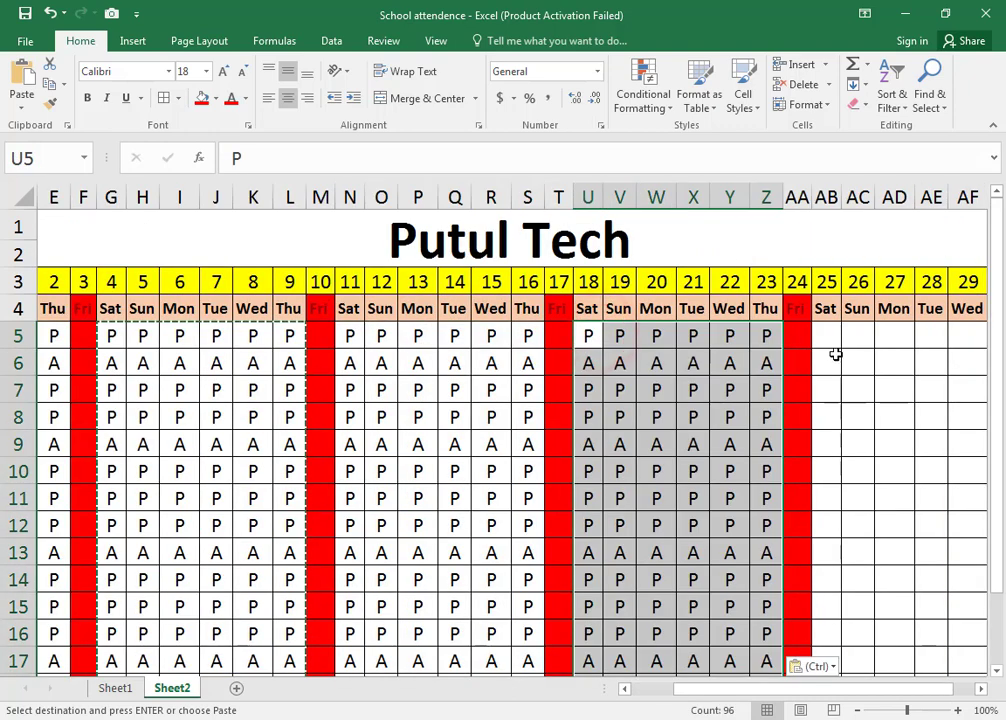
pyautogui.click(830, 340)
pyautogui.hotkey('ctrl', 'v')
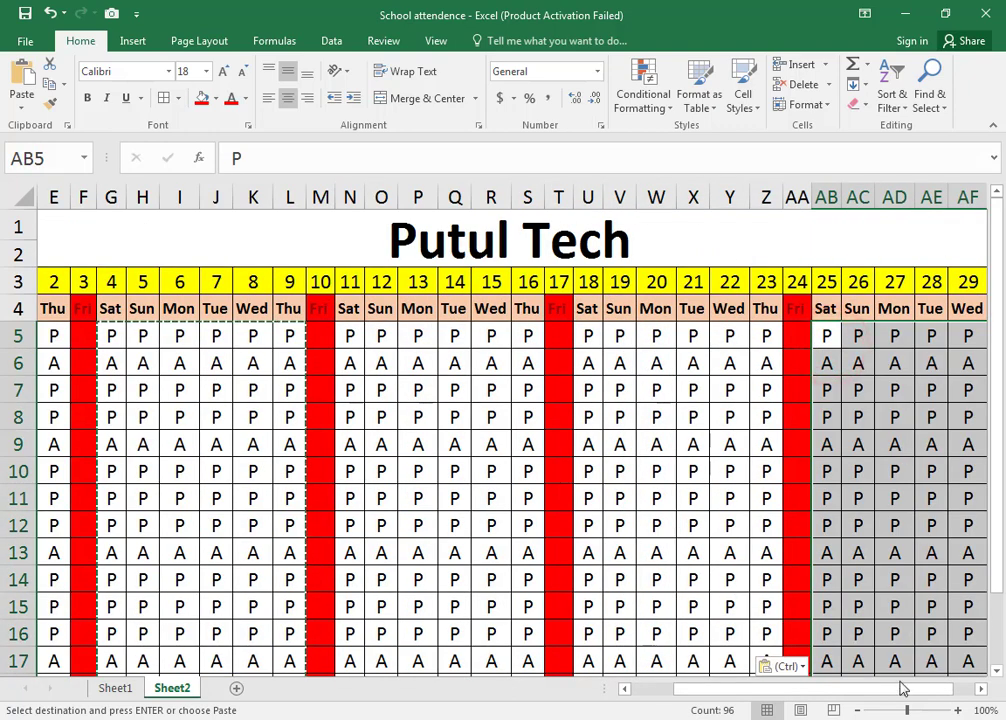
pyautogui.moveTo(903, 688); pyautogui.dragTo(900, 688)
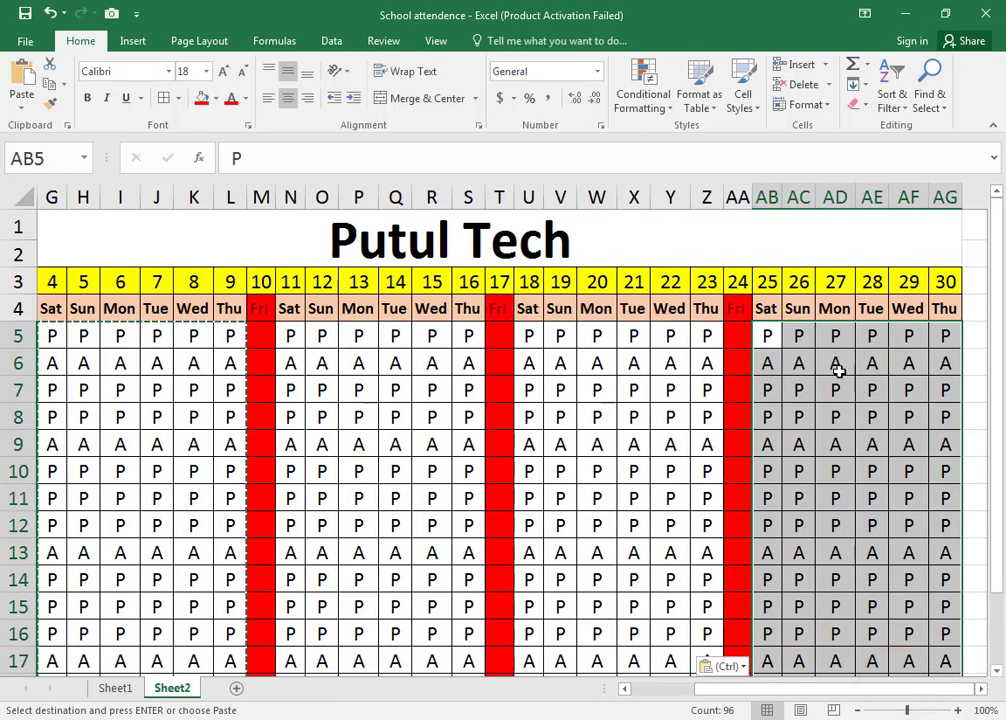
# Step: Review the P and A marks across all dates of the attendance grid
pyautogui.click(864, 386)
pyautogui.doubleClick(359, 443)
pyautogui.click(864, 540)
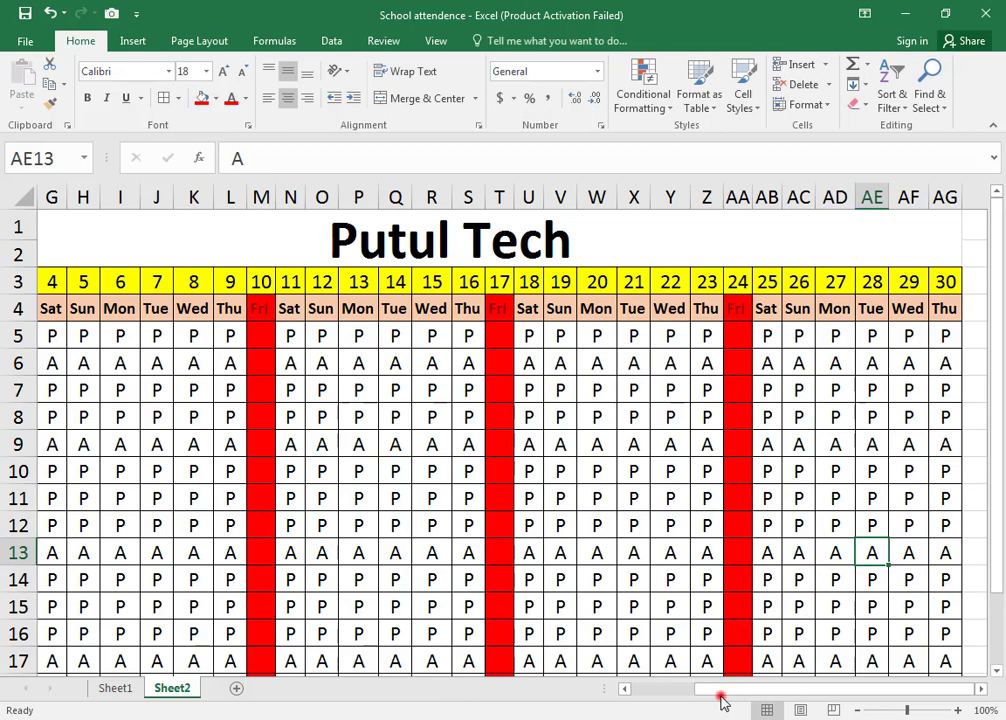
pyautogui.moveTo(723, 691); pyautogui.dragTo(548, 703)
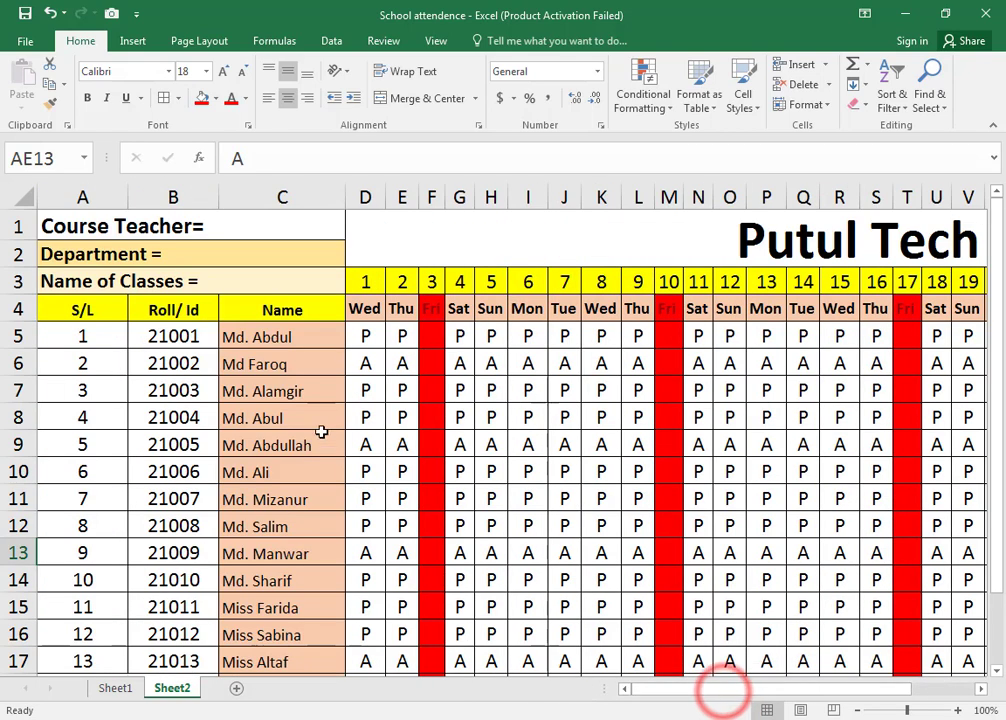
pyautogui.click(375, 333)
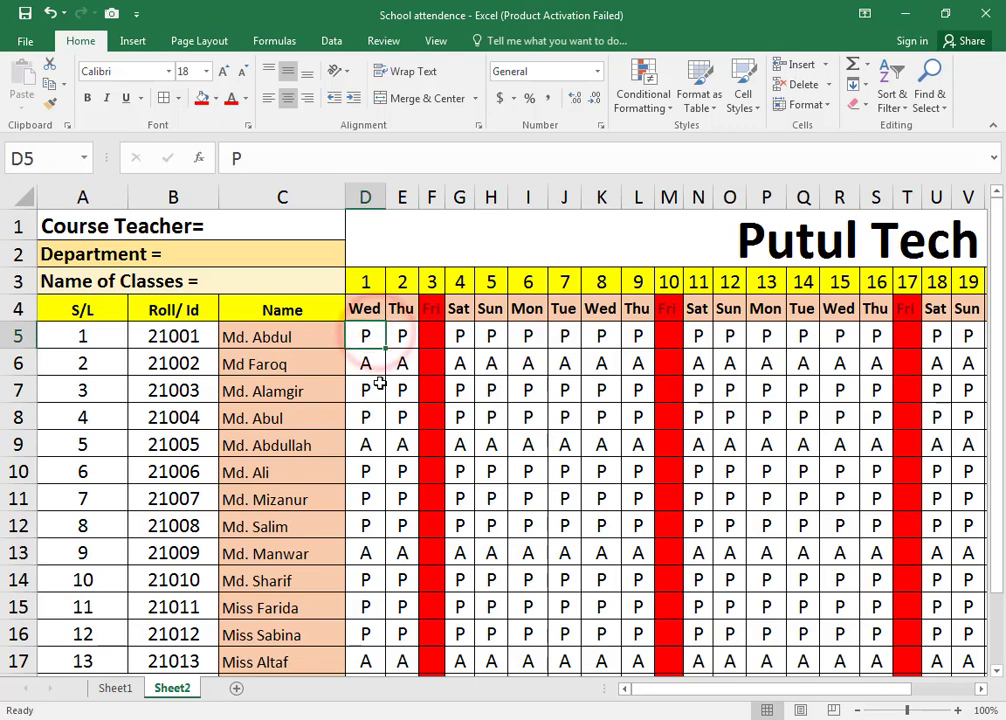
pyautogui.click(370, 364)
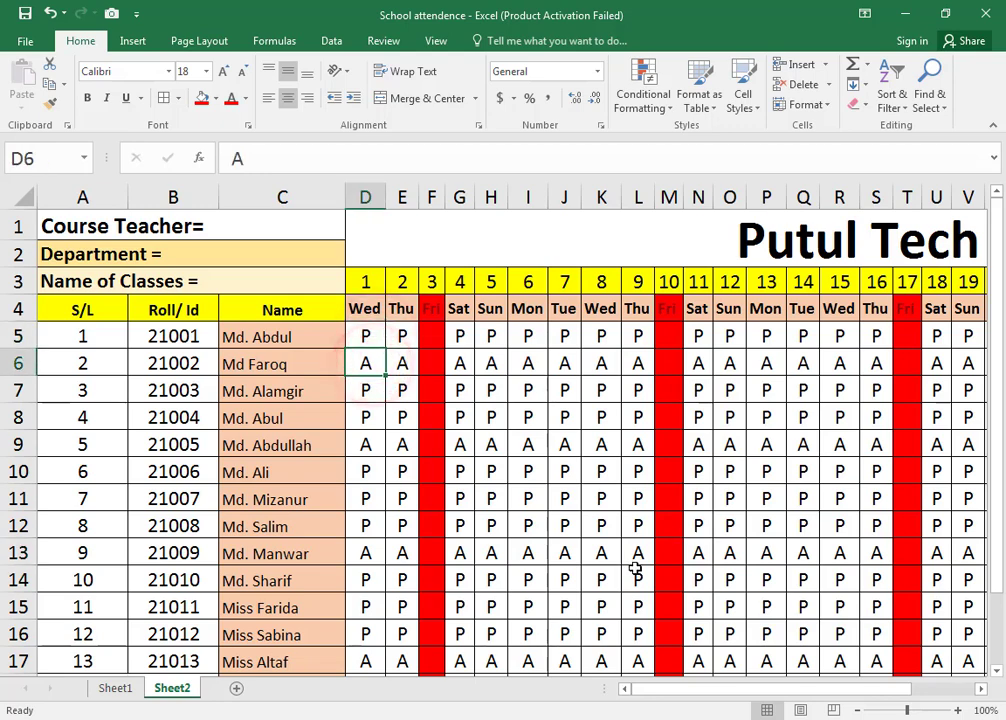
pyautogui.moveTo(889, 691); pyautogui.dragTo(953, 691)
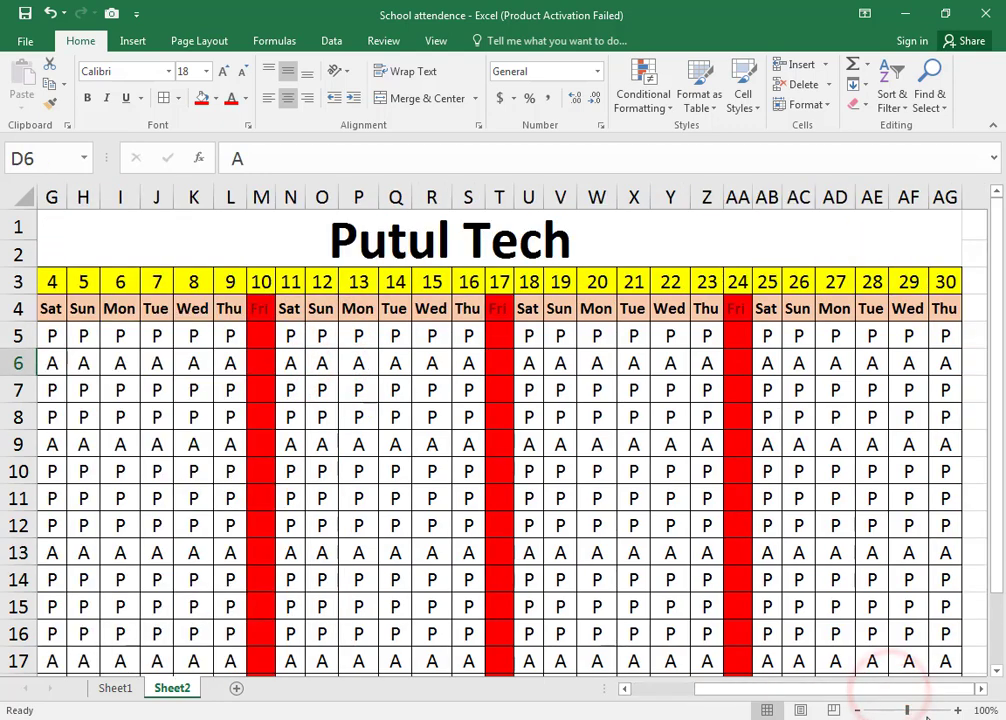
pyautogui.moveTo(889, 688); pyautogui.dragTo(957, 680)
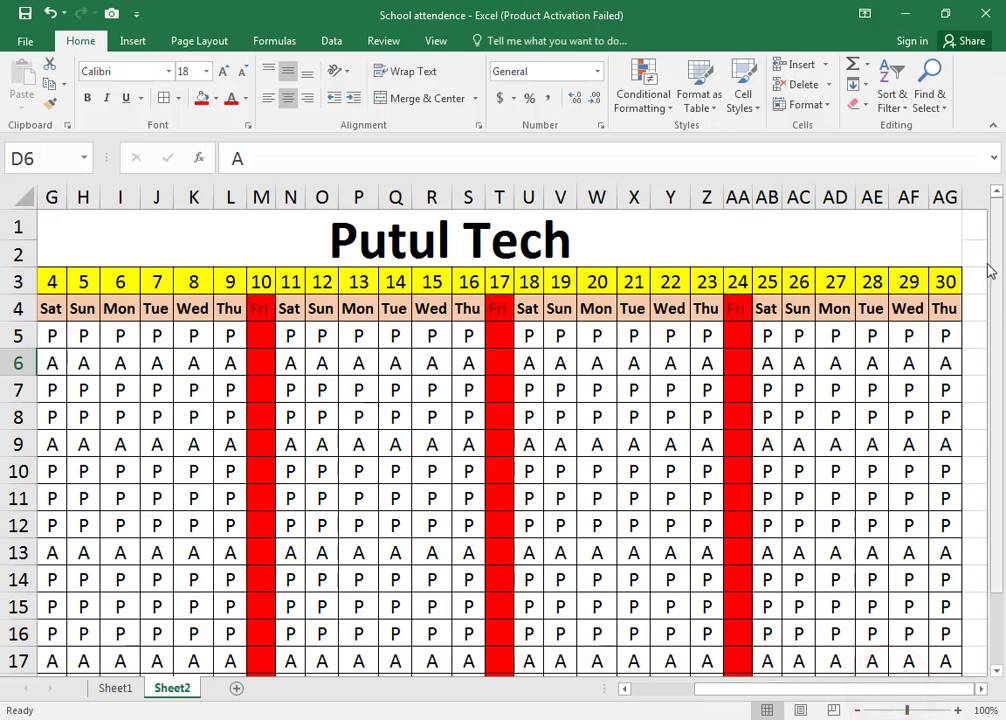
# Step: Insert a new column AH after the last date column AG and adjust its width
pyautogui.rightClick(967, 205)
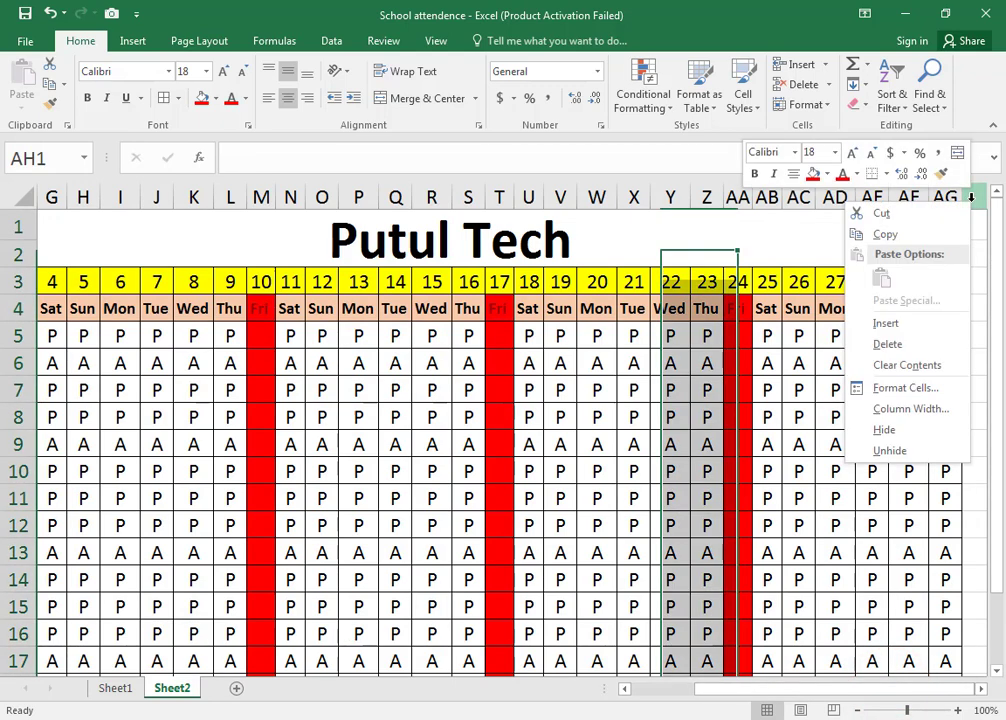
pyautogui.click(938, 324)
pyautogui.click(607, 367)
pyautogui.moveTo(521, 198); pyautogui.dragTo(561, 198)
# Step: Add the headings Absent in AH4 and Present in AI4, formatting both as bold, peach-filled header cells with borders
pyautogui.click(538, 395)
pyautogui.write('Absent')
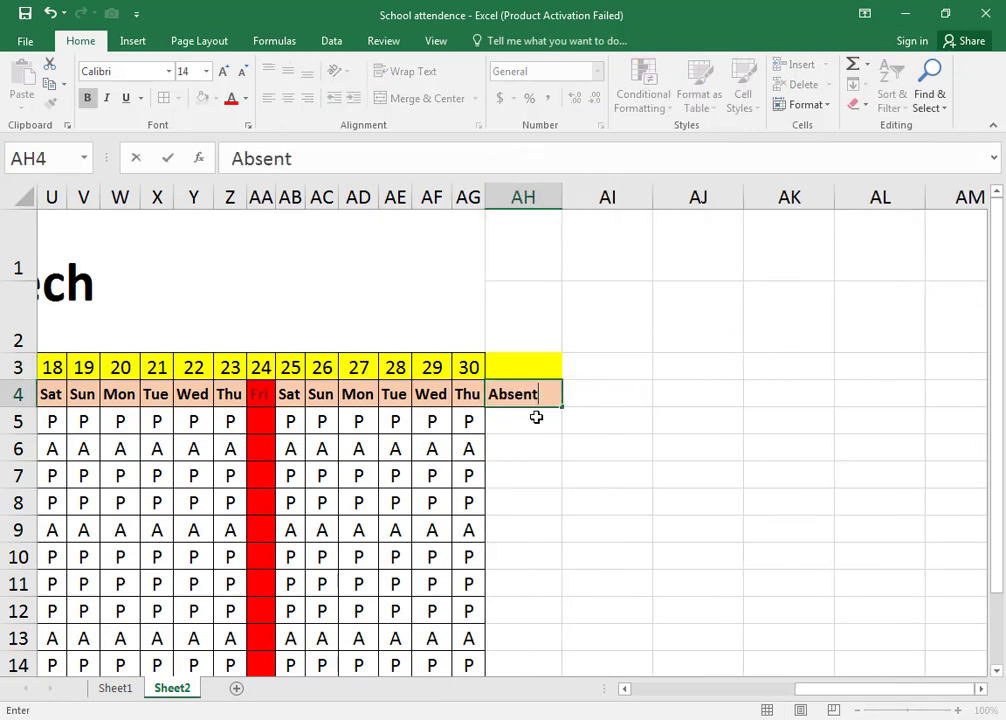
pyautogui.press('Tab')
pyautogui.write('Present')
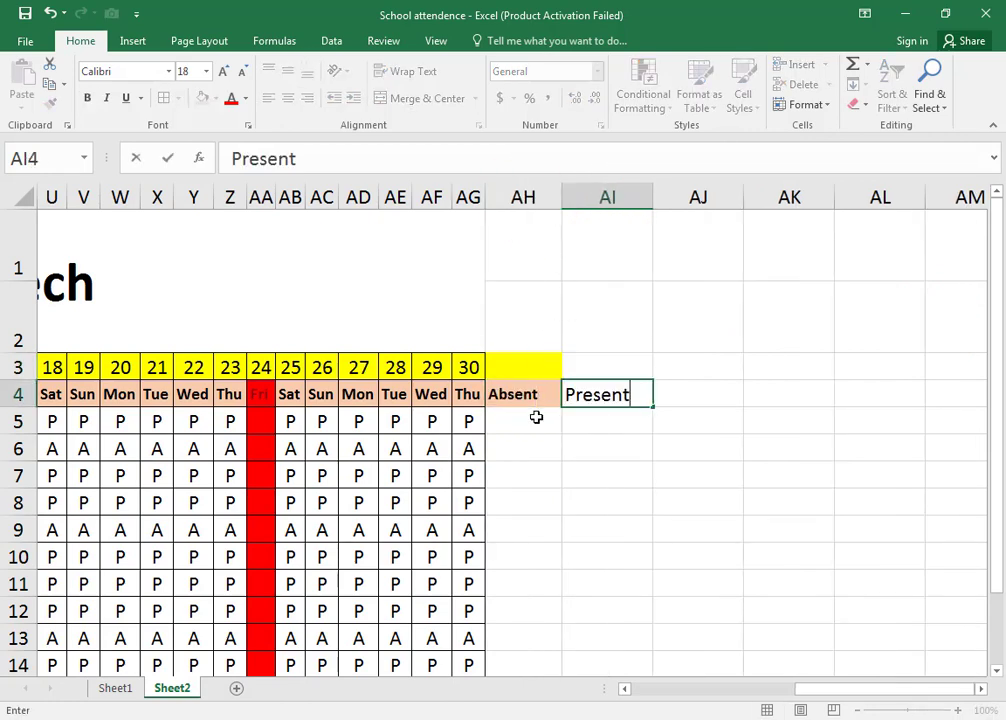
pyautogui.press('Return')
pyautogui.moveTo(497, 394); pyautogui.dragTo(602, 400)
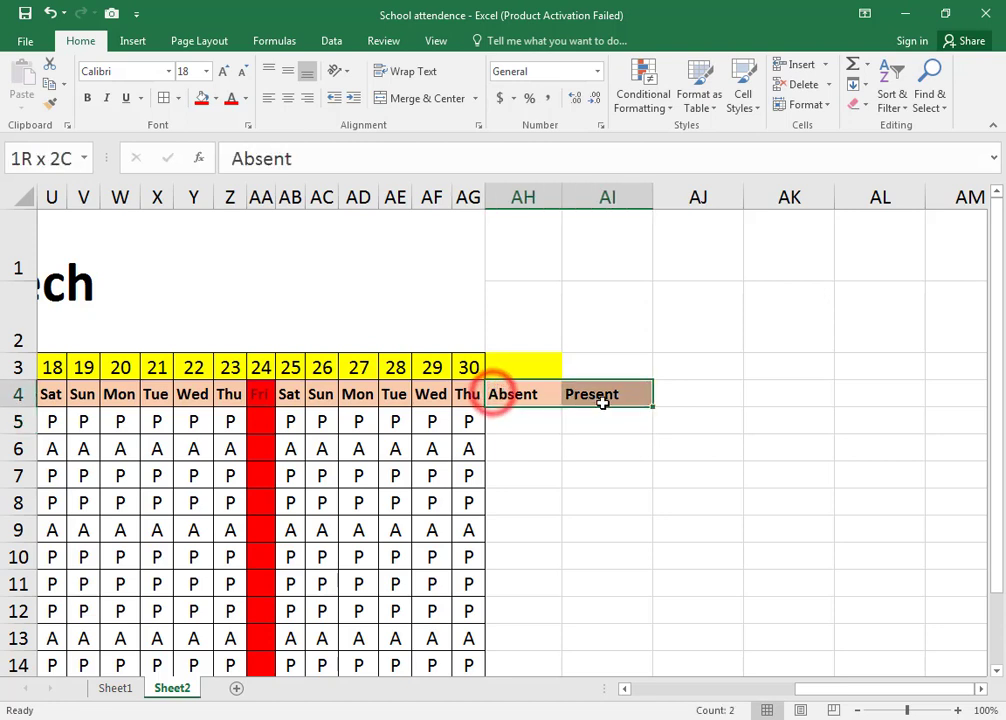
pyautogui.click(537, 416)
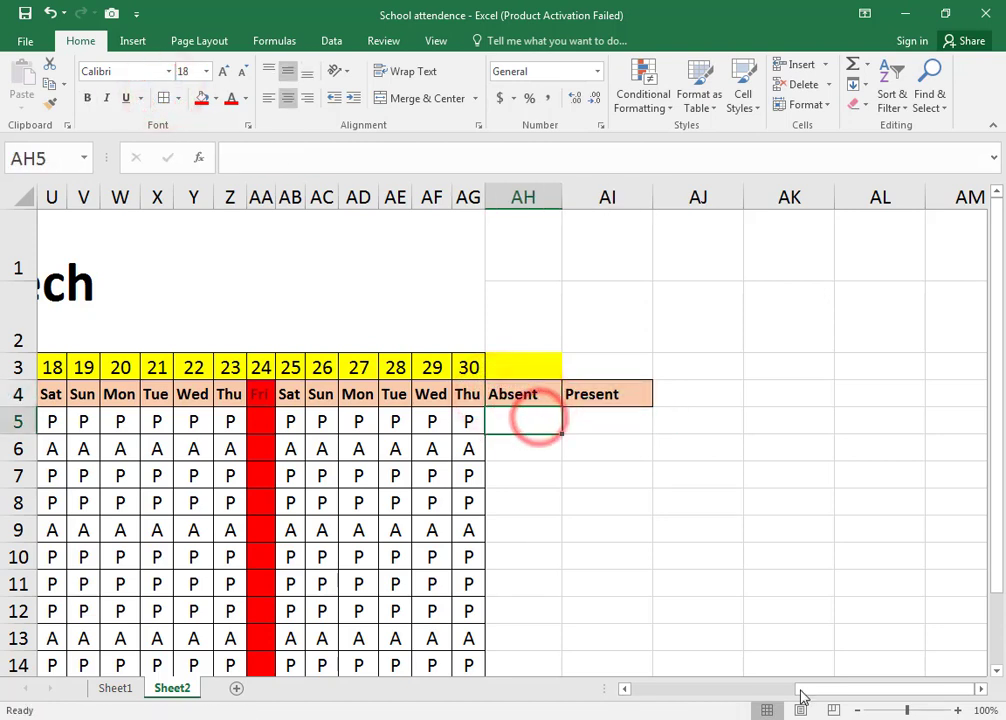
pyautogui.click(858, 711)
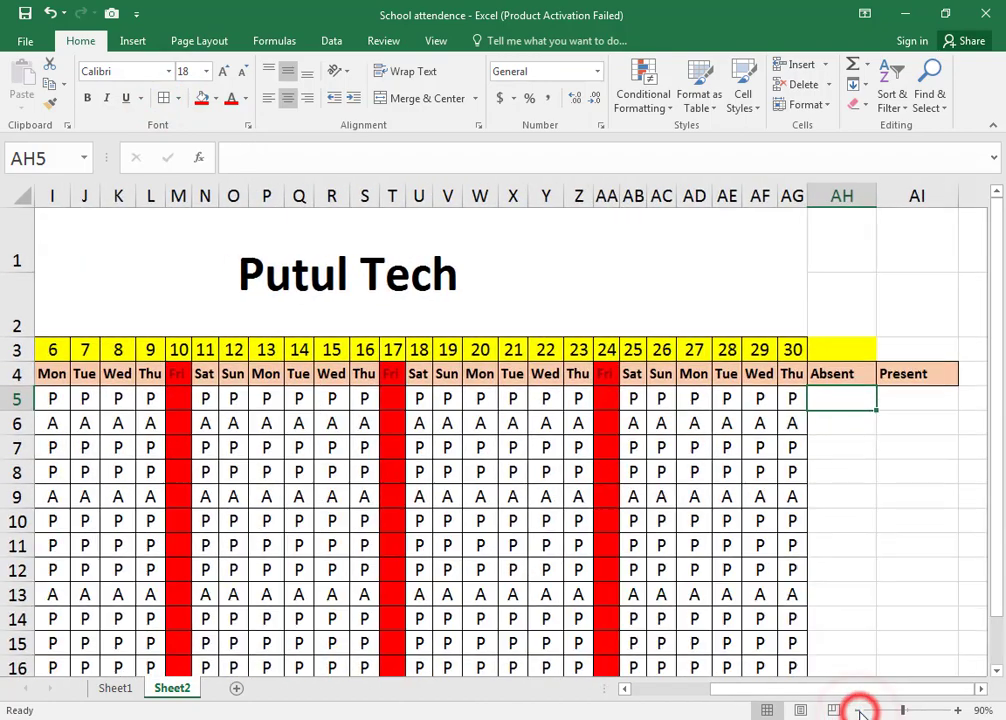
pyautogui.click(858, 711)
pyautogui.click(858, 711)
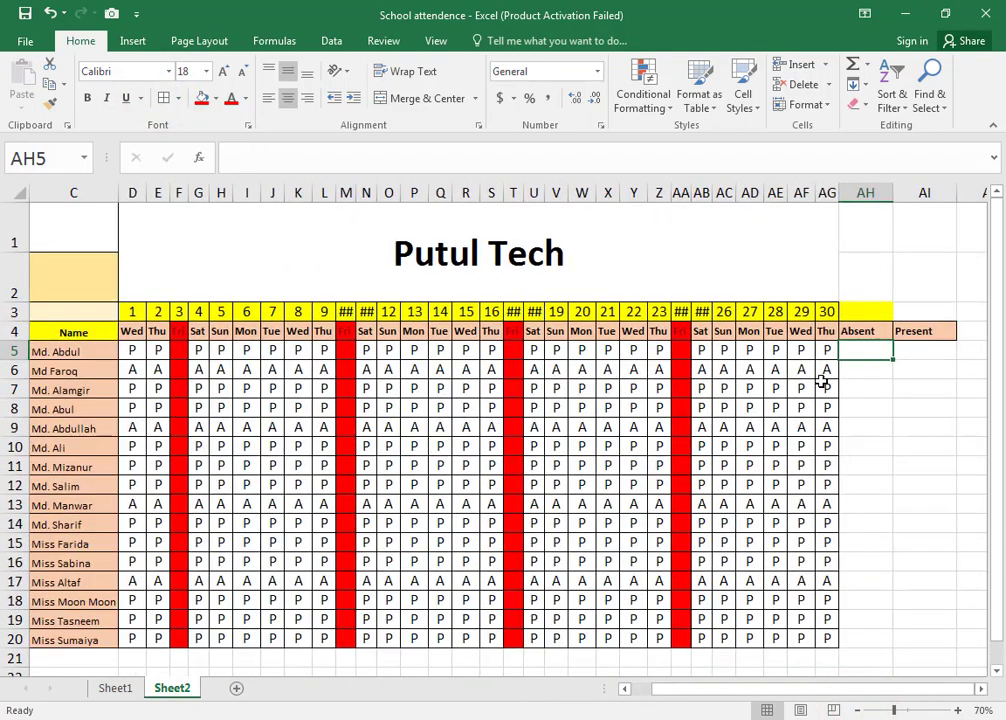
pyautogui.doubleClick(868, 349)
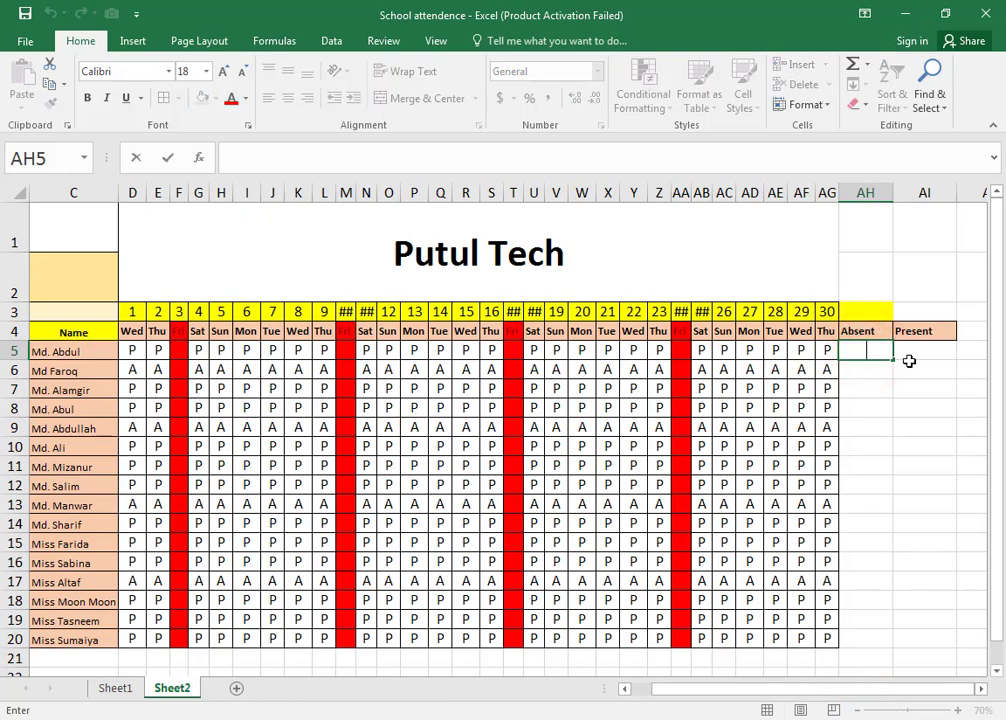
pyautogui.write('=')
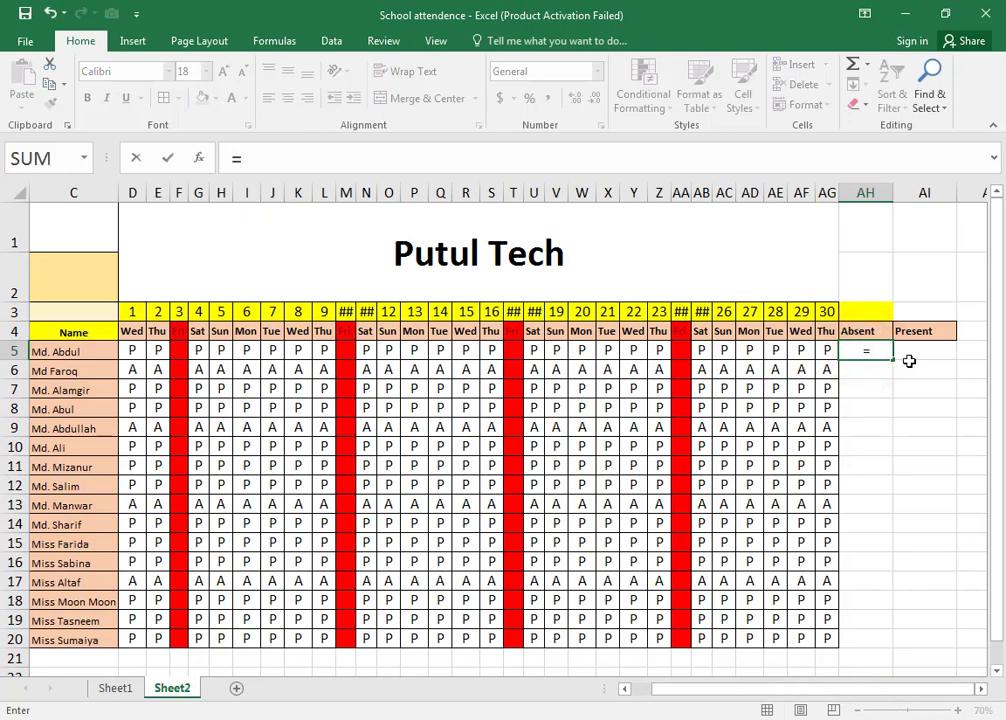
pyautogui.press('Escape')
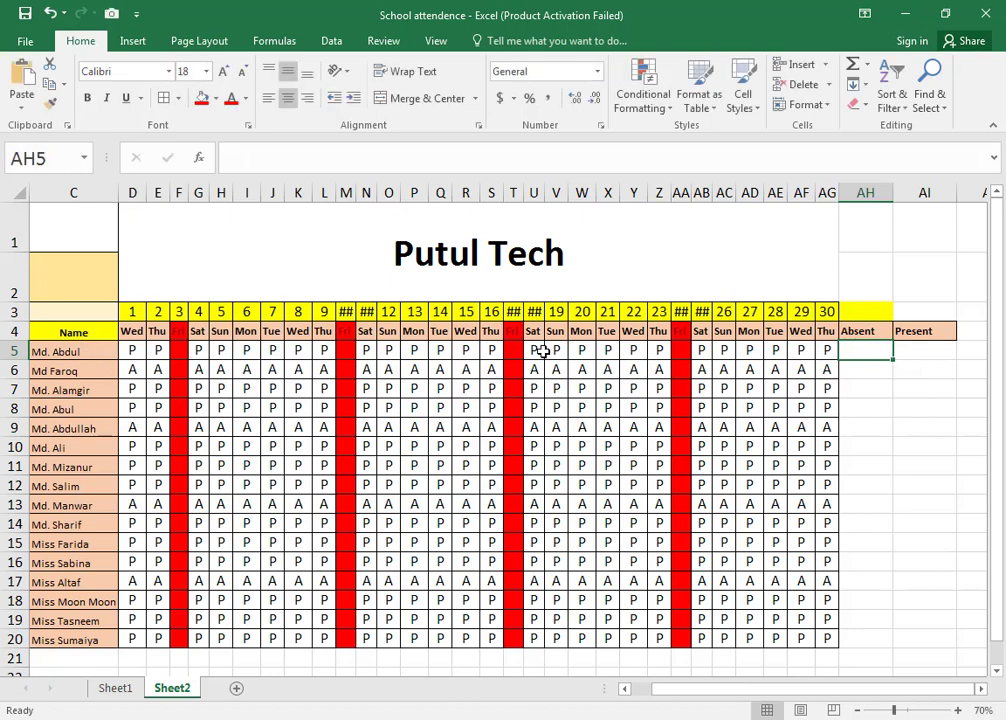
pyautogui.click(866, 350)
pyautogui.click(866, 351)
# Step: Start a COUNTIF formula in the first student's Present cell AI5 with D5:AG5 as its range
pyautogui.click(945, 351)
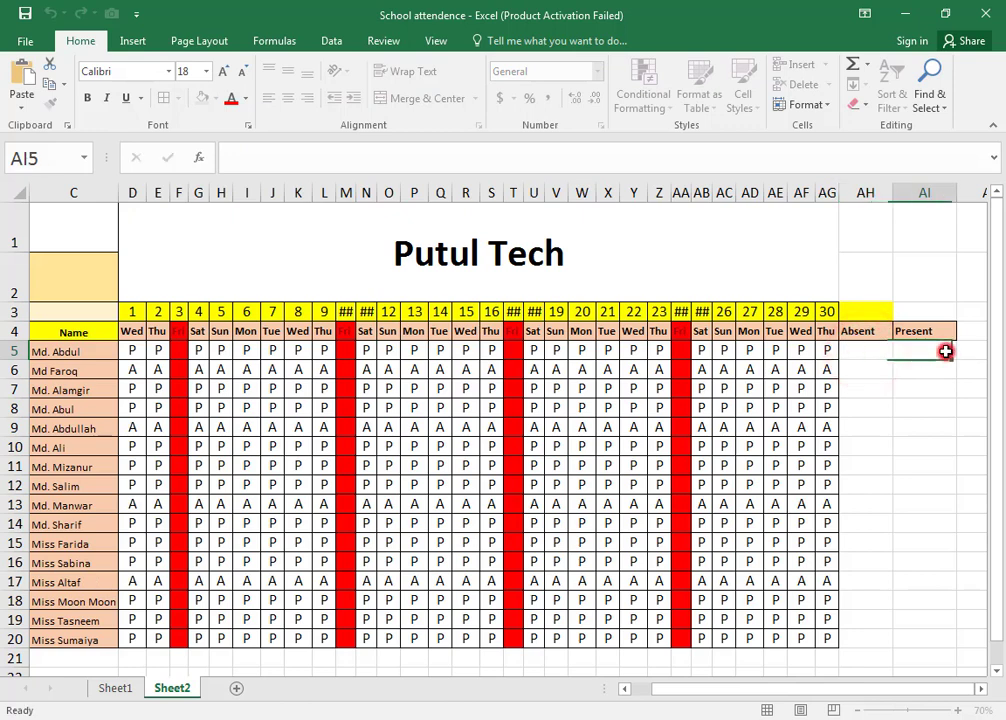
pyautogui.doubleClick(945, 351)
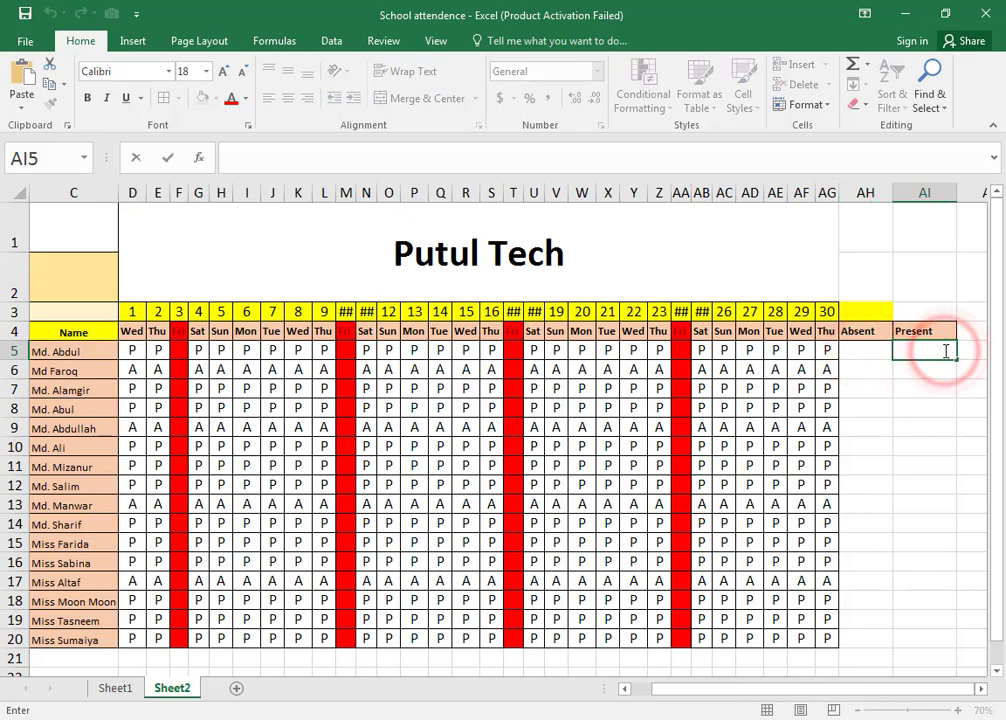
pyautogui.write('=')
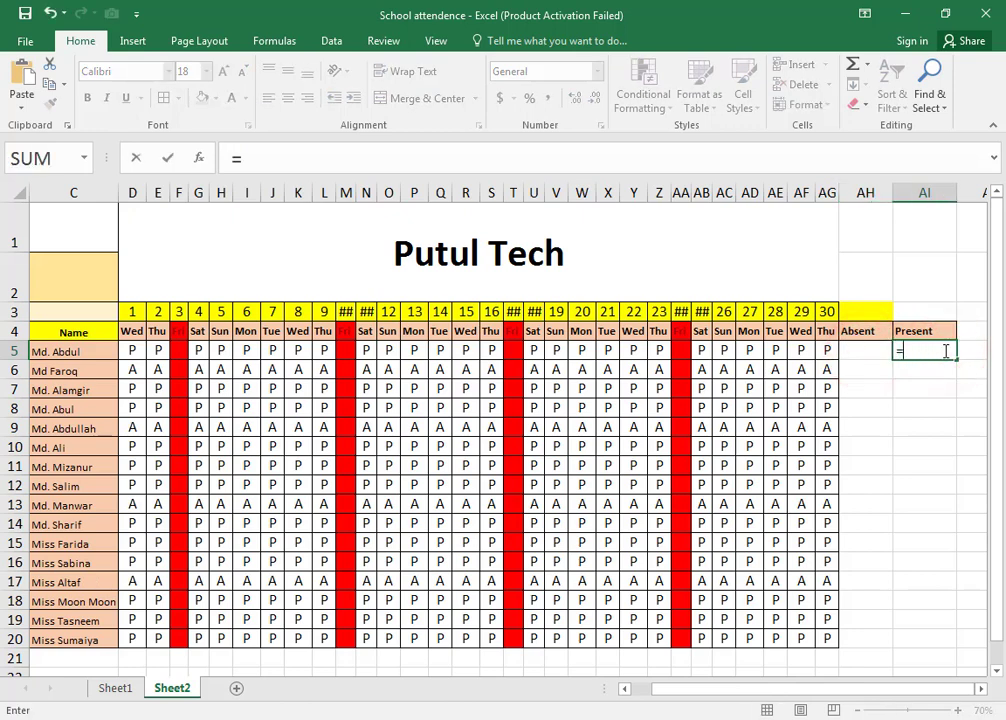
pyautogui.write('count')
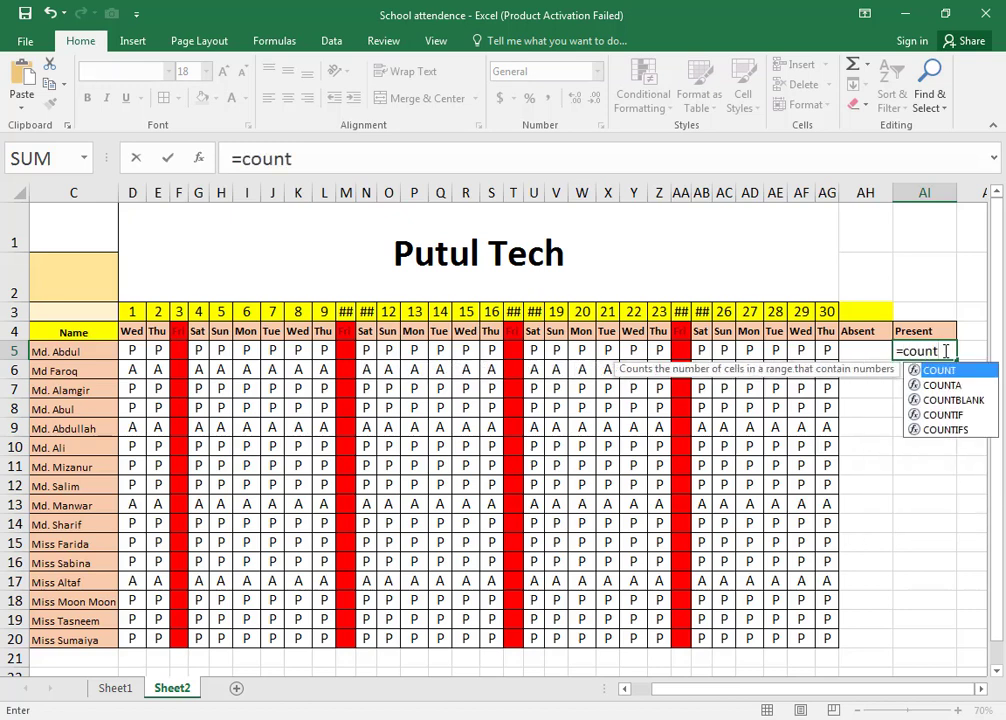
pyautogui.press('Down')
pyautogui.press('Down')
pyautogui.press('Down')
pyautogui.press('Tab')
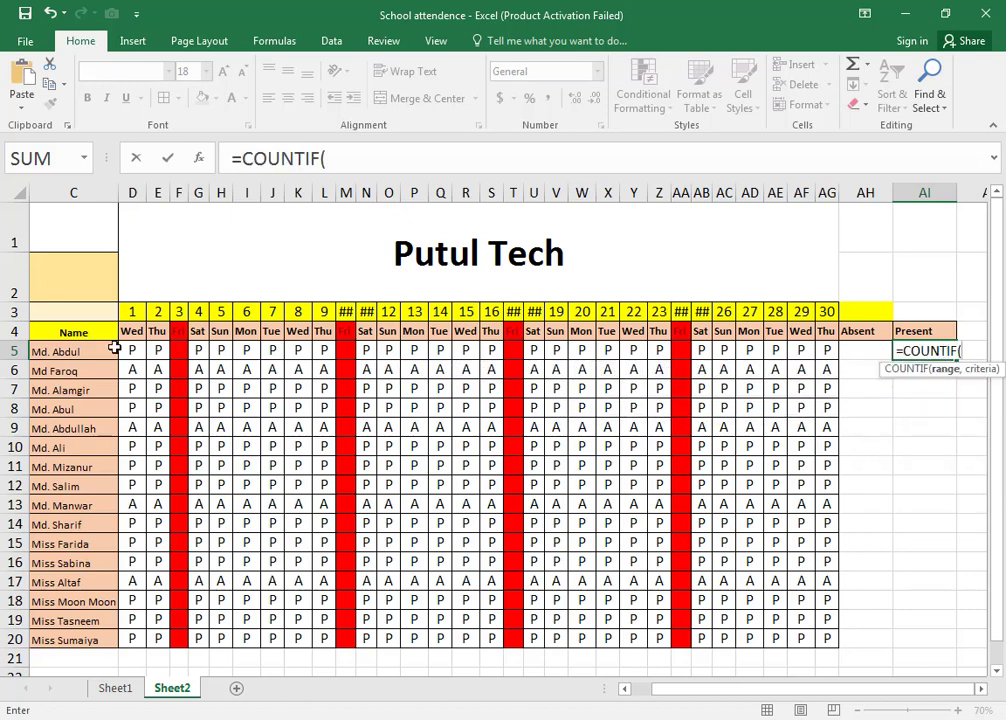
pyautogui.moveTo(130, 349); pyautogui.dragTo(828, 358)
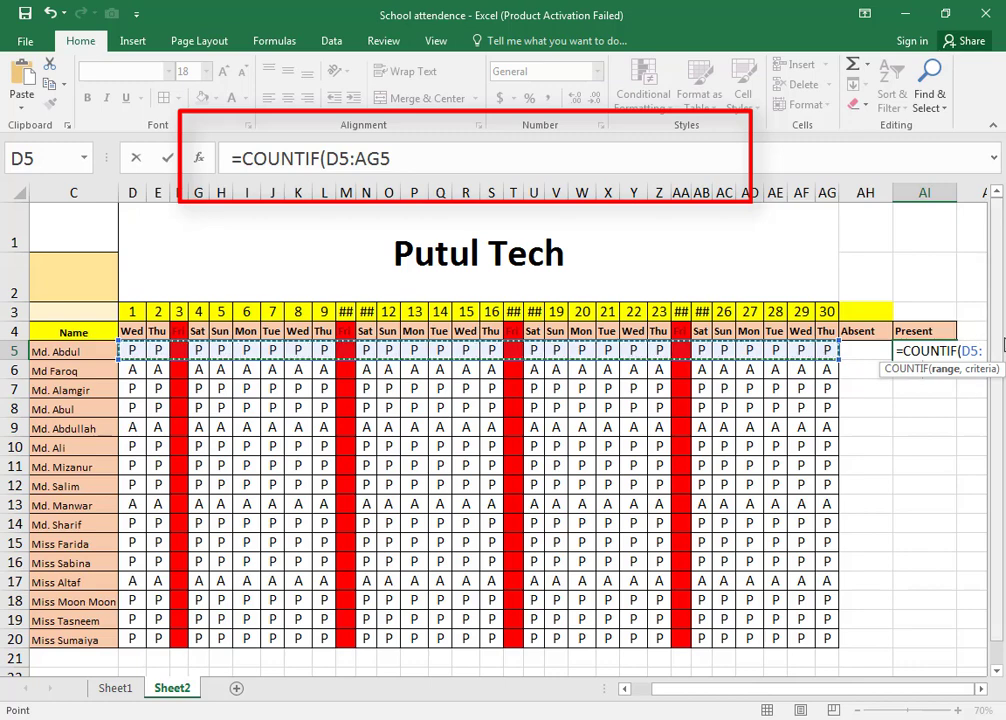
# Step: Complete the Present formula in AI5 with the criterion "P" so it reads =COUNTIF(D5:AG5,"P")
pyautogui.click(403, 157)
pyautogui.moveTo(402, 156); pyautogui.dragTo(222, 157)
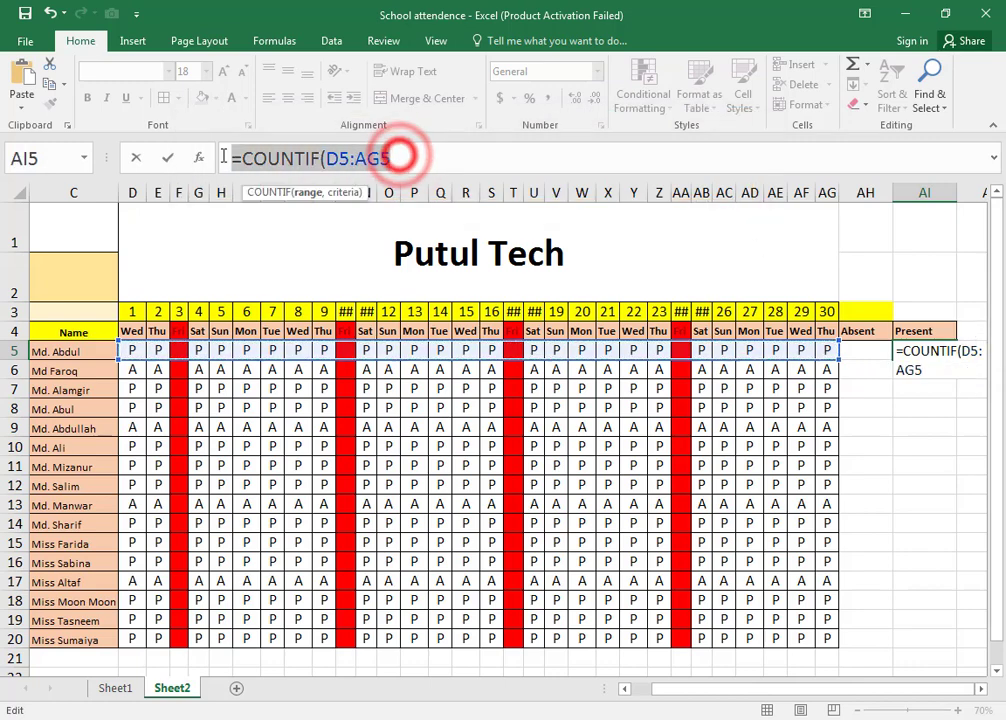
pyautogui.click(432, 163)
pyautogui.click(925, 370)
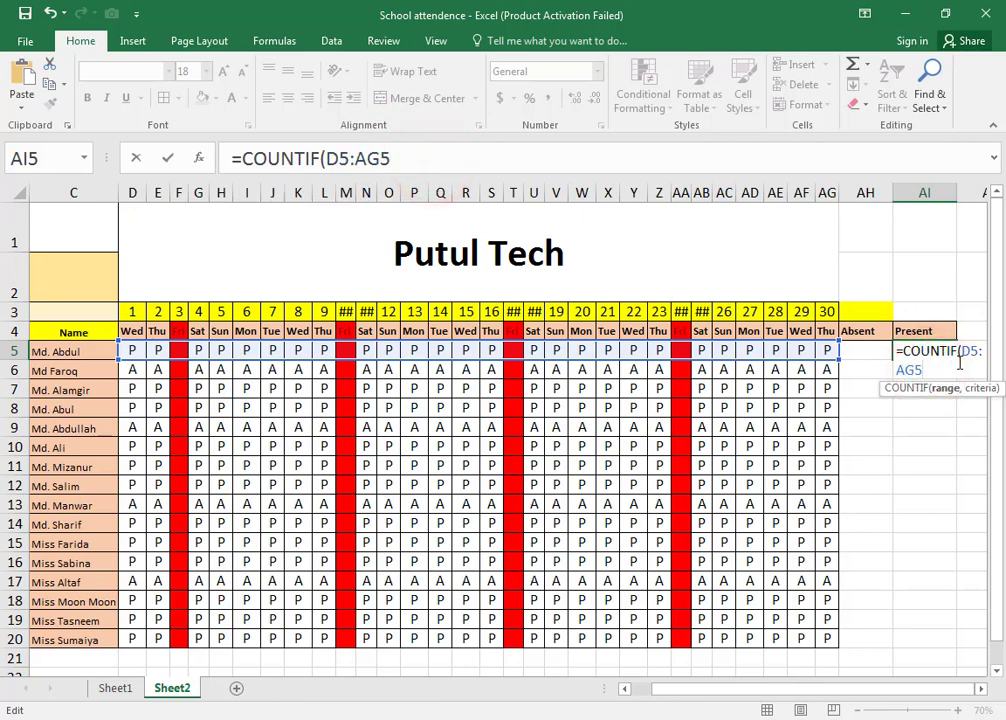
pyautogui.write(',"P')
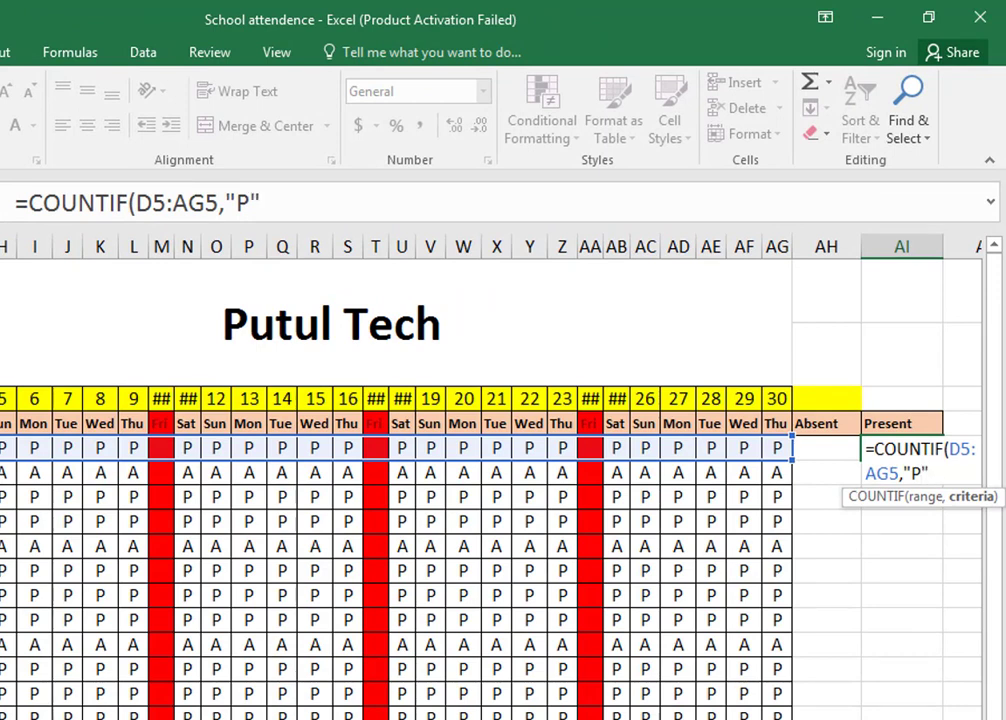
pyautogui.write(')')
pyautogui.press('Return')
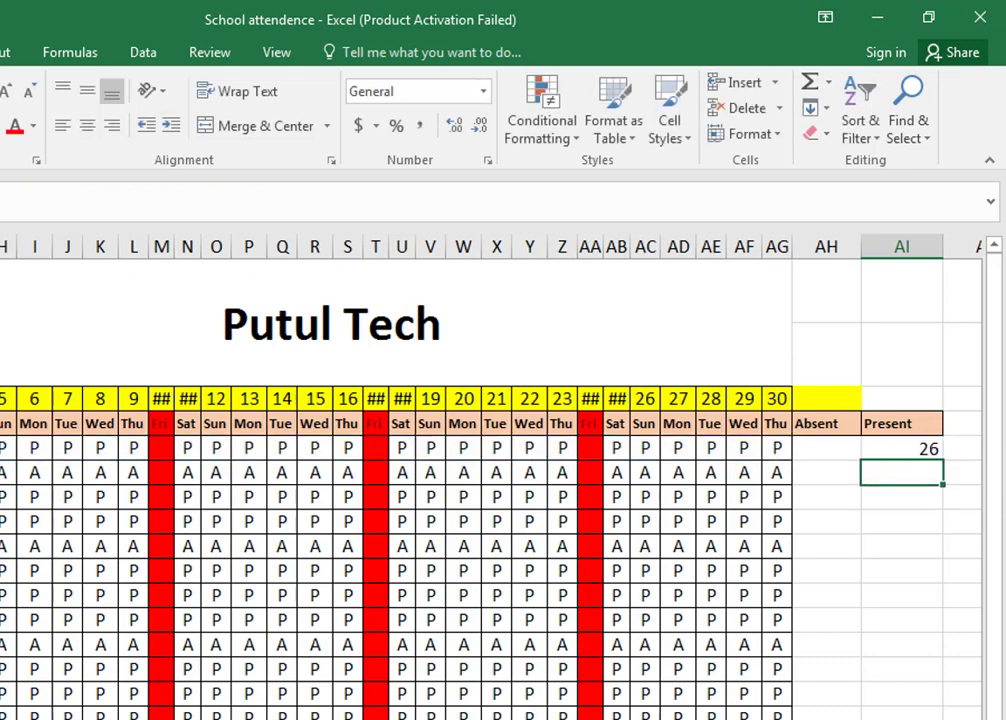
# Step: Add borders around all cells of the Absent and Present columns in AH5:AI20 and centre their contents
pyautogui.click(907, 449)
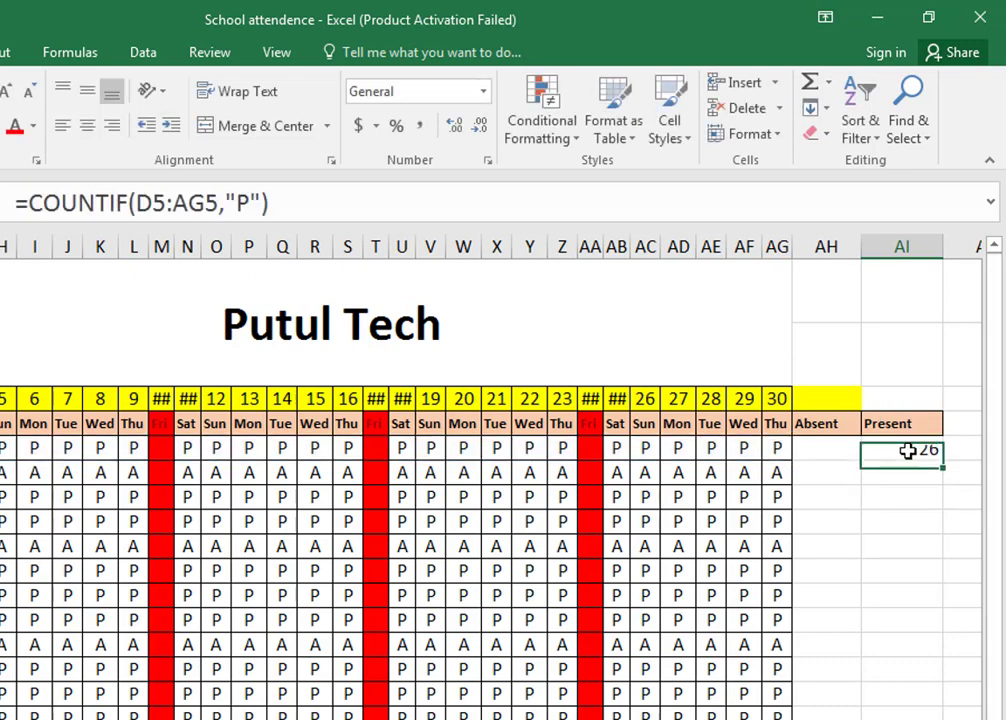
pyautogui.click(850, 450)
pyautogui.moveTo(850, 450); pyautogui.dragTo(921, 665)
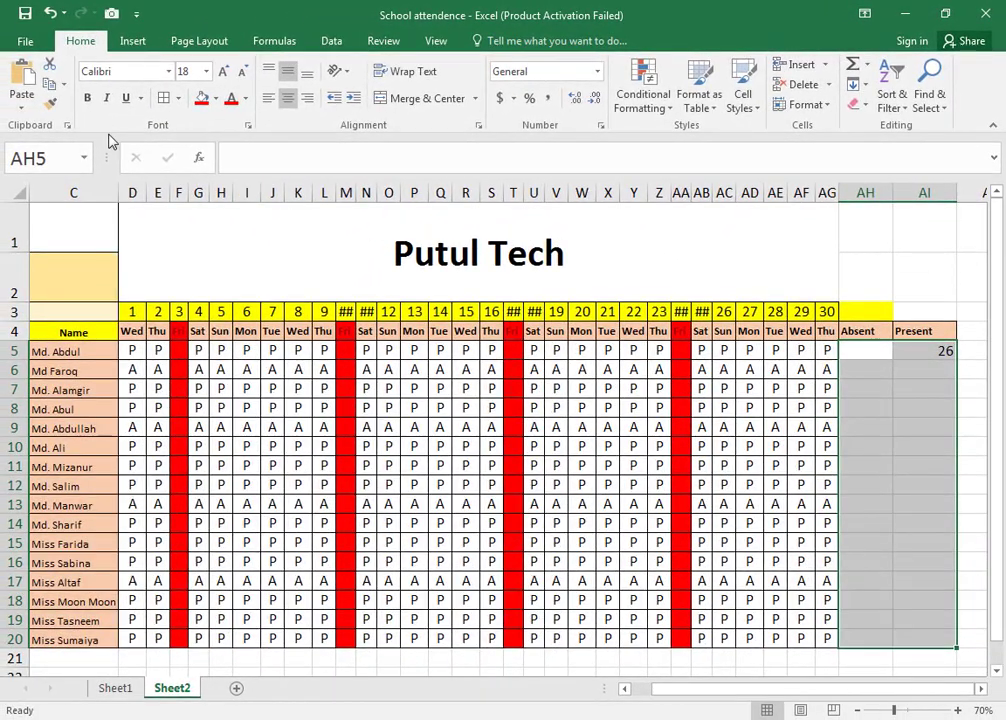
pyautogui.click(164, 98)
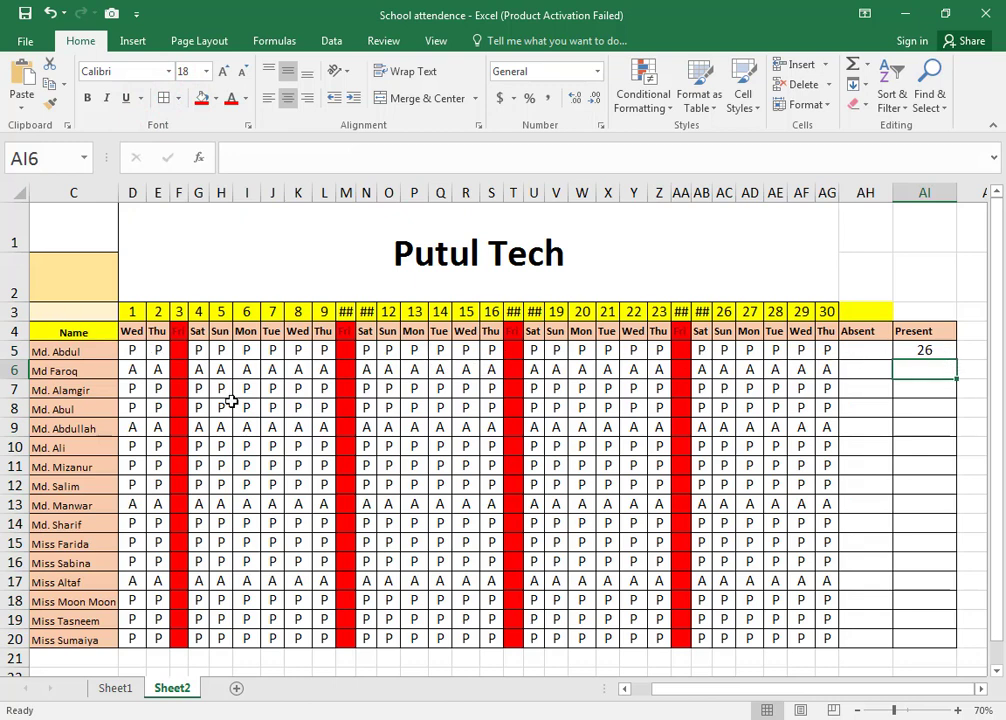
# Step: Change the first student's mark in N5 to a capital A
pyautogui.click(866, 353)
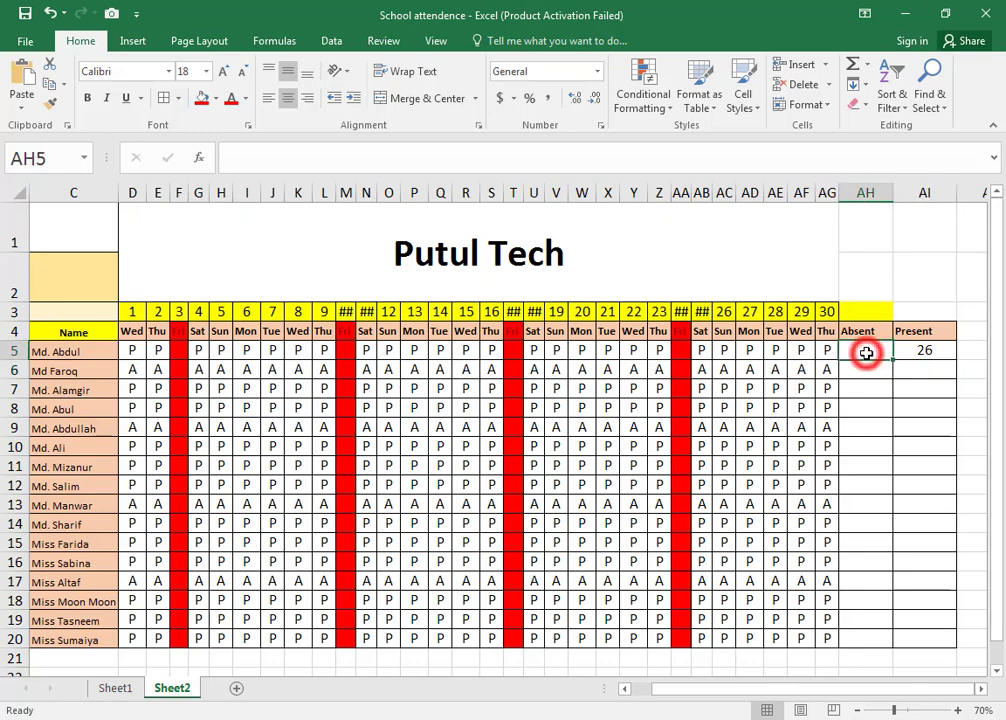
pyautogui.click(368, 351)
pyautogui.write('a')
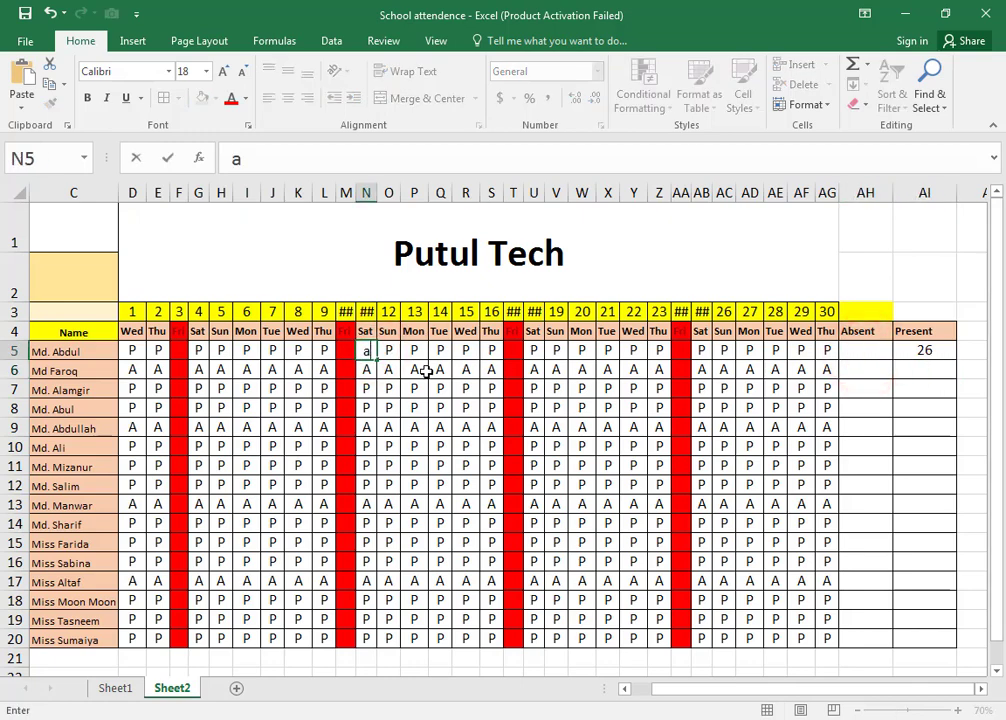
pyautogui.press('Return')
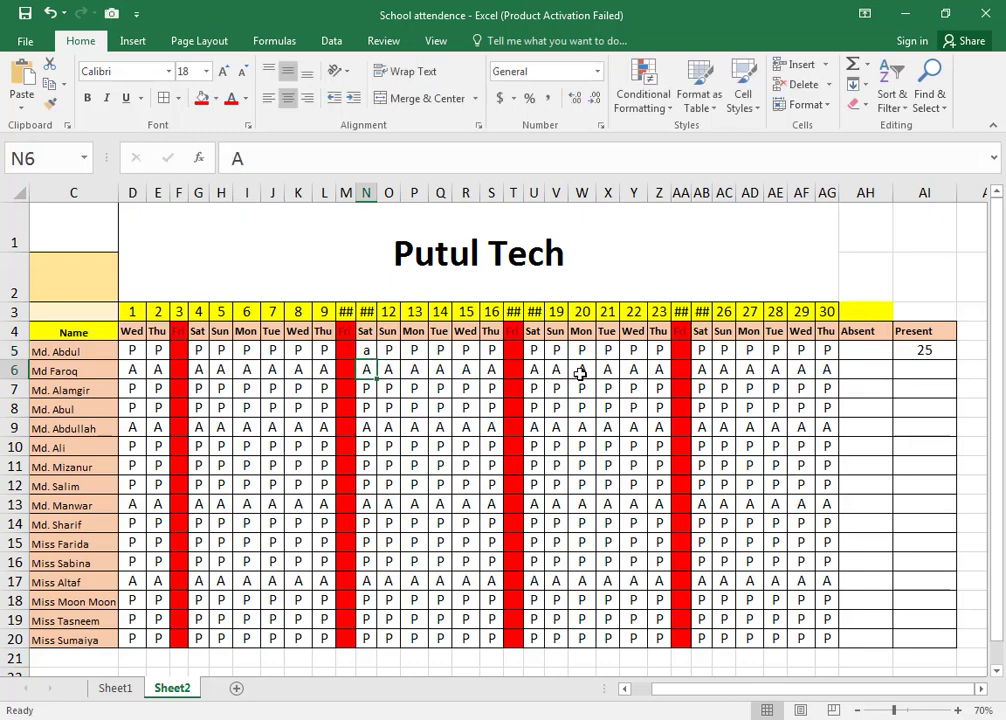
pyautogui.click(924, 351)
pyautogui.click(368, 351)
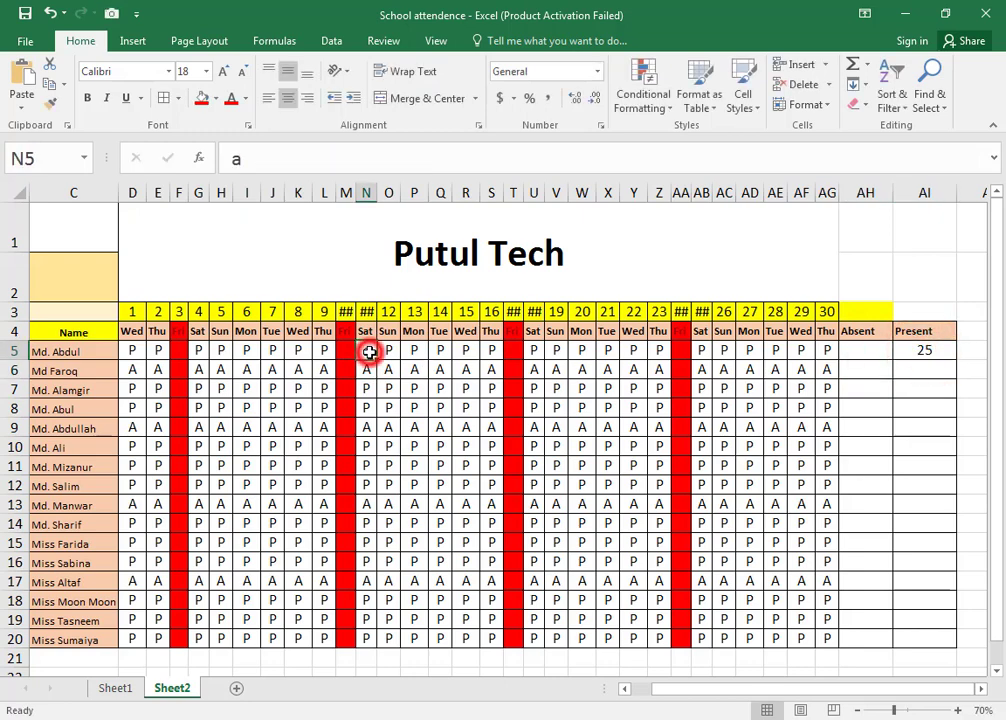
pyautogui.write('A')
pyautogui.press('Return')
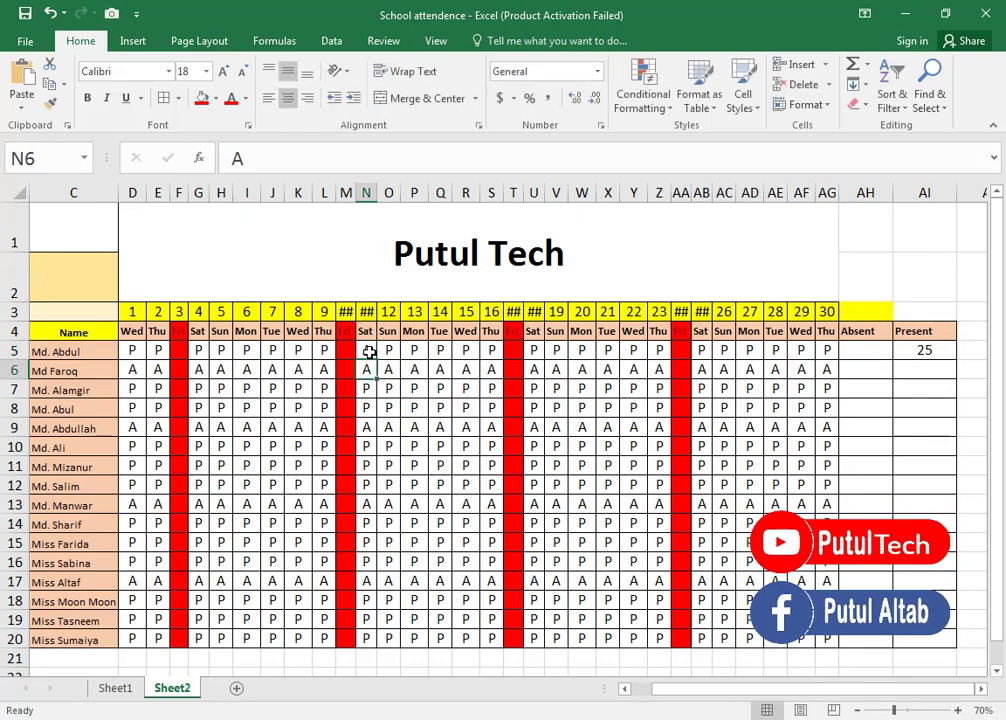
# Step: Enter =COUNTIF(D5:AG5,"A") in AH5 to count the first student's absent days
pyautogui.click(865, 351)
pyautogui.write('=')
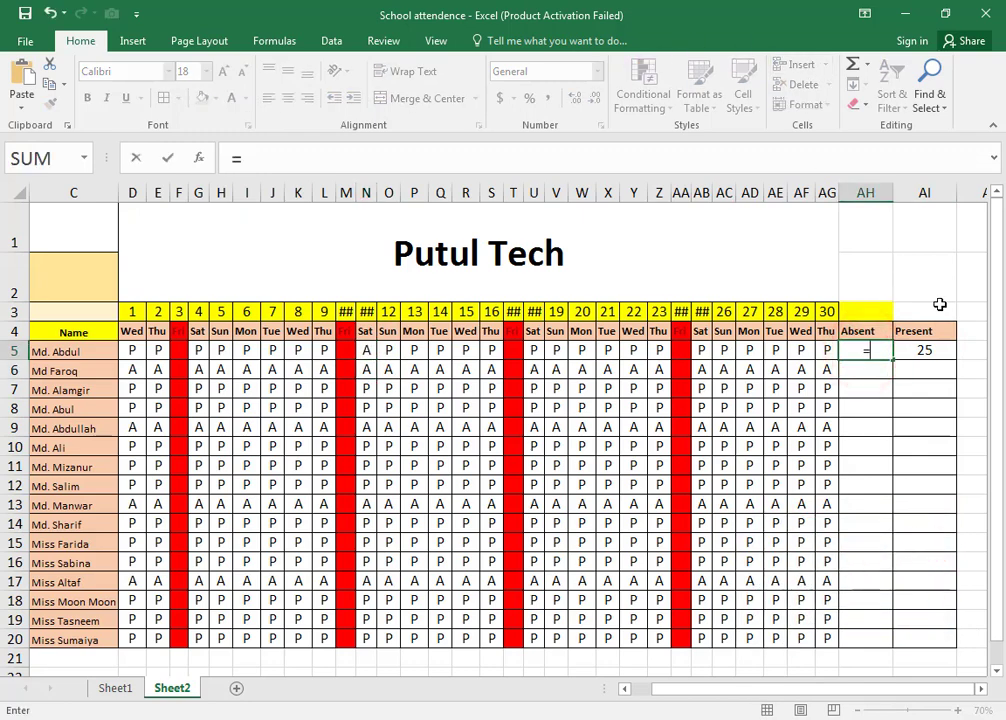
pyautogui.write('coun')
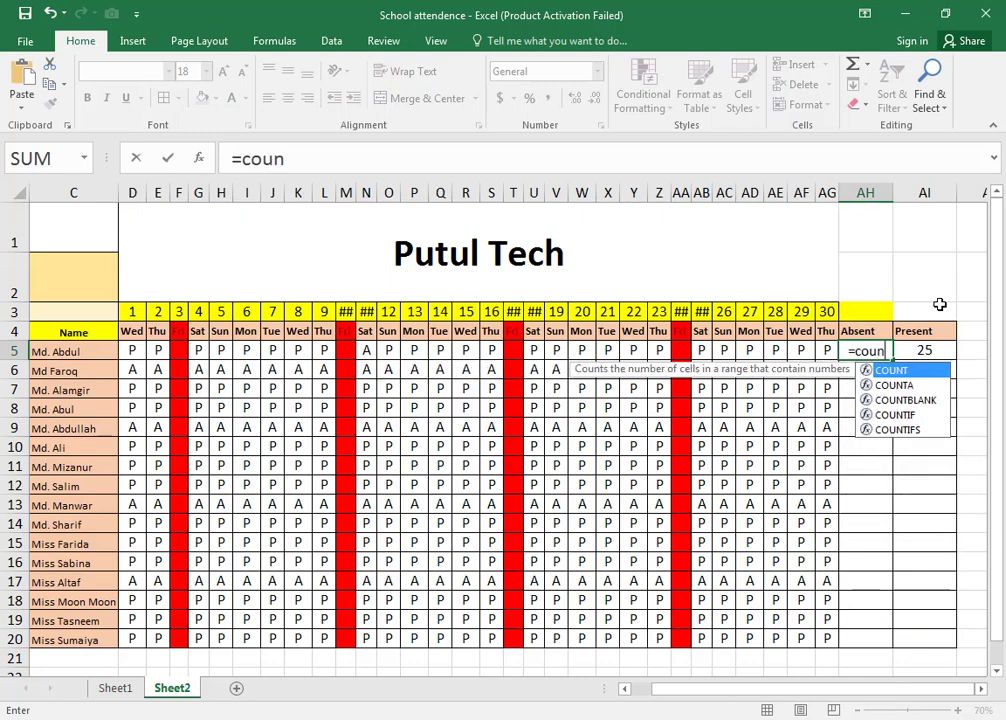
pyautogui.press('Down')
pyautogui.press('Down')
pyautogui.press('Down')
pyautogui.press('Tab')
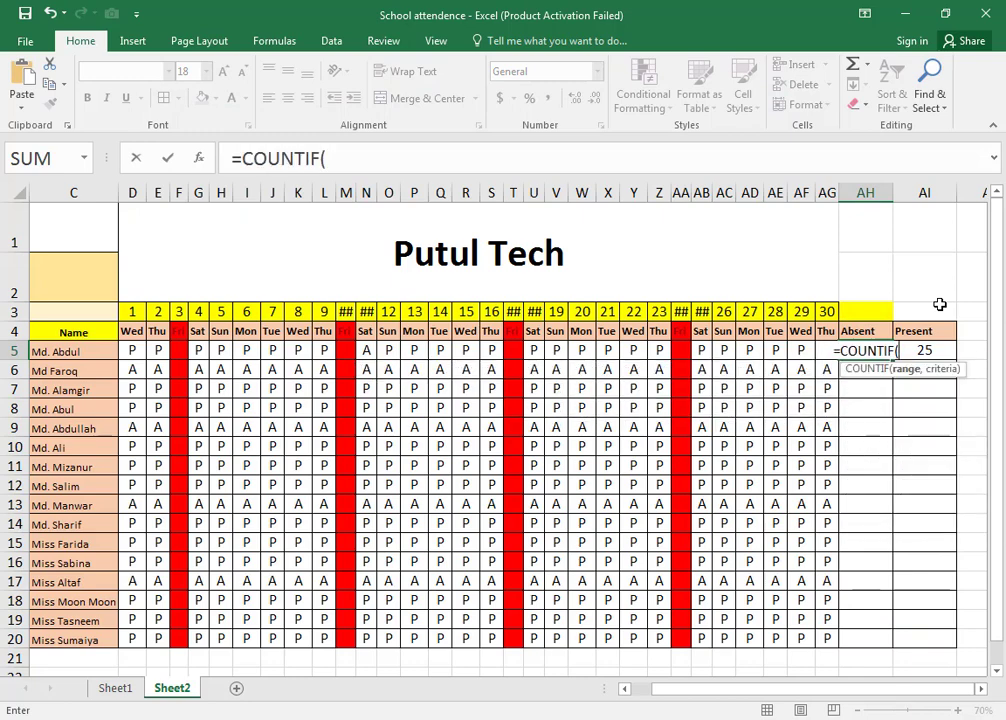
pyautogui.moveTo(135, 347); pyautogui.dragTo(820, 351)
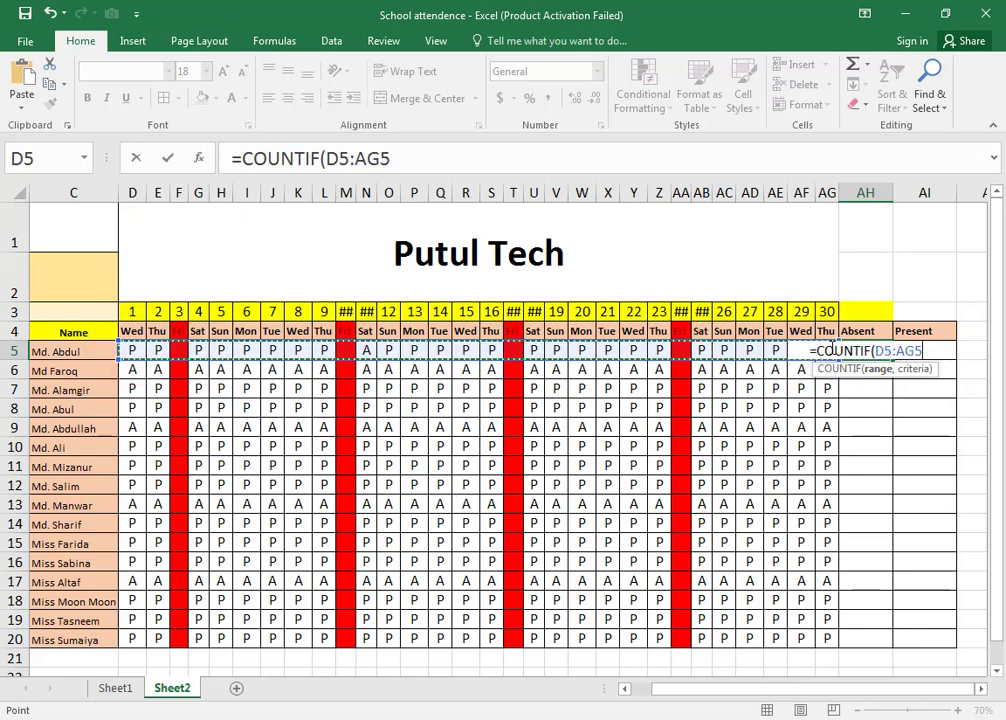
pyautogui.write(',"')
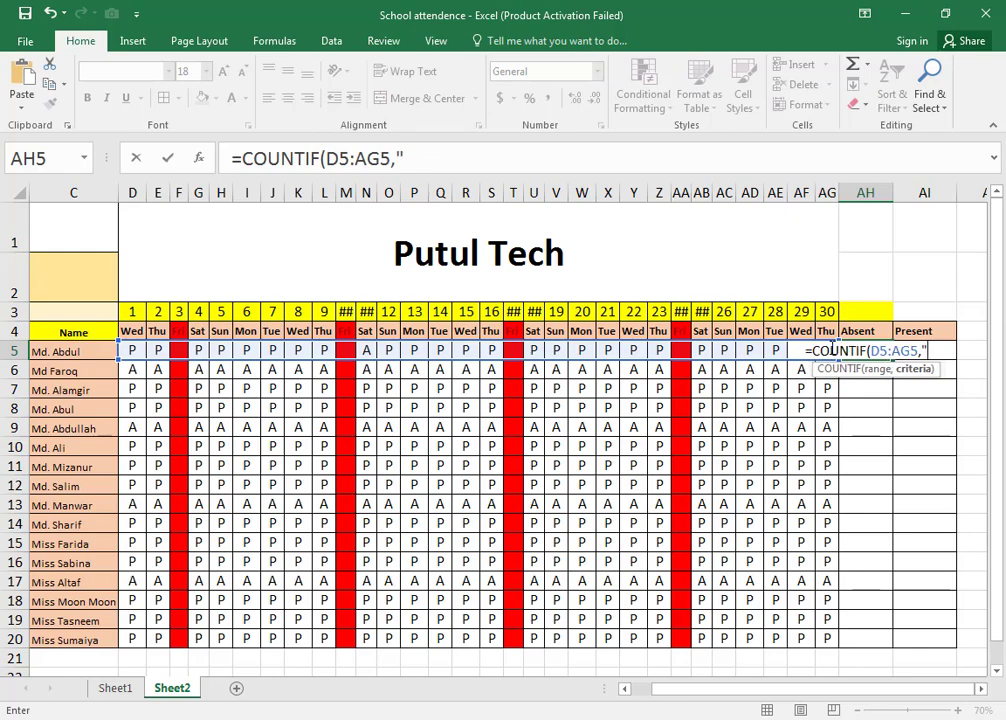
pyautogui.write('A')
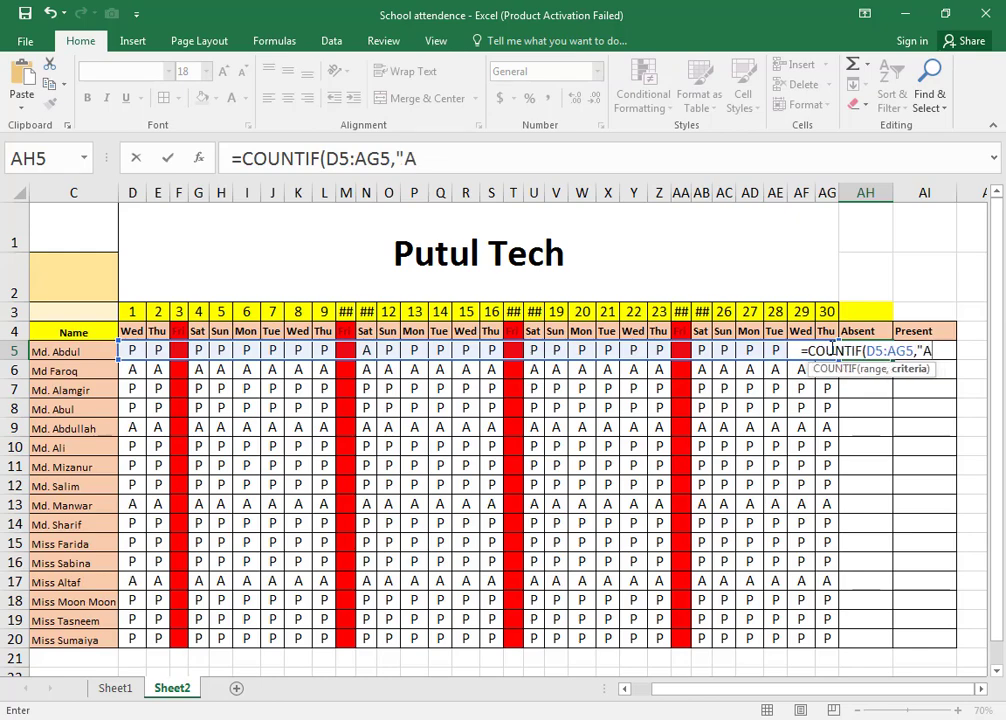
pyautogui.write('")')
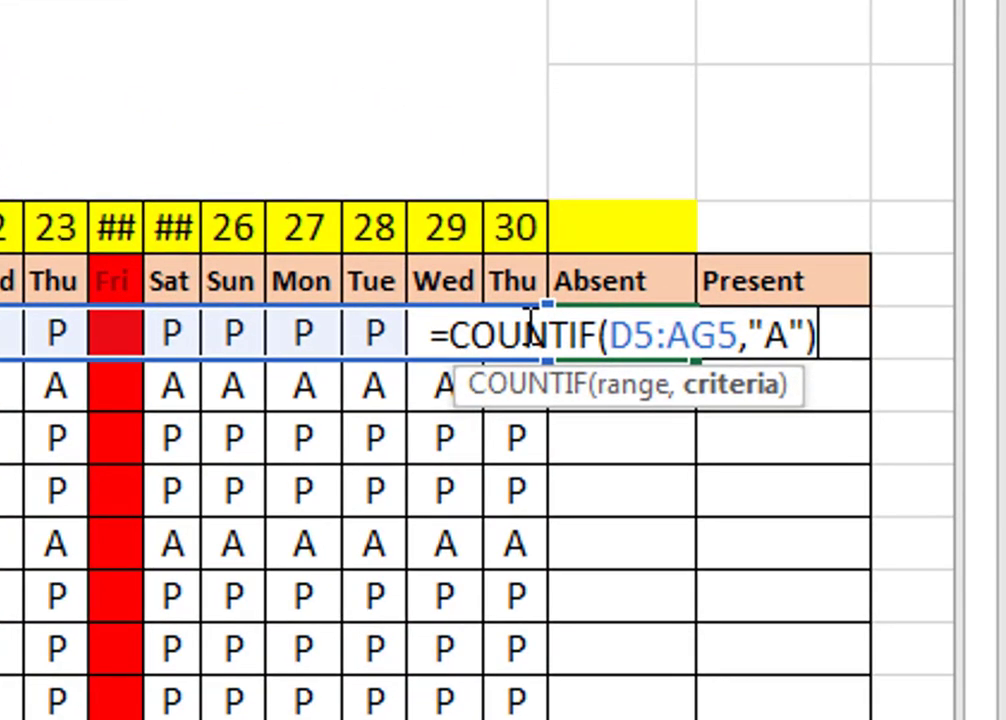
pyautogui.press('Return')
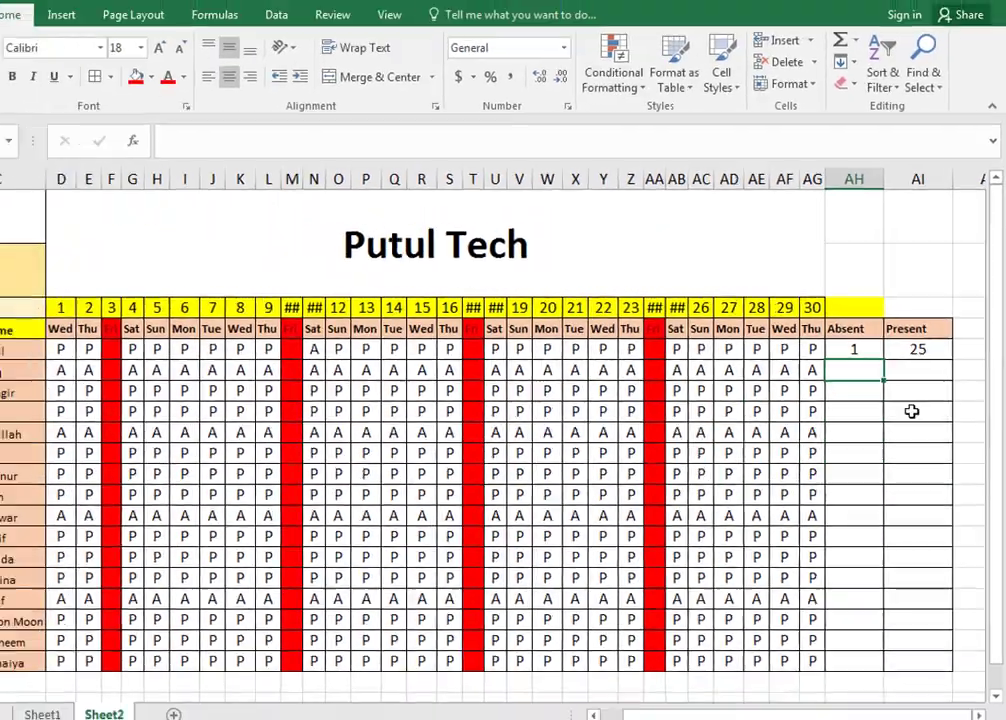
# Step: Fill the Absent formula from AH5 and the Present formula from AI5 down to row 20
pyautogui.click(635, 334)
pyautogui.doubleClick(891, 359)
pyautogui.click(935, 350)
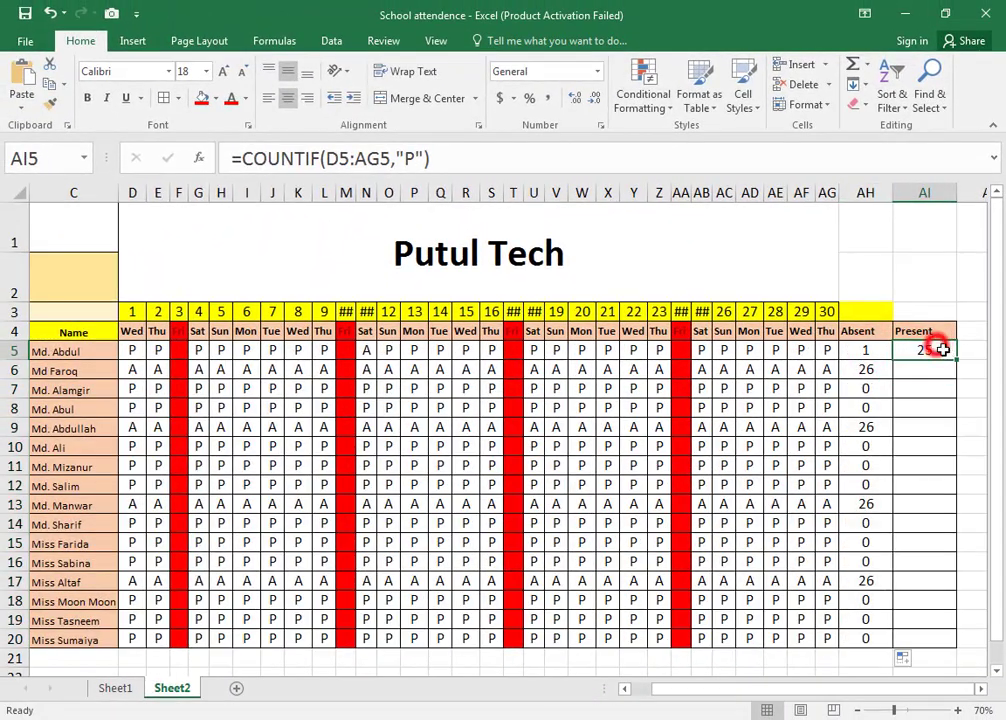
pyautogui.moveTo(959, 360); pyautogui.dragTo(942, 647)
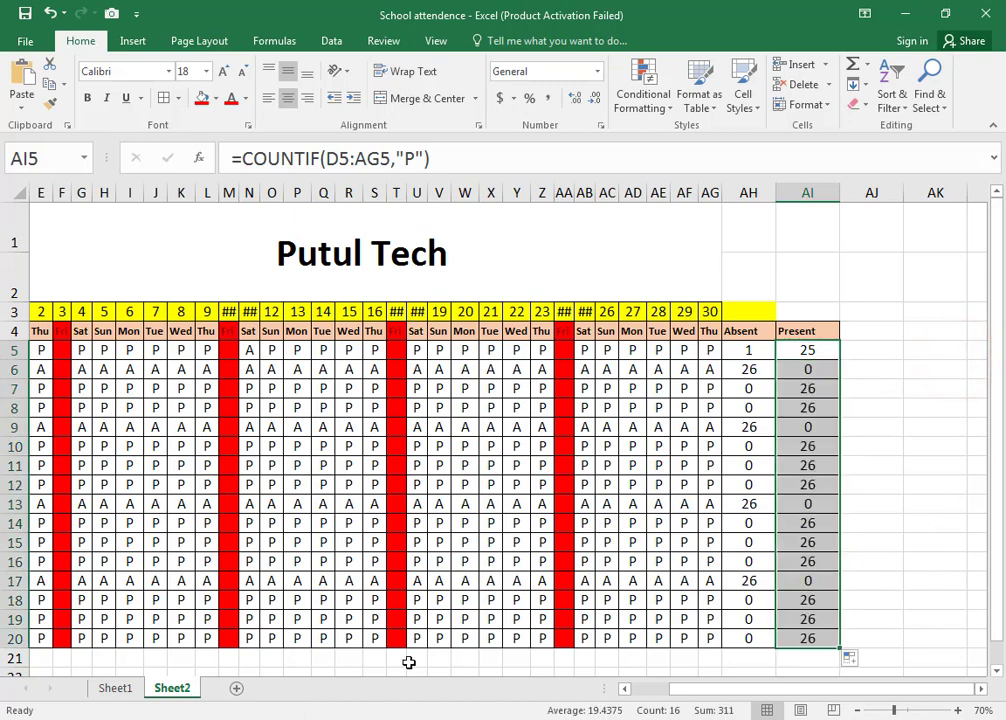
pyautogui.moveTo(723, 687); pyautogui.dragTo(330, 594)
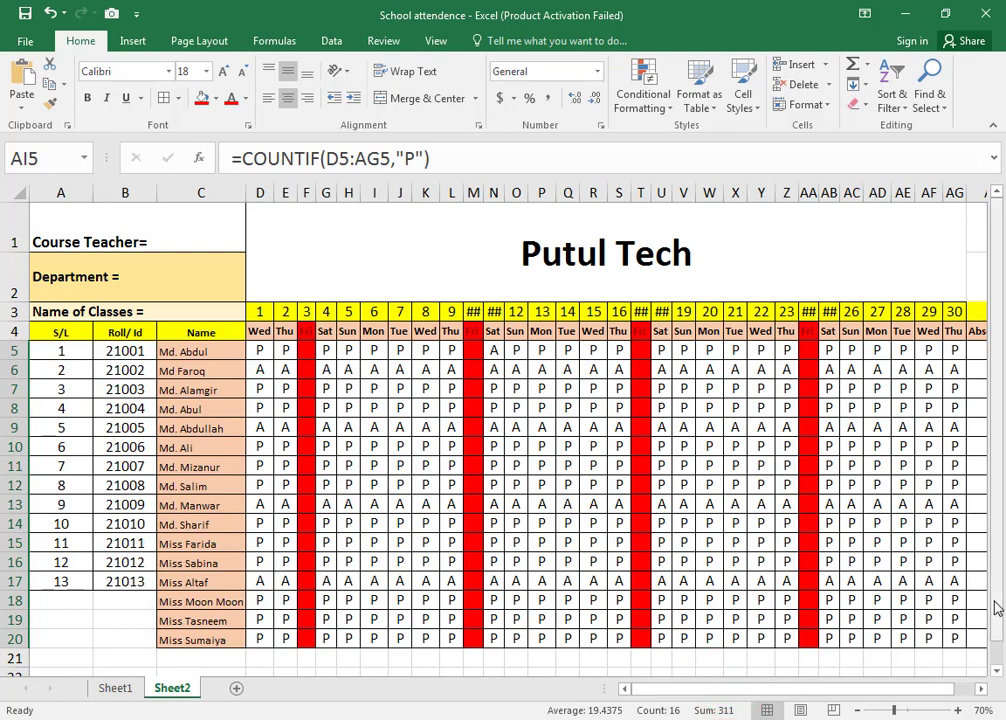
pyautogui.moveTo(795, 688); pyautogui.dragTo(797, 687)
pyautogui.click(924, 548)
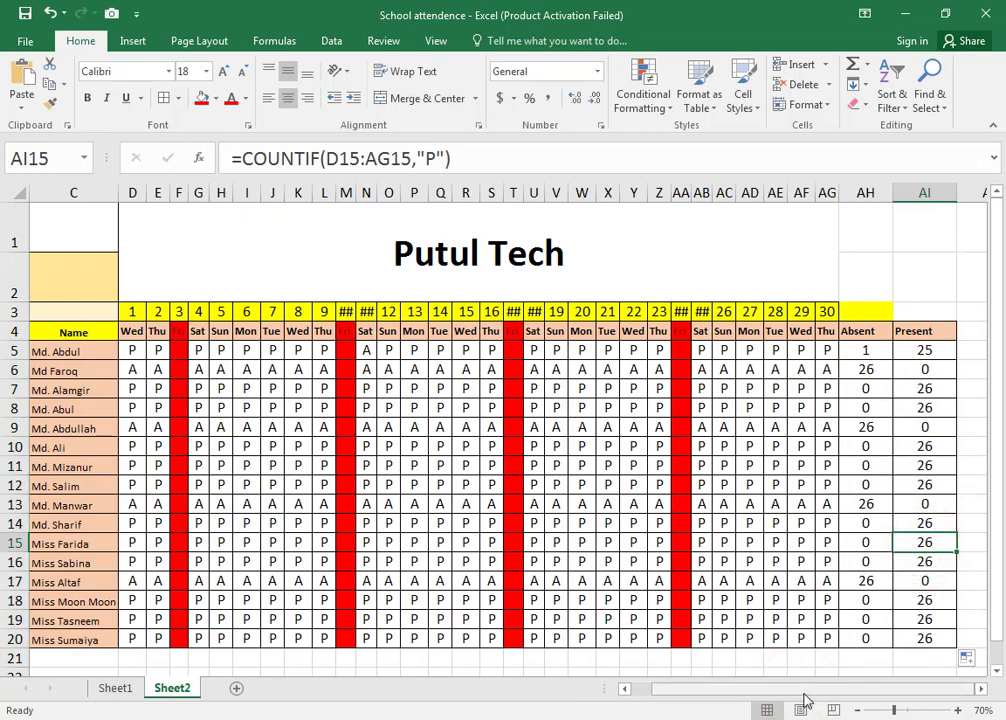
pyautogui.moveTo(802, 689); pyautogui.dragTo(750, 692)
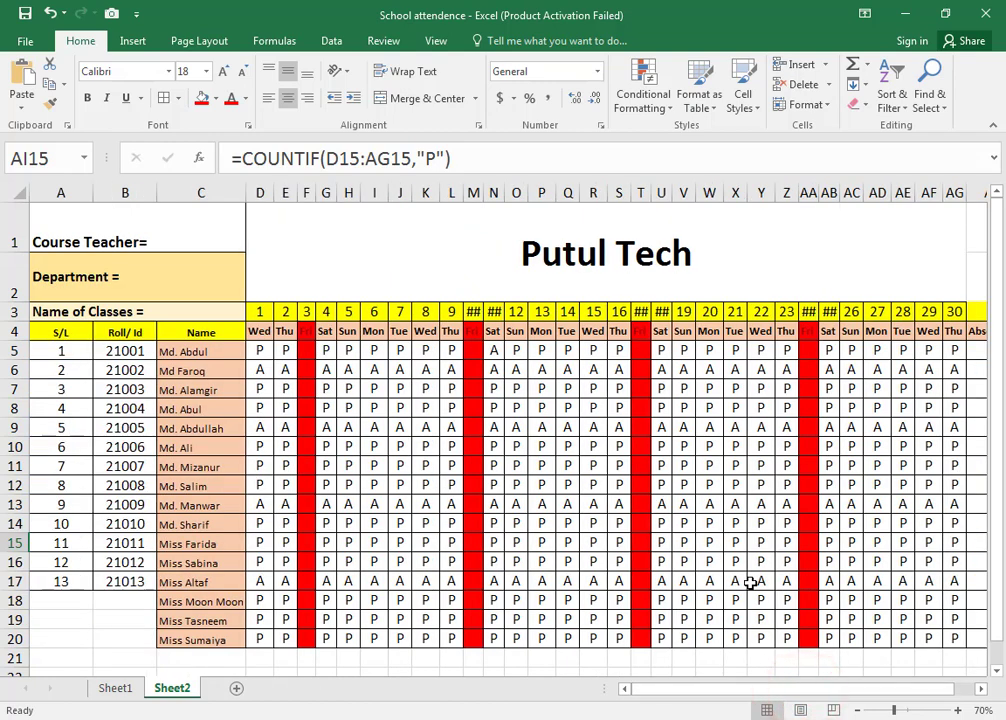